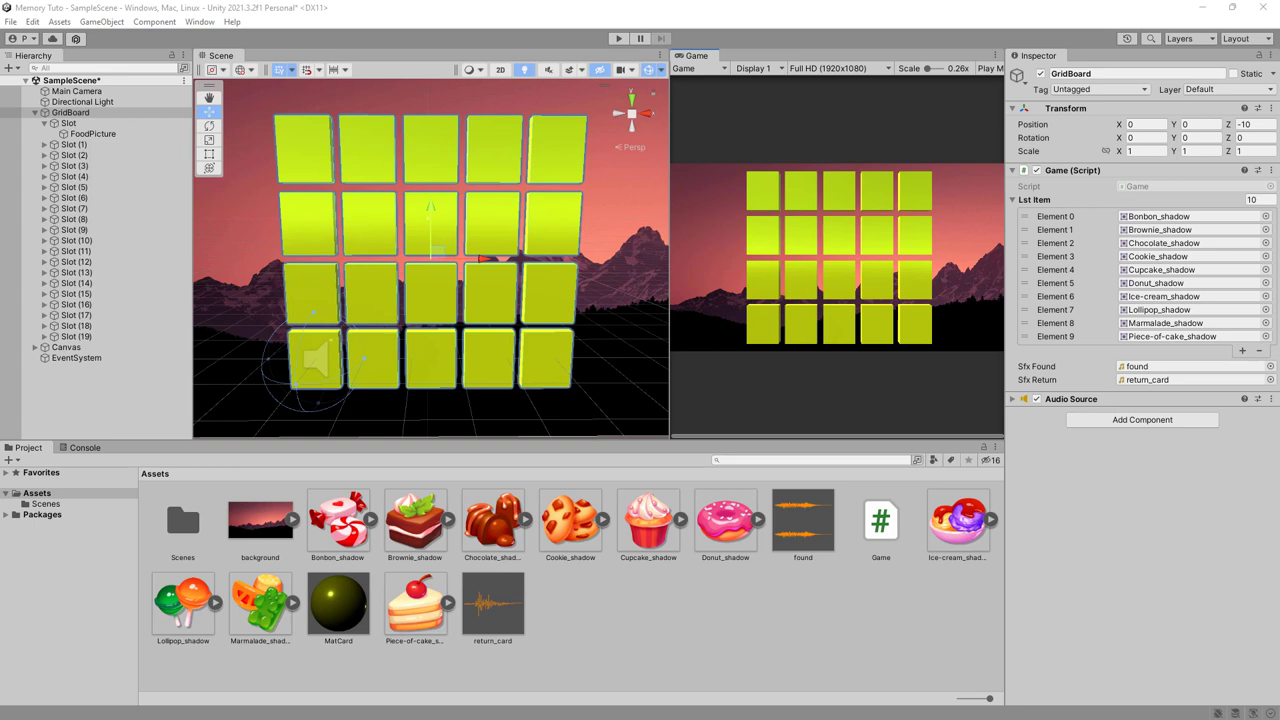
Fold away the Slot and GridBoard children in the Hierarchy and select Canvas
click(43, 124)
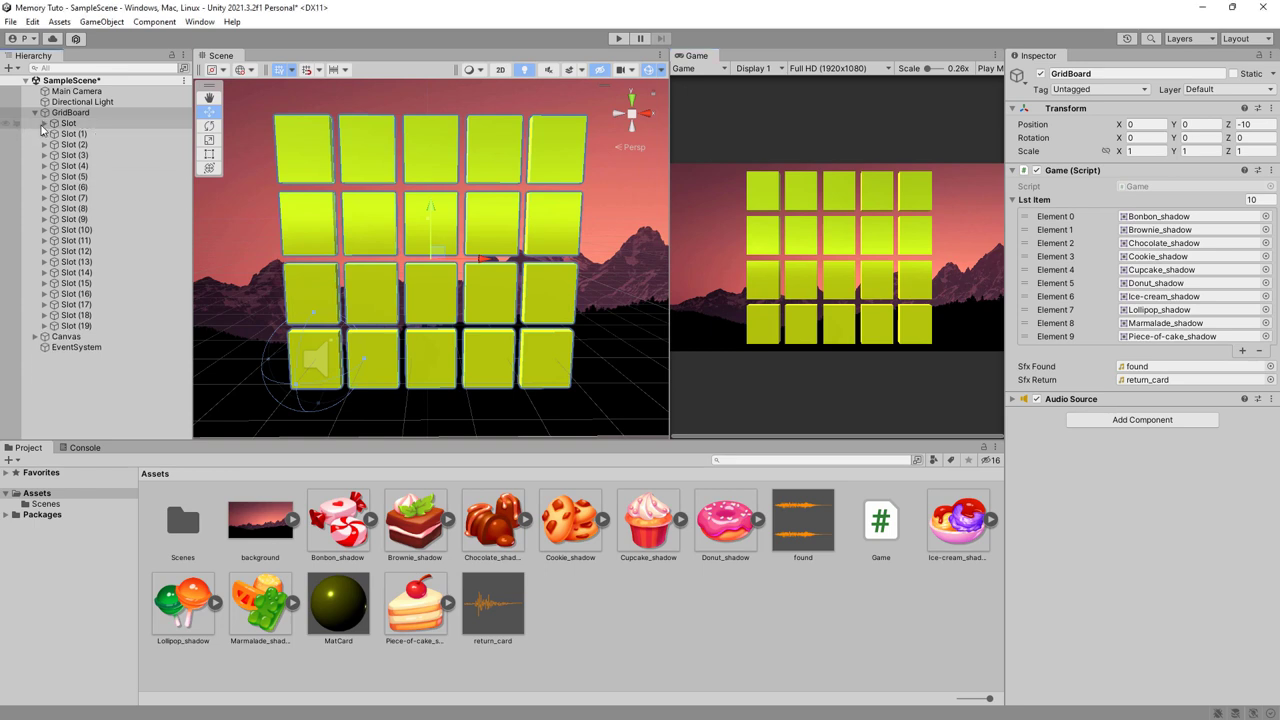
click(36, 113)
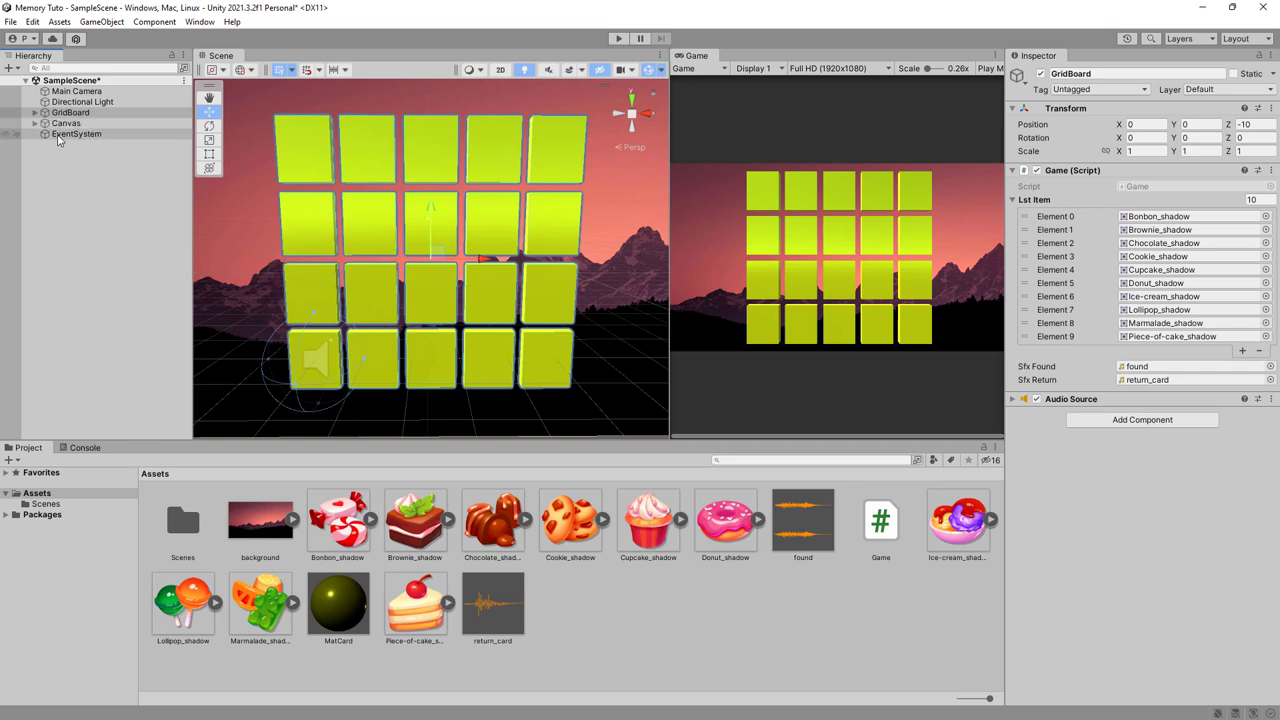
click(62, 123)
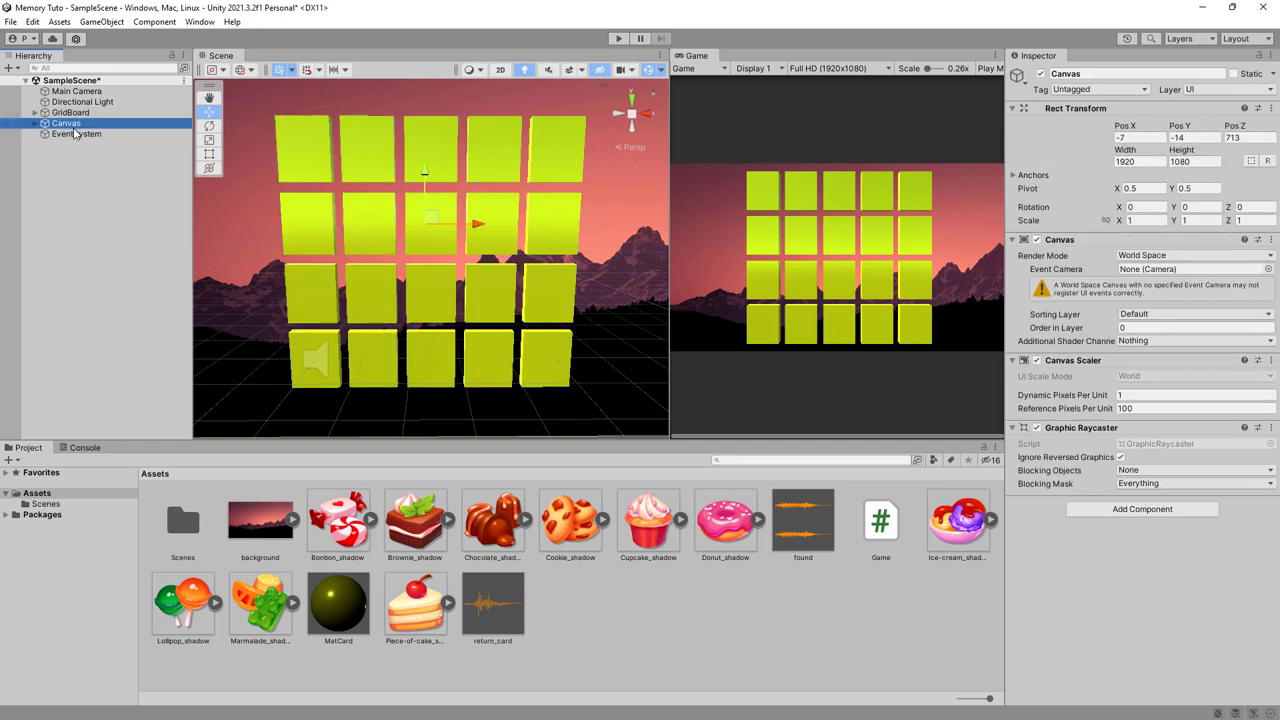
Rename the existing Canvas to CanvasBackgound
right_click(76, 120)
click(150, 200)
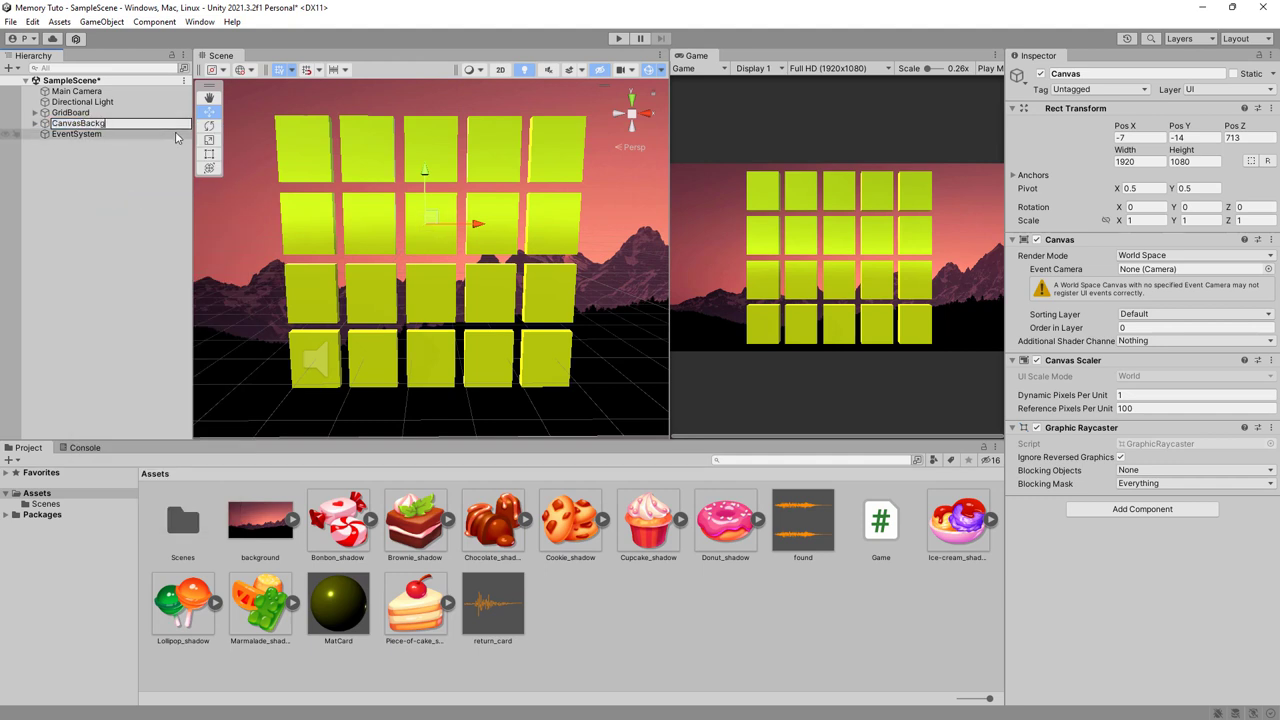
text(ound)
key(Return)
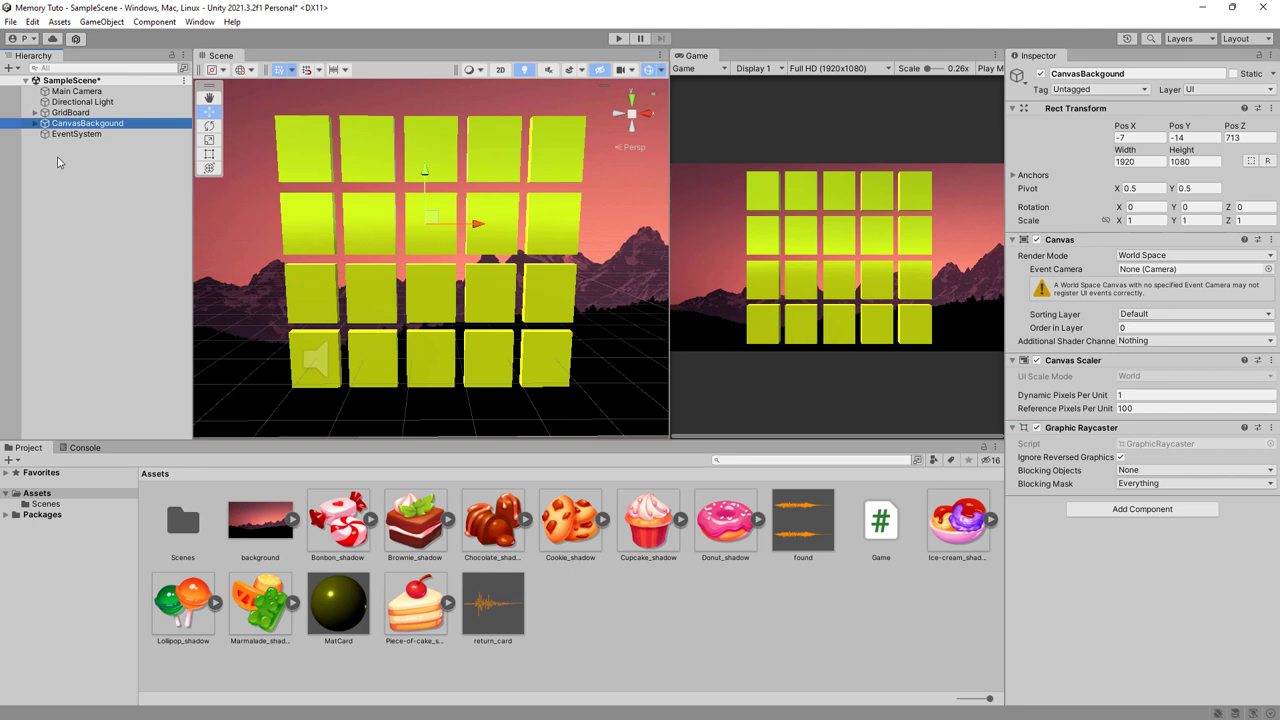
Add a new UI Canvas to the scene and name it CanvasUI
click(9, 69)
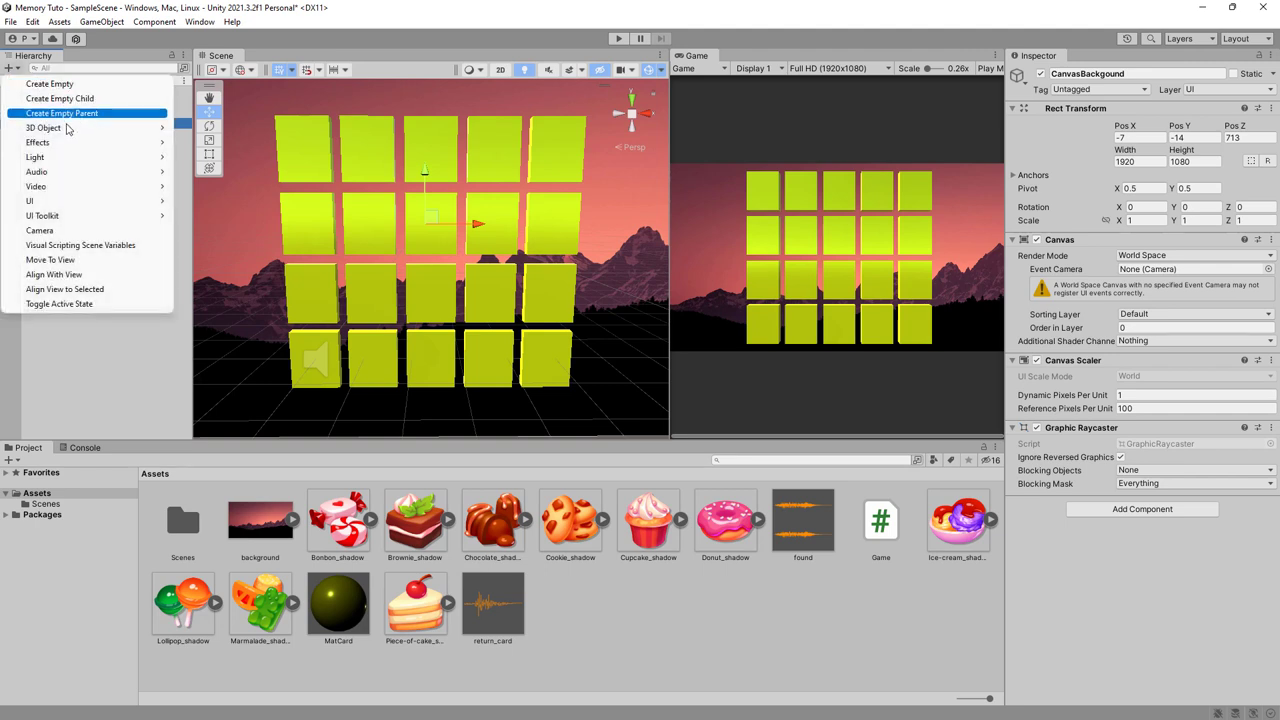
mouse_move(52, 204)
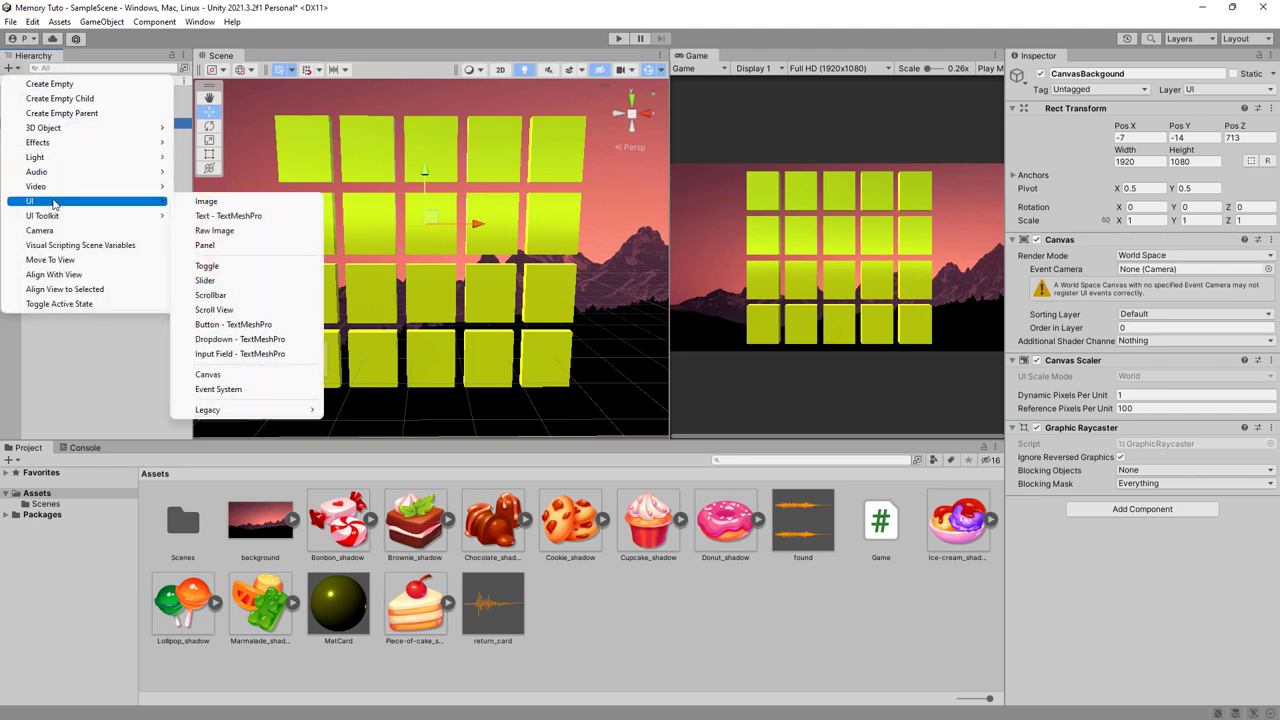
click(210, 374)
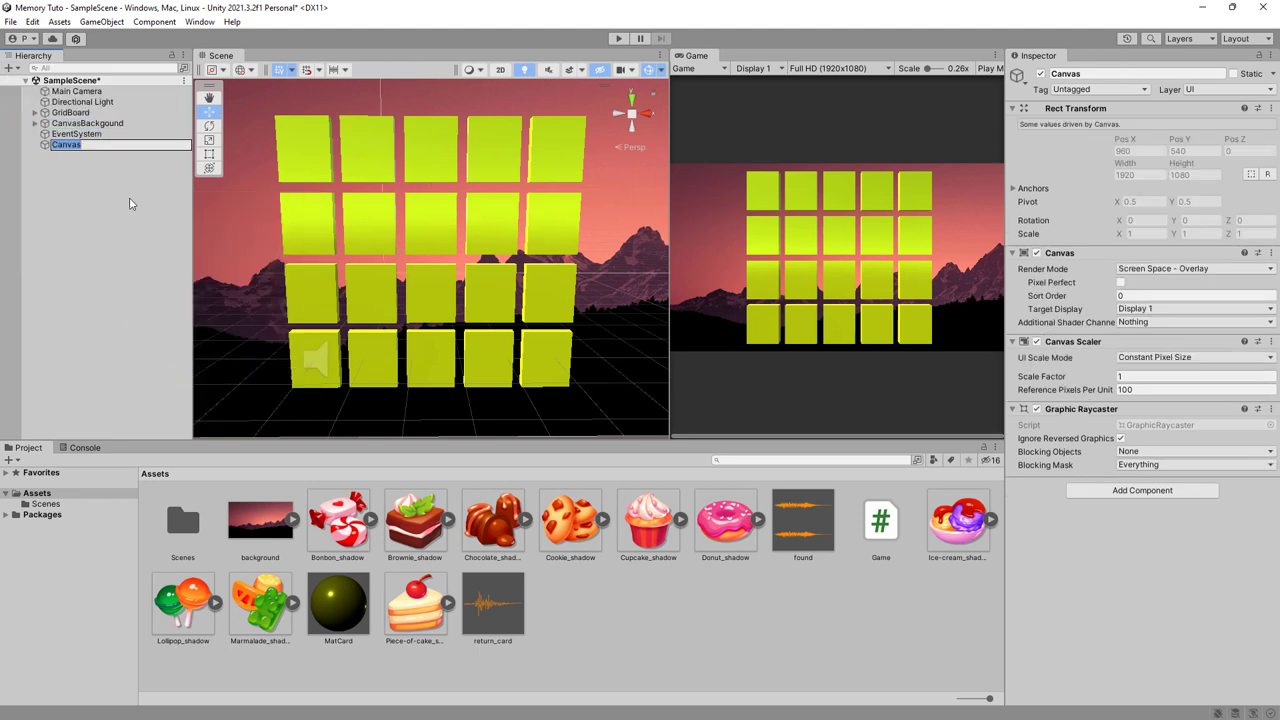
click(104, 145)
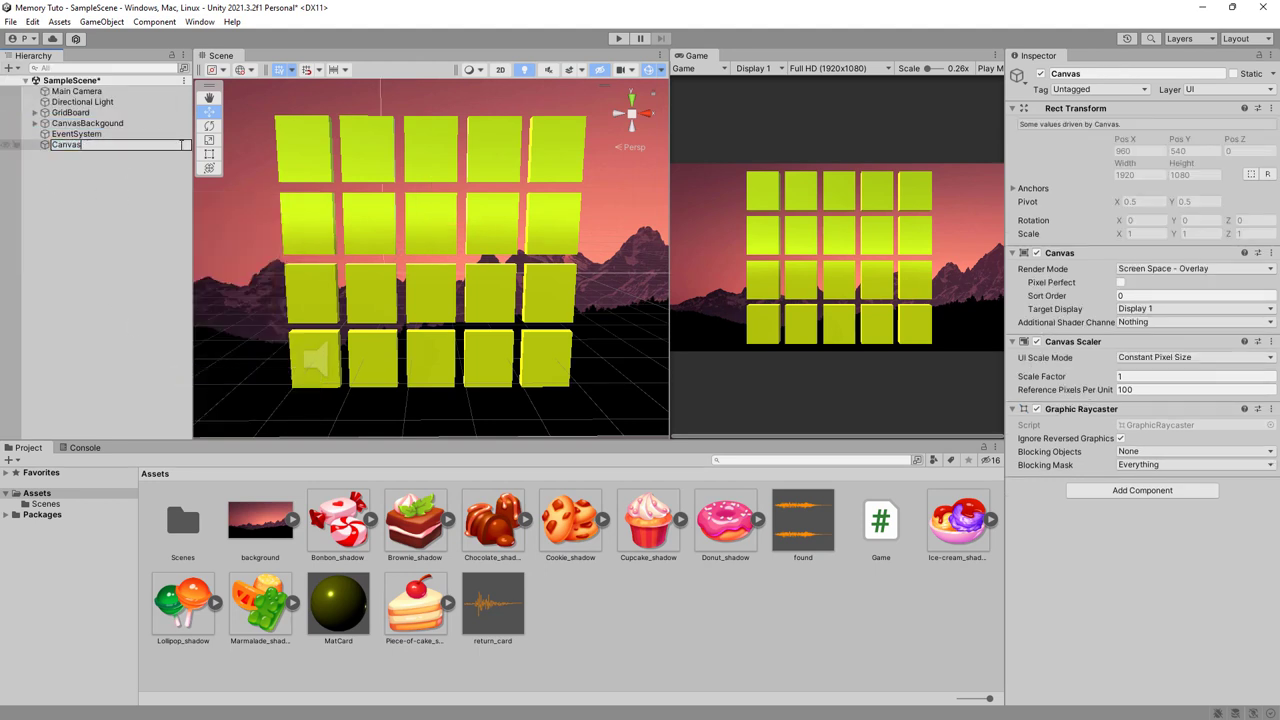
key(Return)
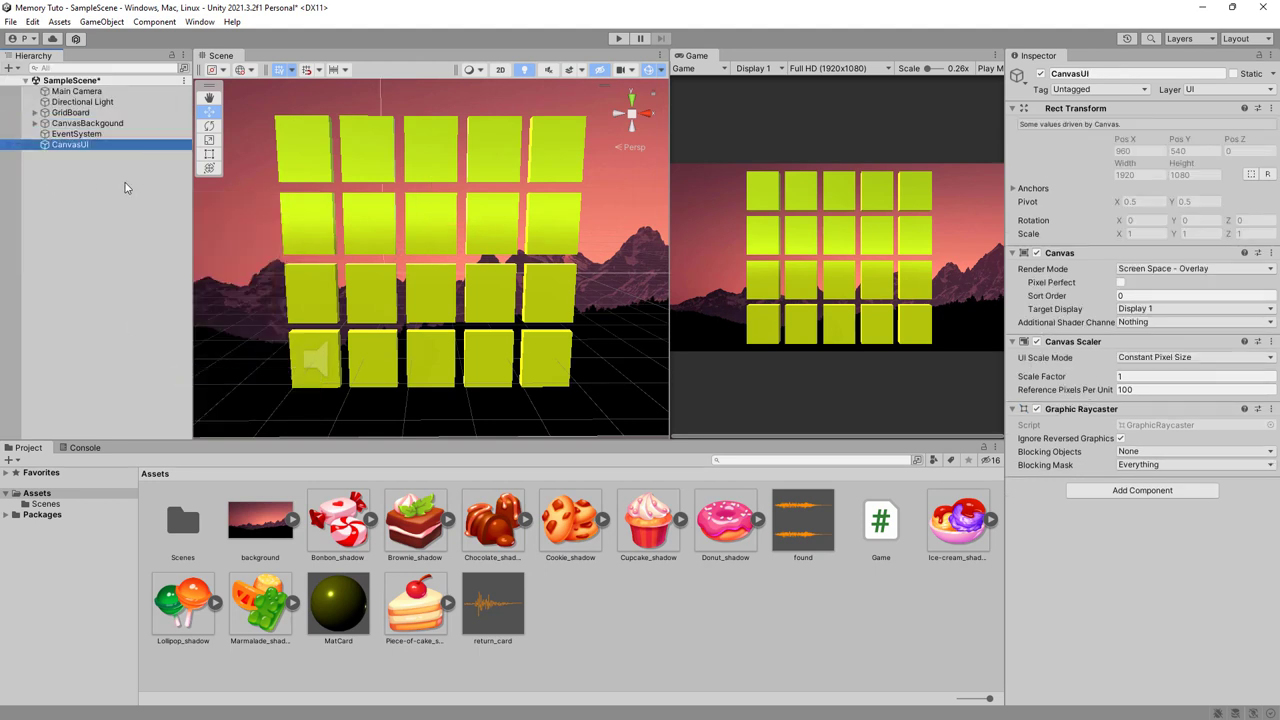
Add a Text - TextMeshPro object under CanvasUI and import the TMP Essential resources
right_click(90, 148)
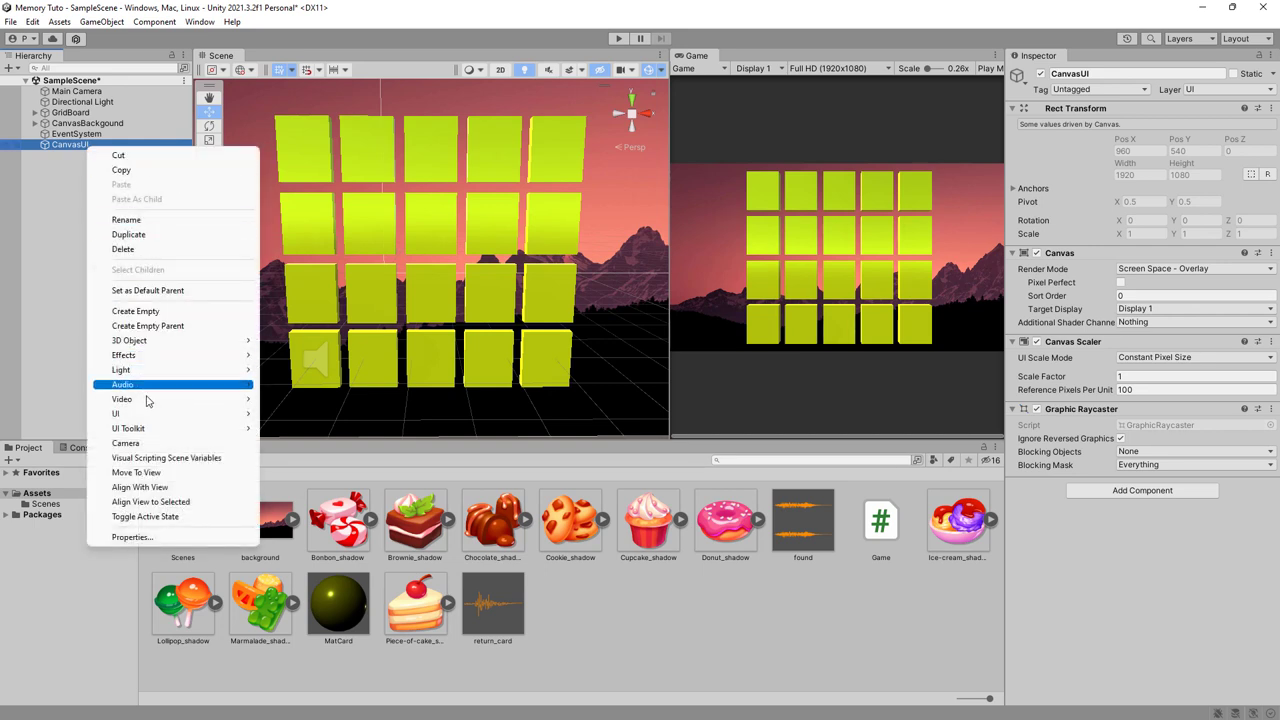
mouse_move(137, 416)
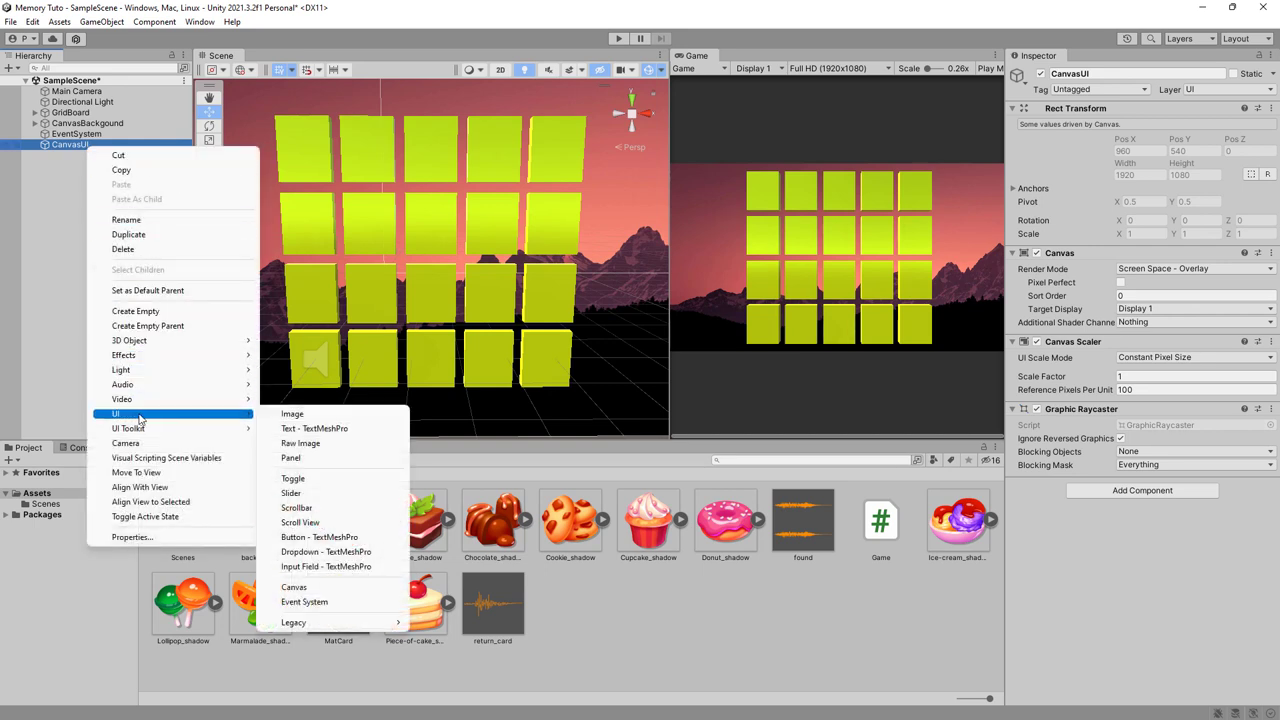
click(330, 430)
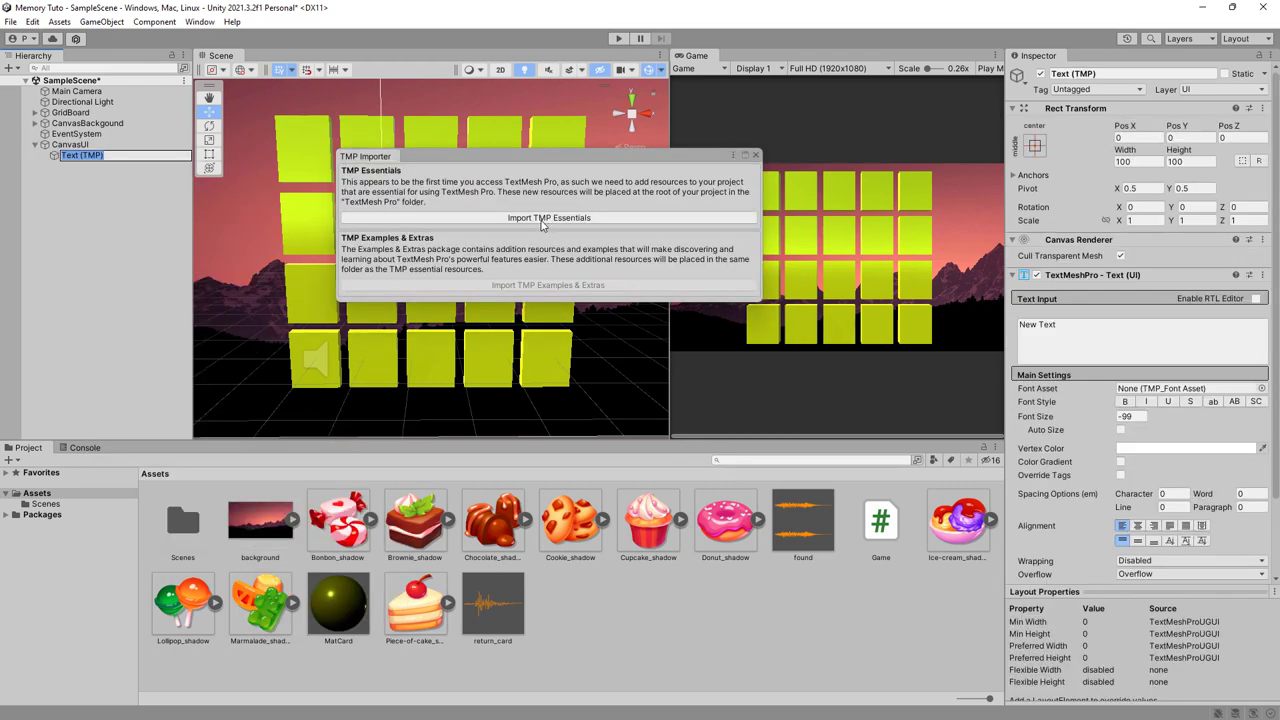
click(539, 222)
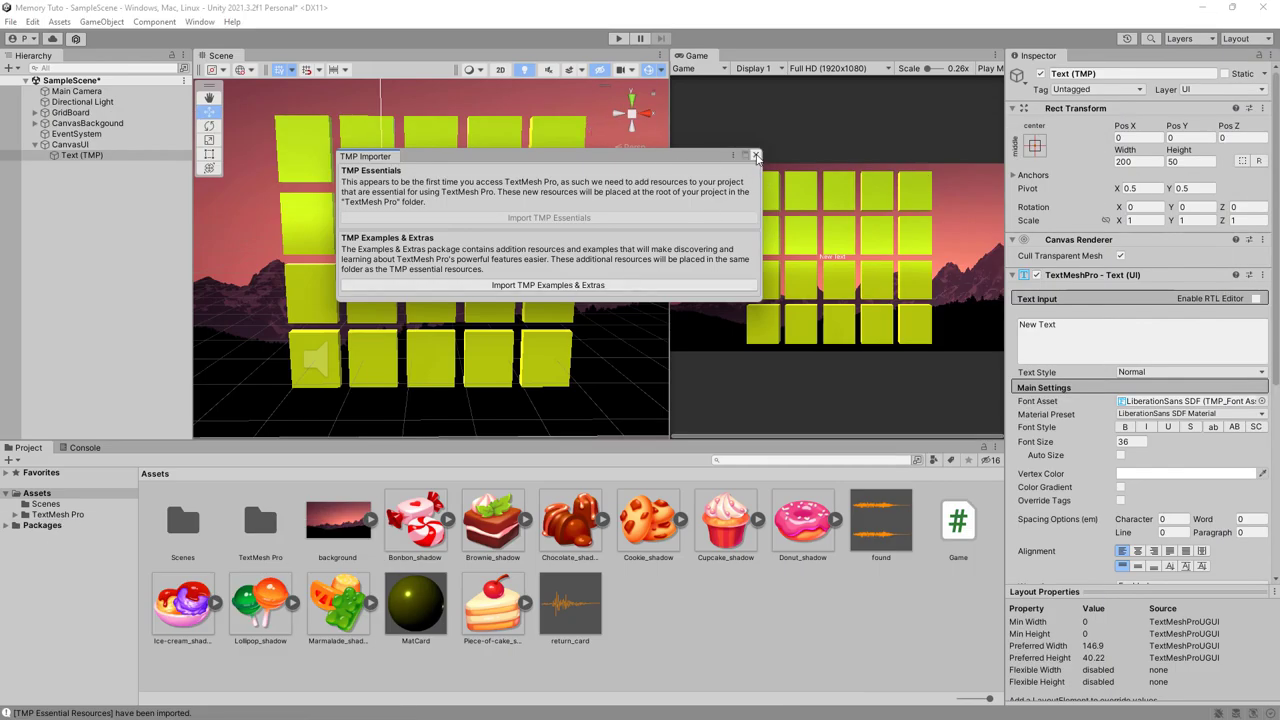
click(756, 157)
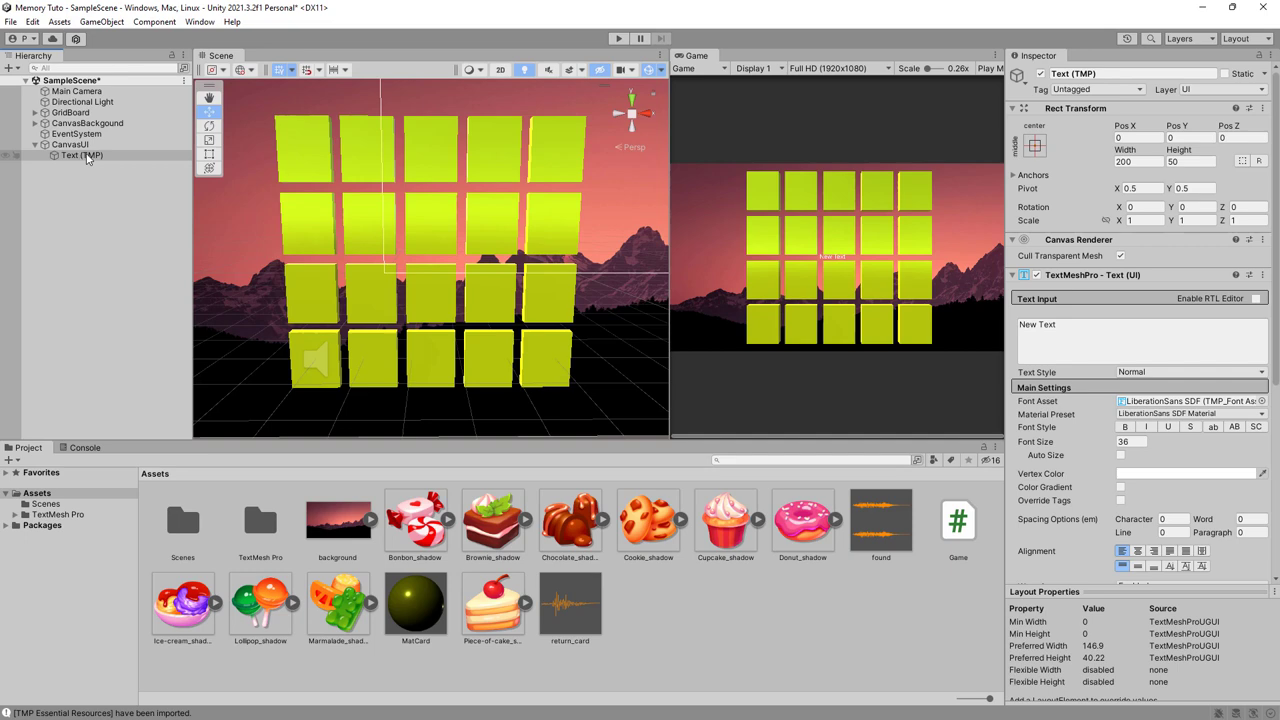
Switch the scene view to 2D and set CanvasUI's scaler to Scale With Screen Size (800×600)
double_click(82, 155)
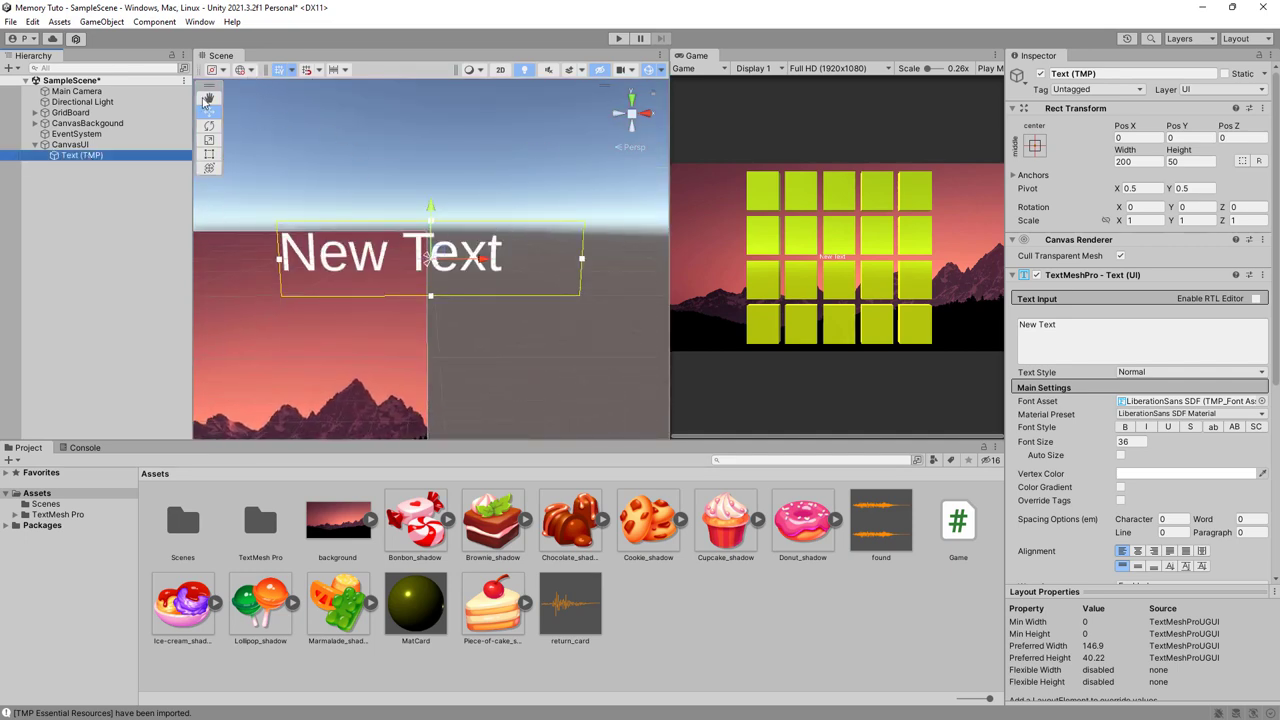
click(501, 70)
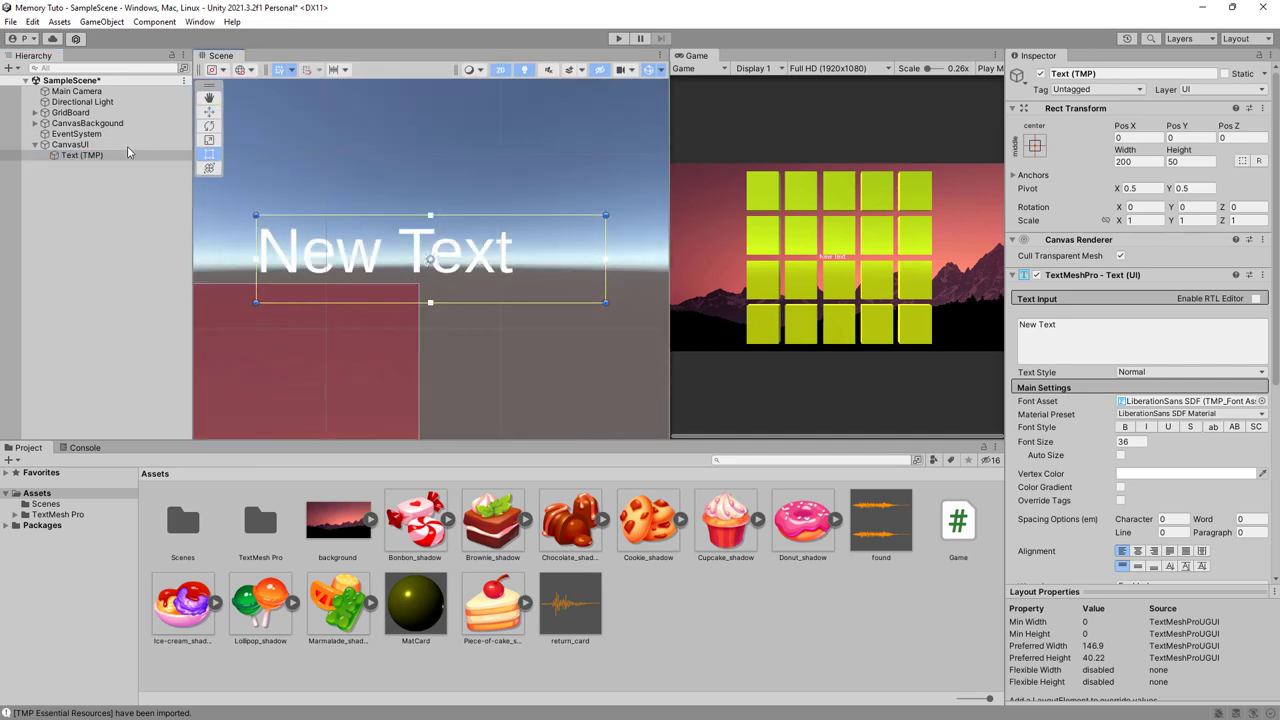
double_click(68, 145)
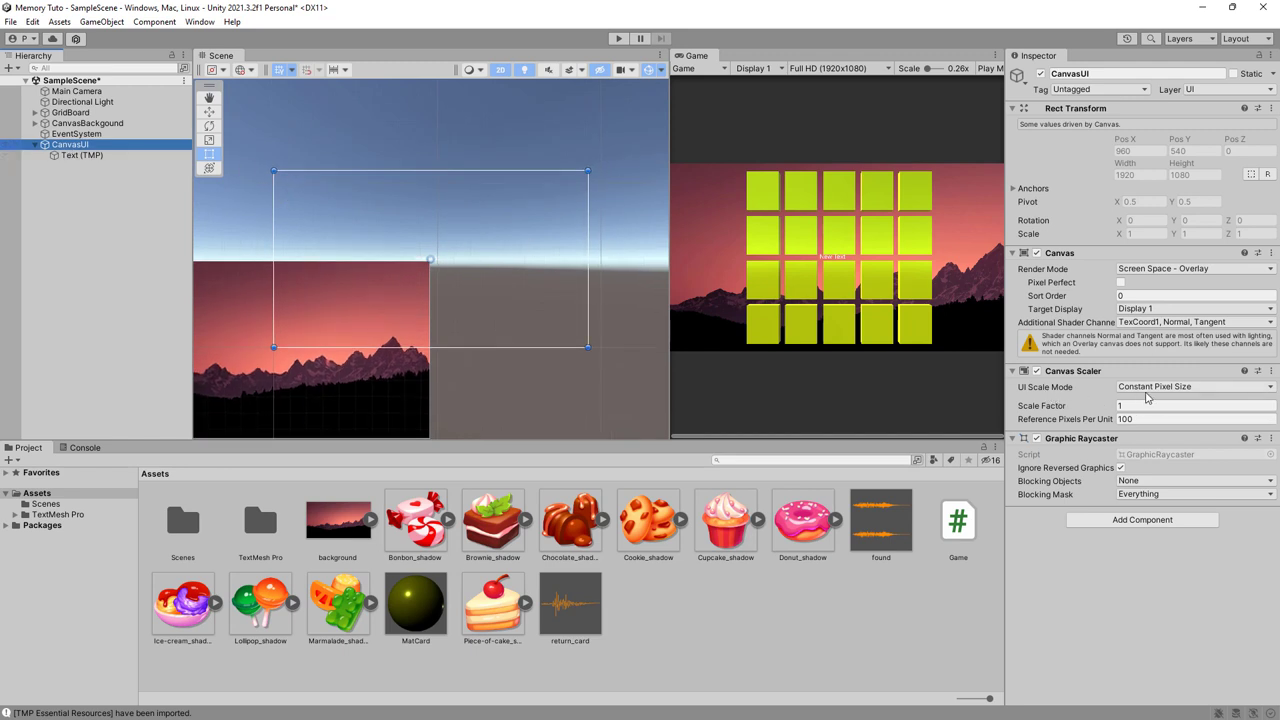
click(1150, 389)
click(1165, 417)
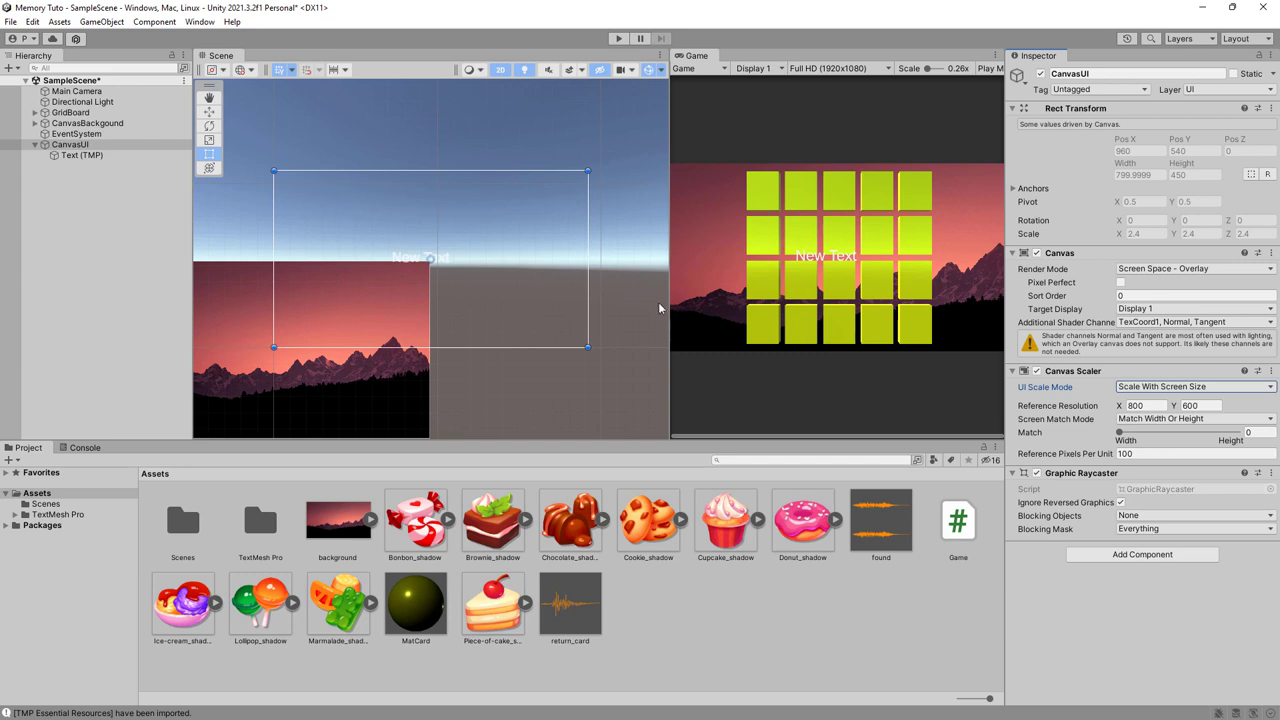
click(96, 157)
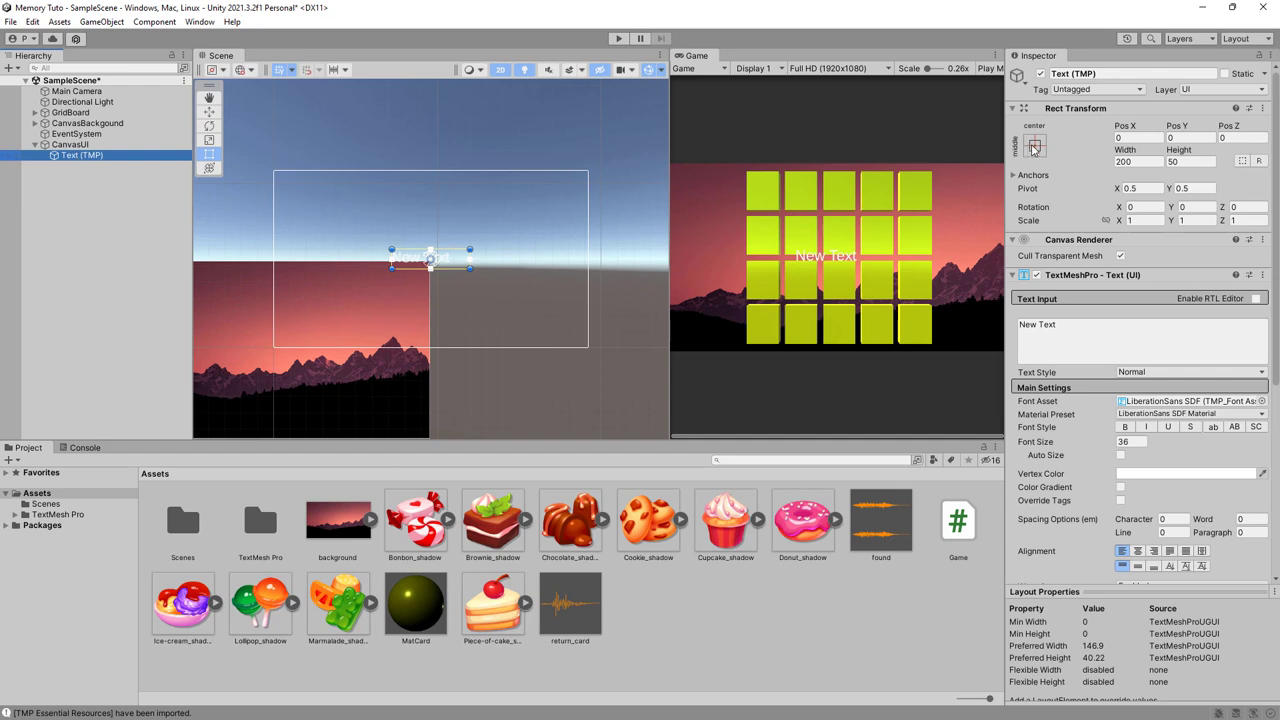
Change the text to COUNT and anchor it to the canvas's top-left corner
click(1028, 324)
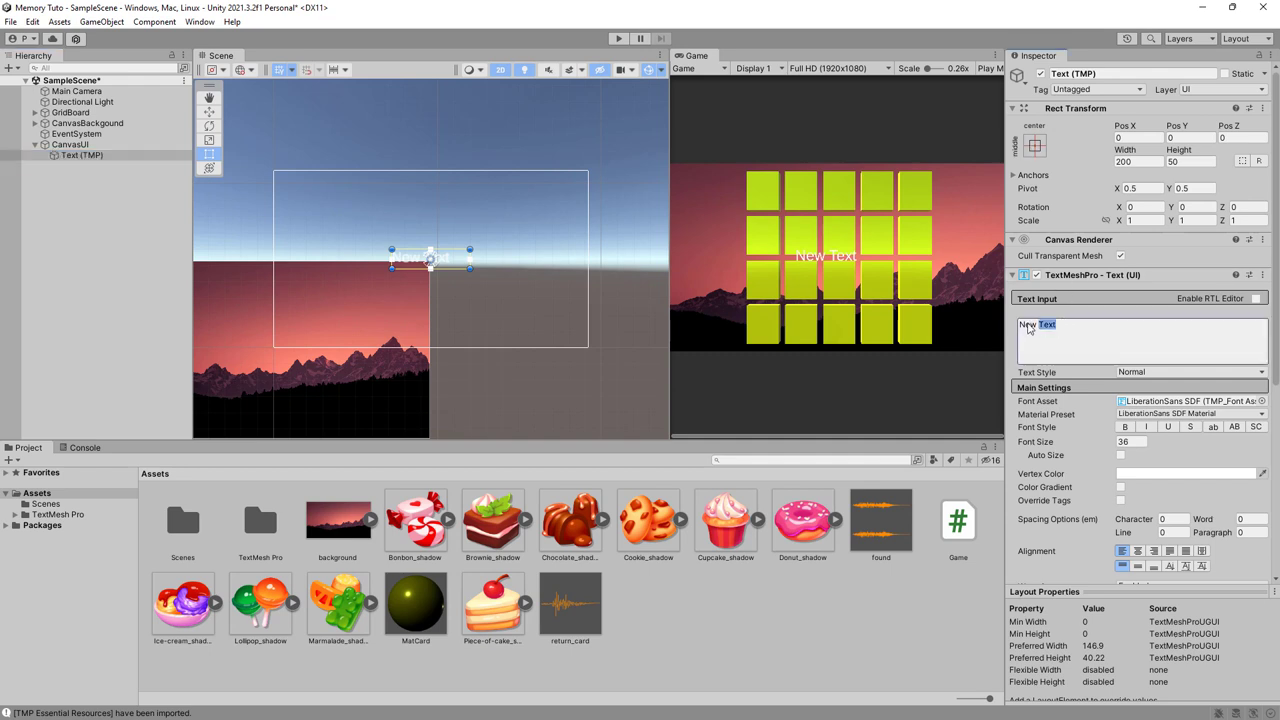
text(COUNT)
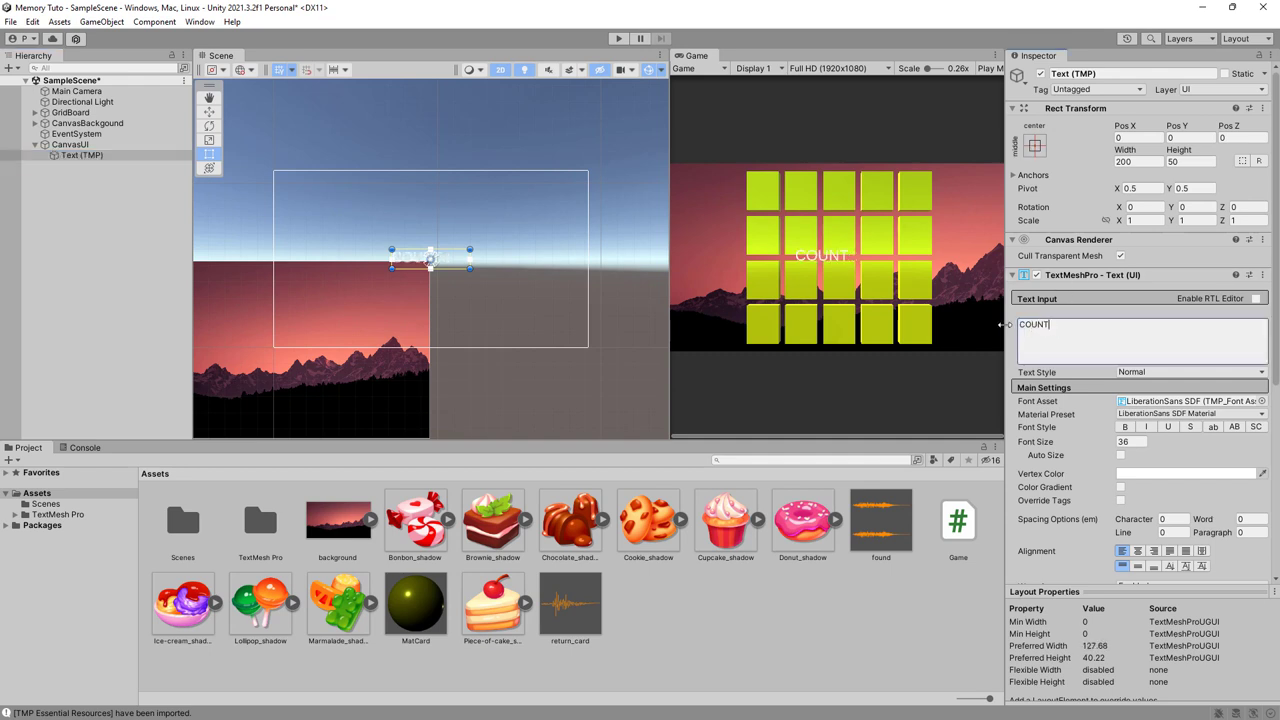
click(1036, 147)
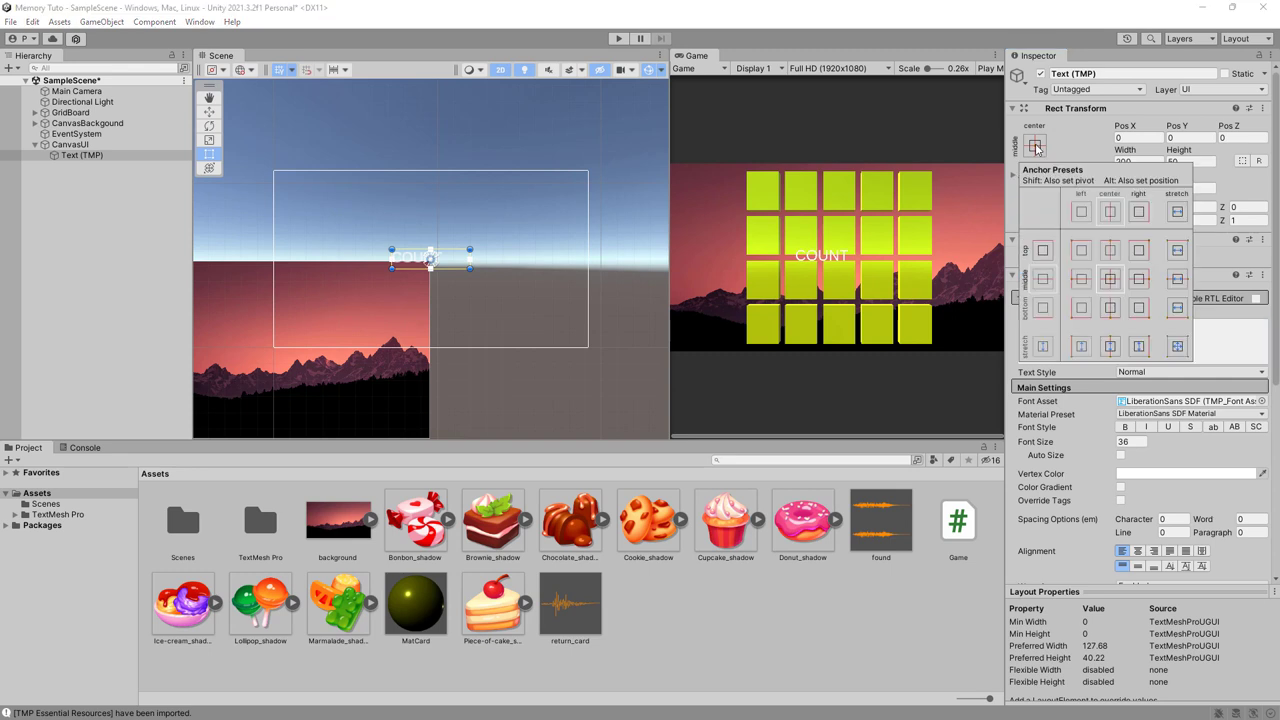
key(alt)
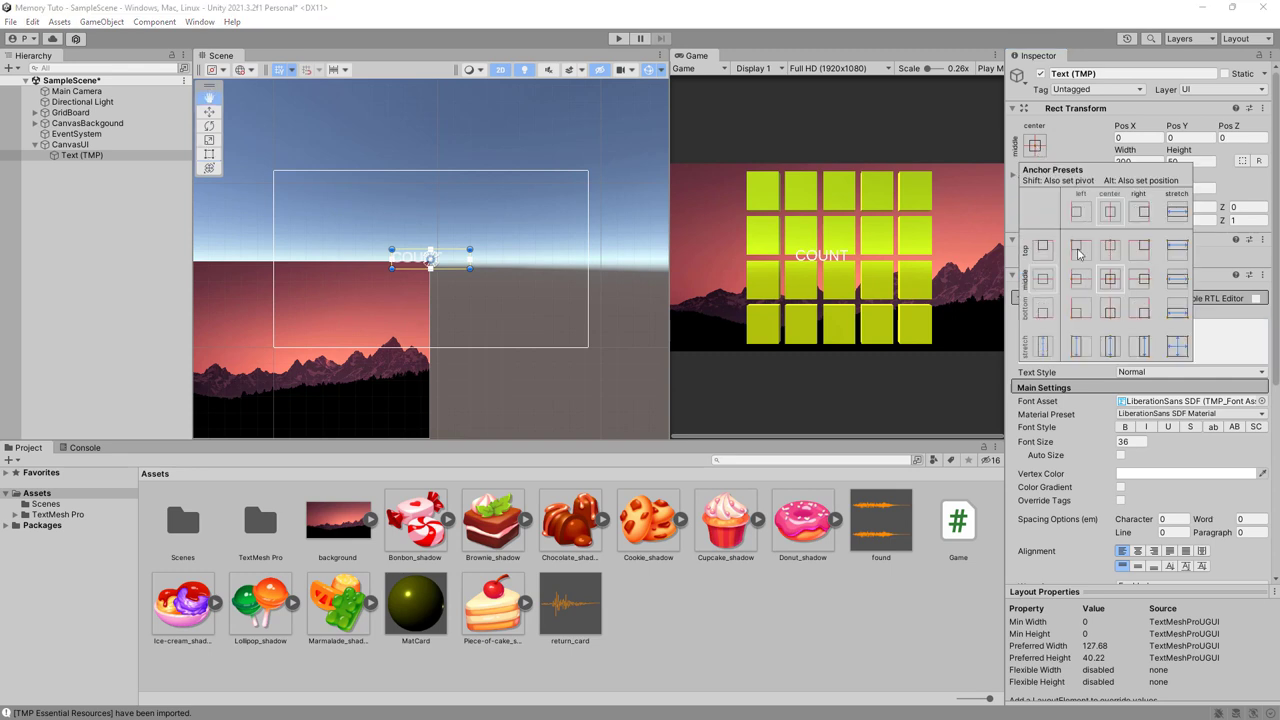
alt+click(1078, 254)
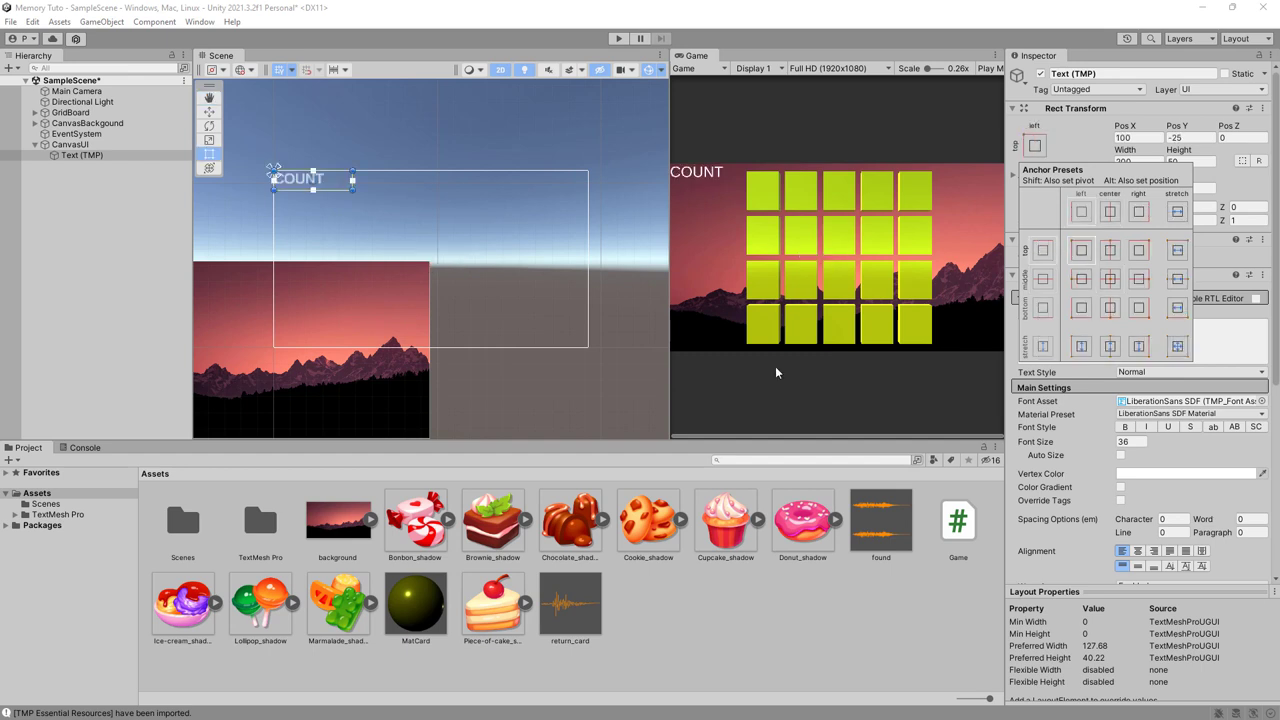
Make COUNT bold, shrink its font to 28.41 and position it at 134, -40
click(209, 111)
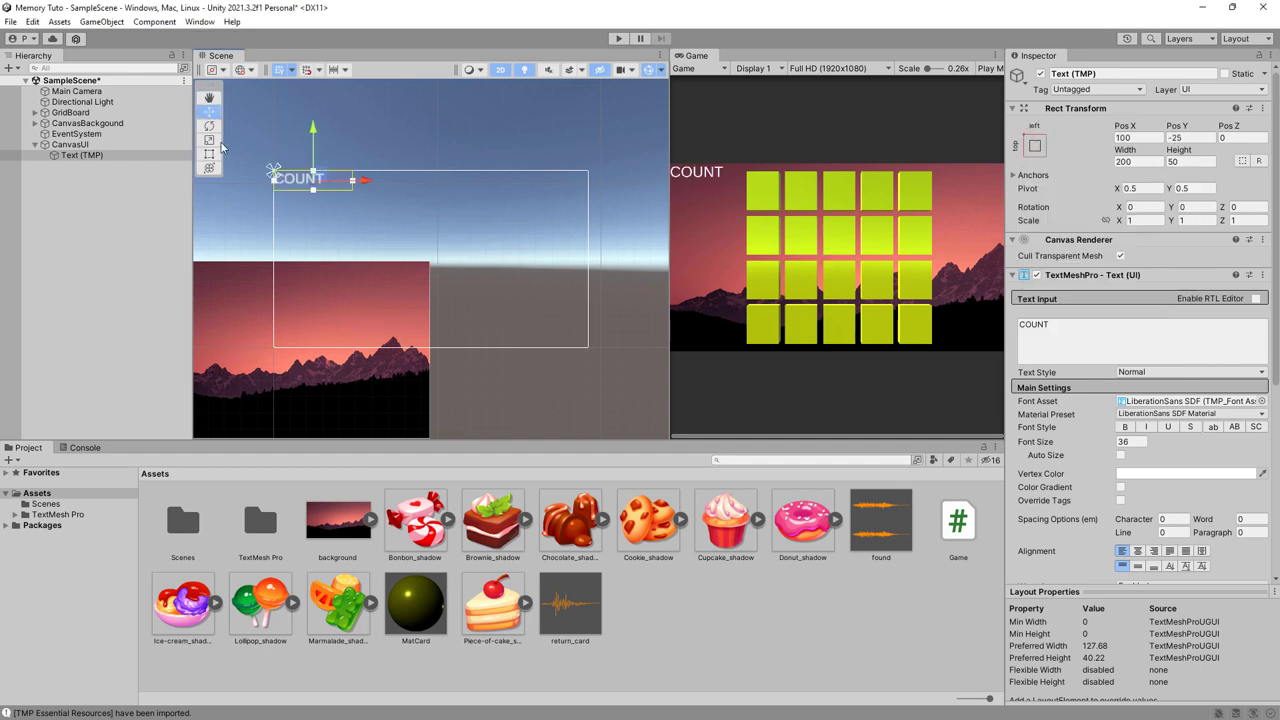
drag(366, 183, 375, 182)
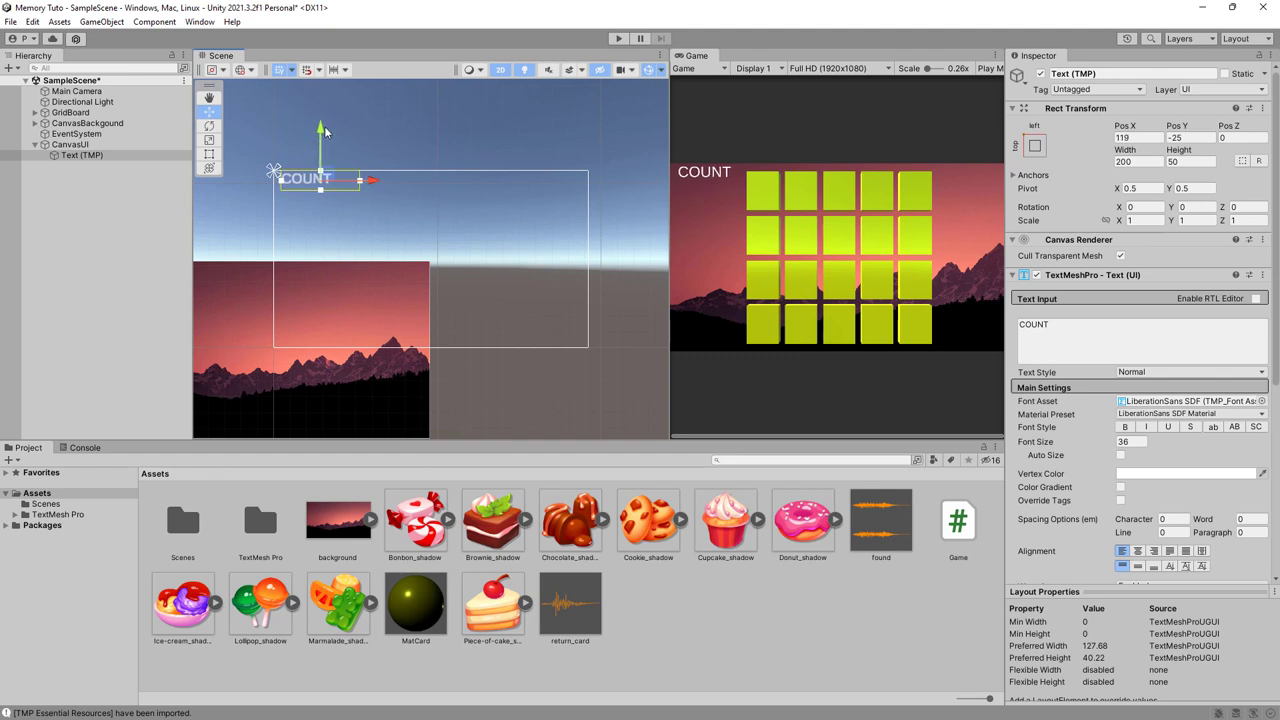
drag(321, 129, 323, 136)
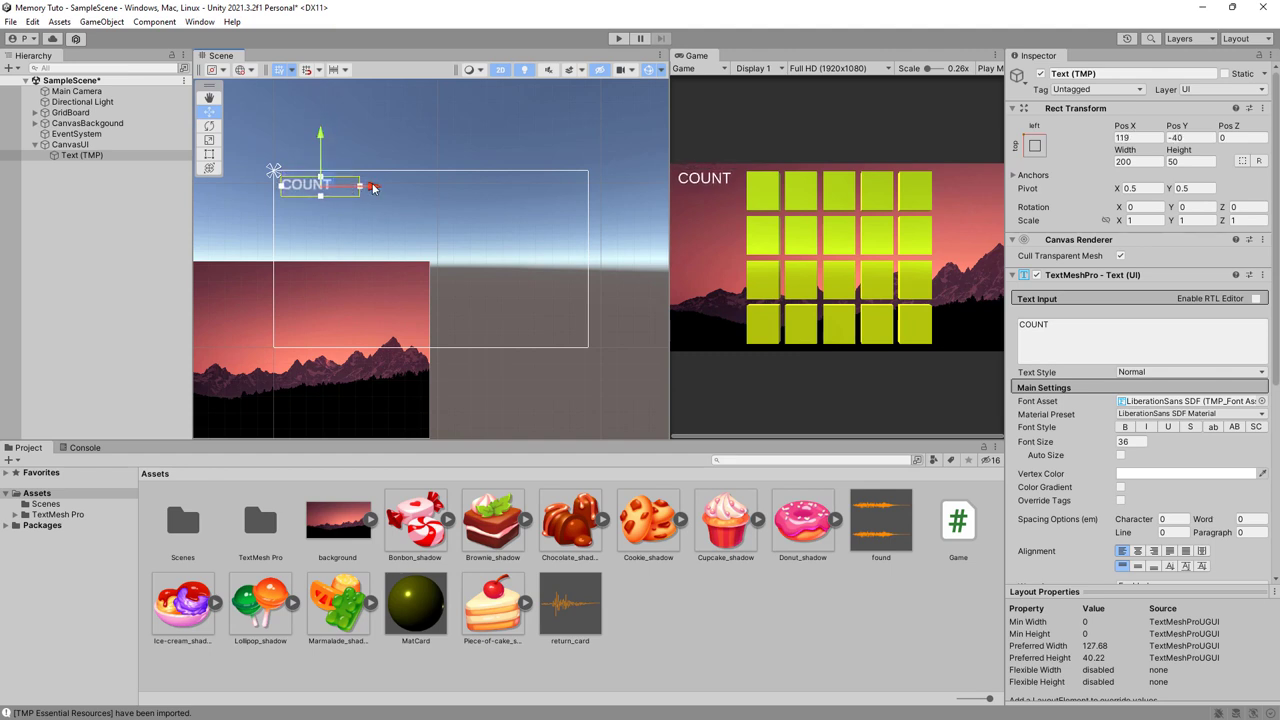
drag(368, 186, 373, 186)
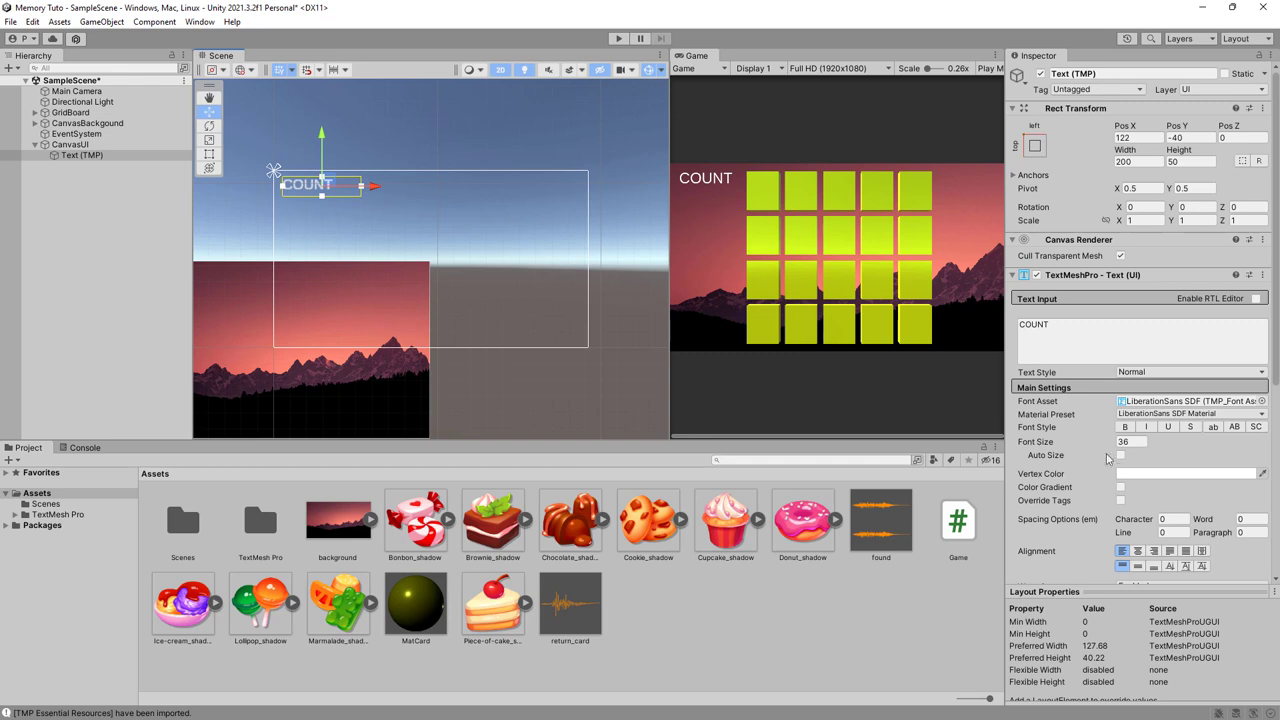
click(1125, 427)
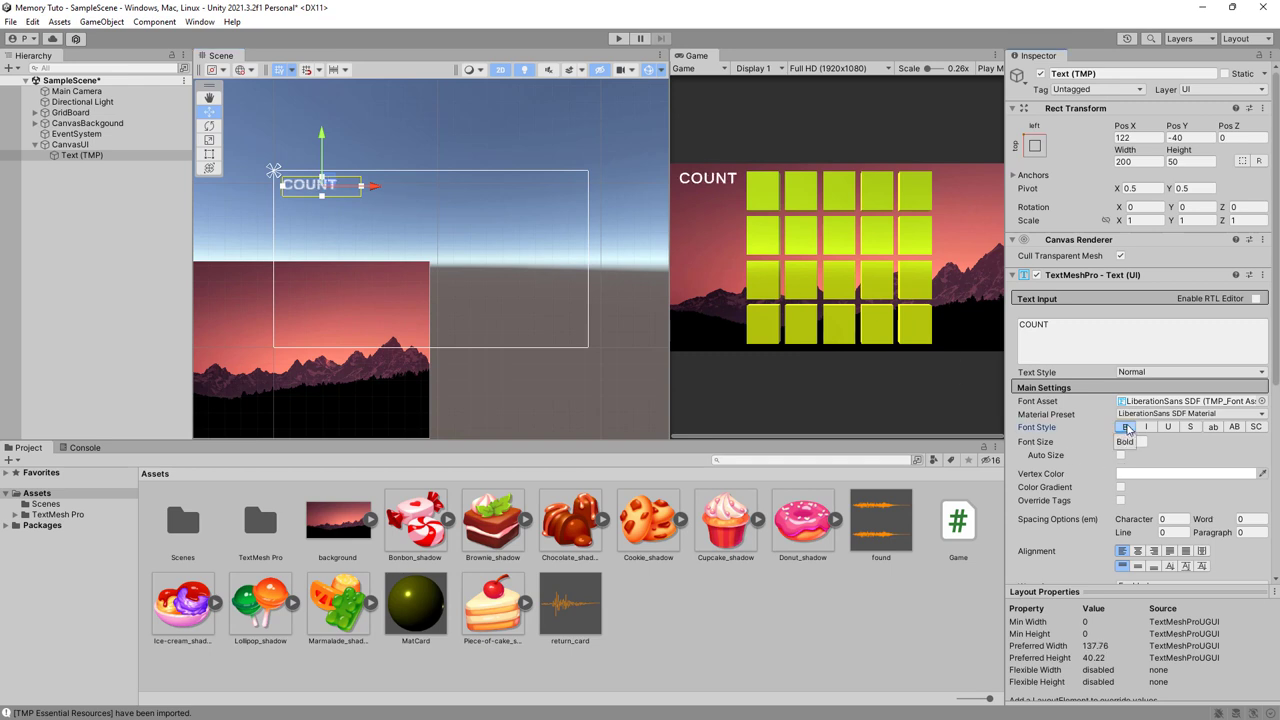
drag(1110, 446, 940, 450)
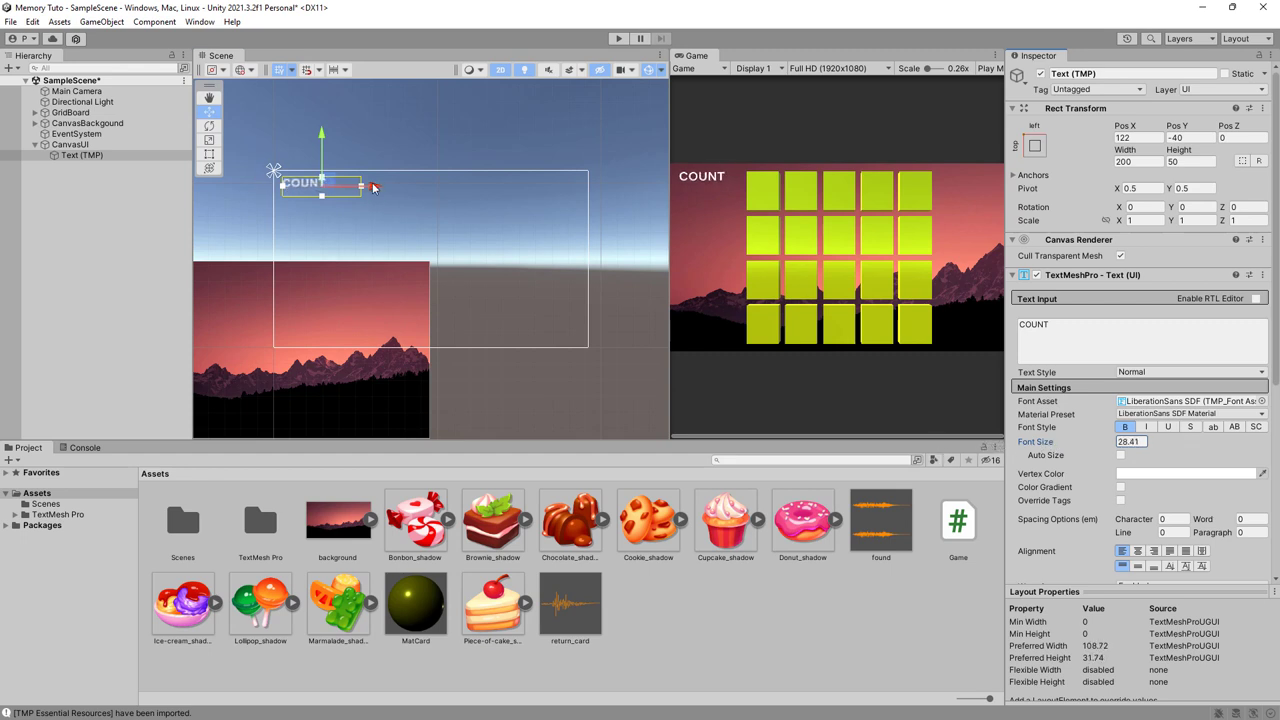
drag(372, 187, 379, 187)
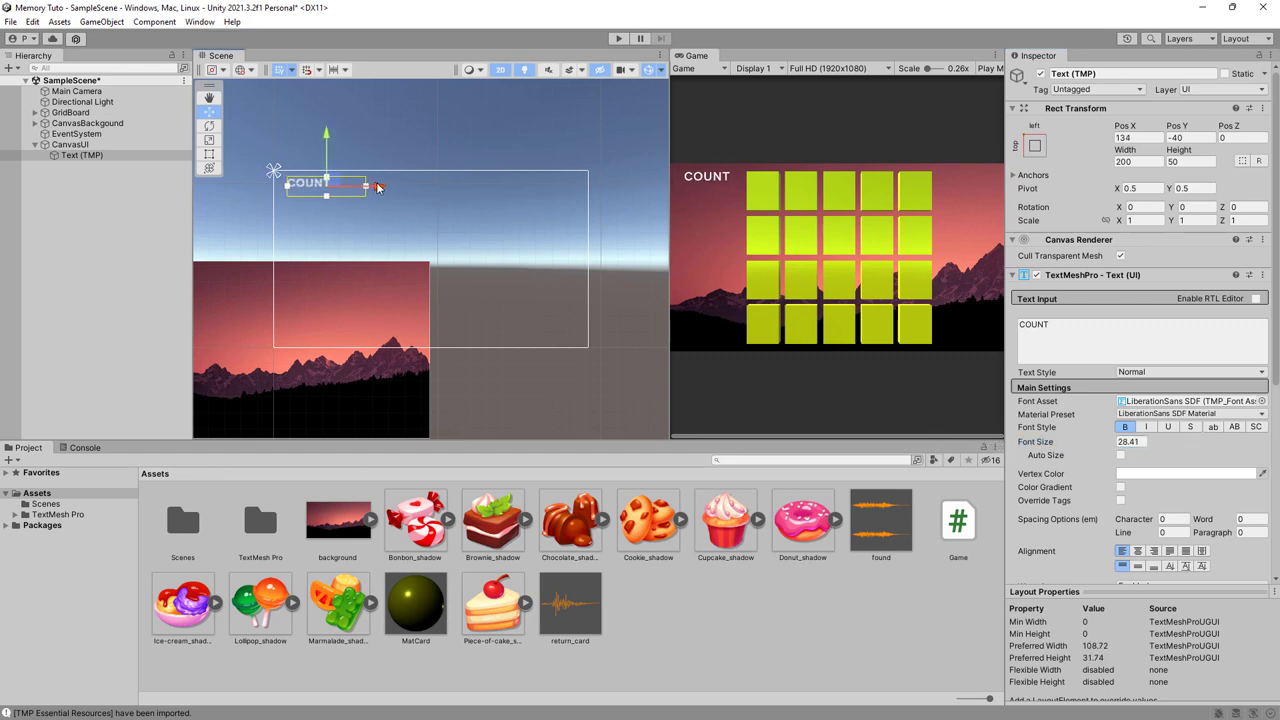
Duplicate the COUNT text object and rename the copy TxtCount
click(66, 158)
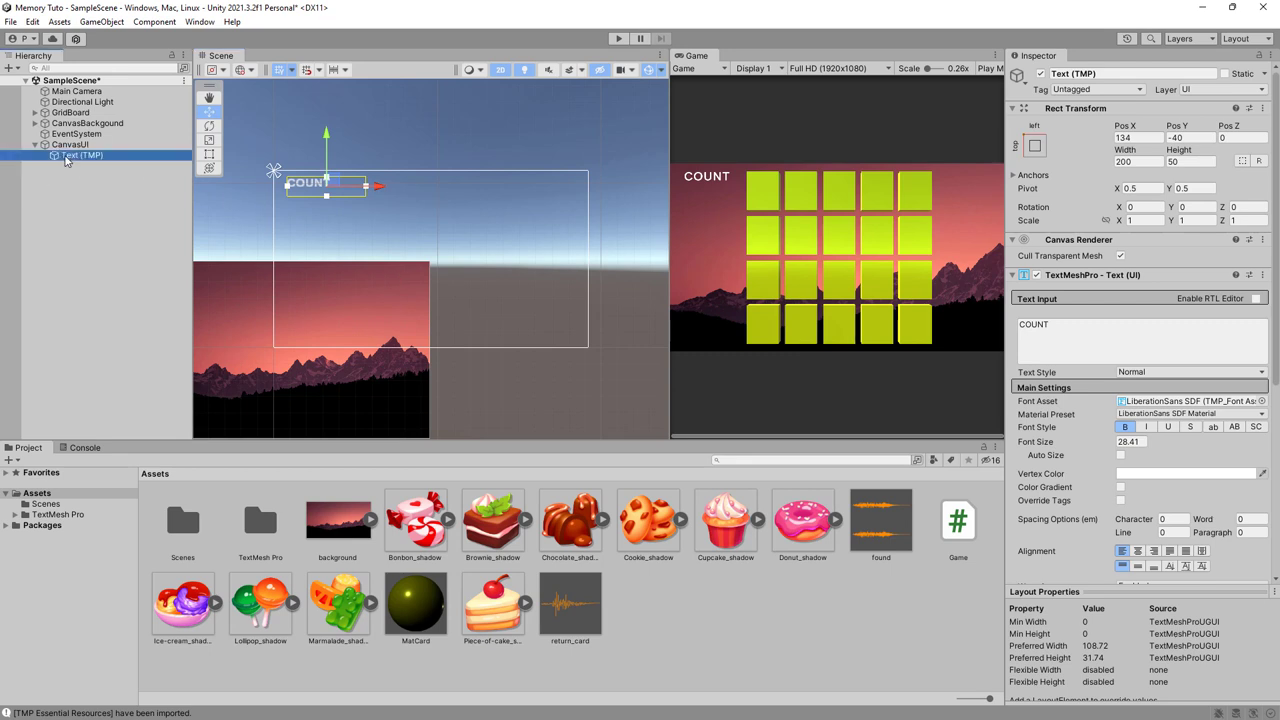
key(ctrl+d)
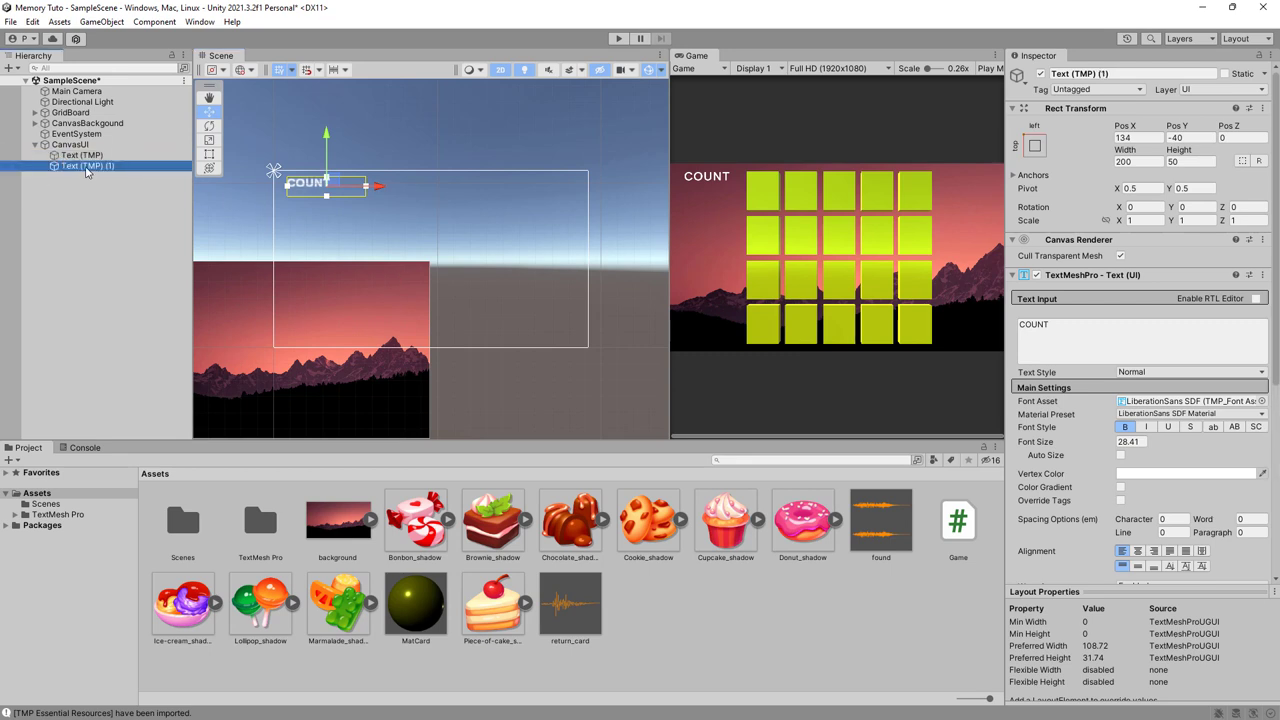
right_click(86, 166)
click(133, 244)
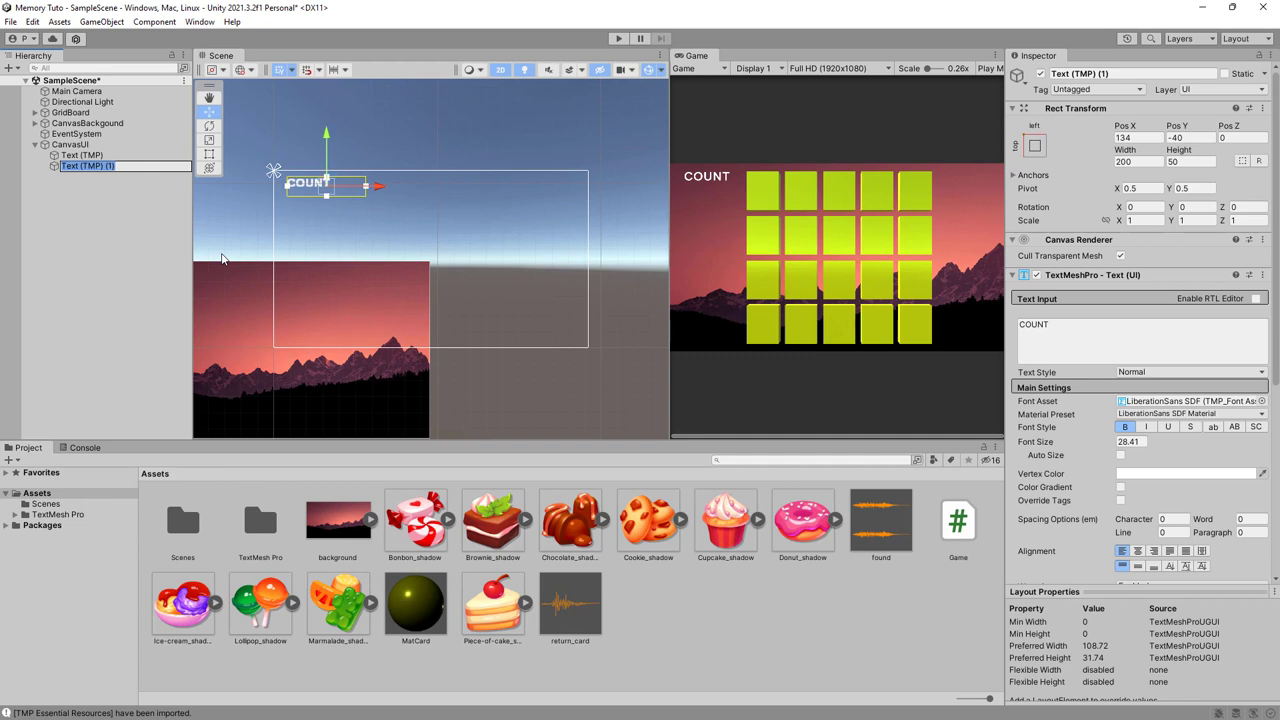
text(TxtCount)
key(Return)
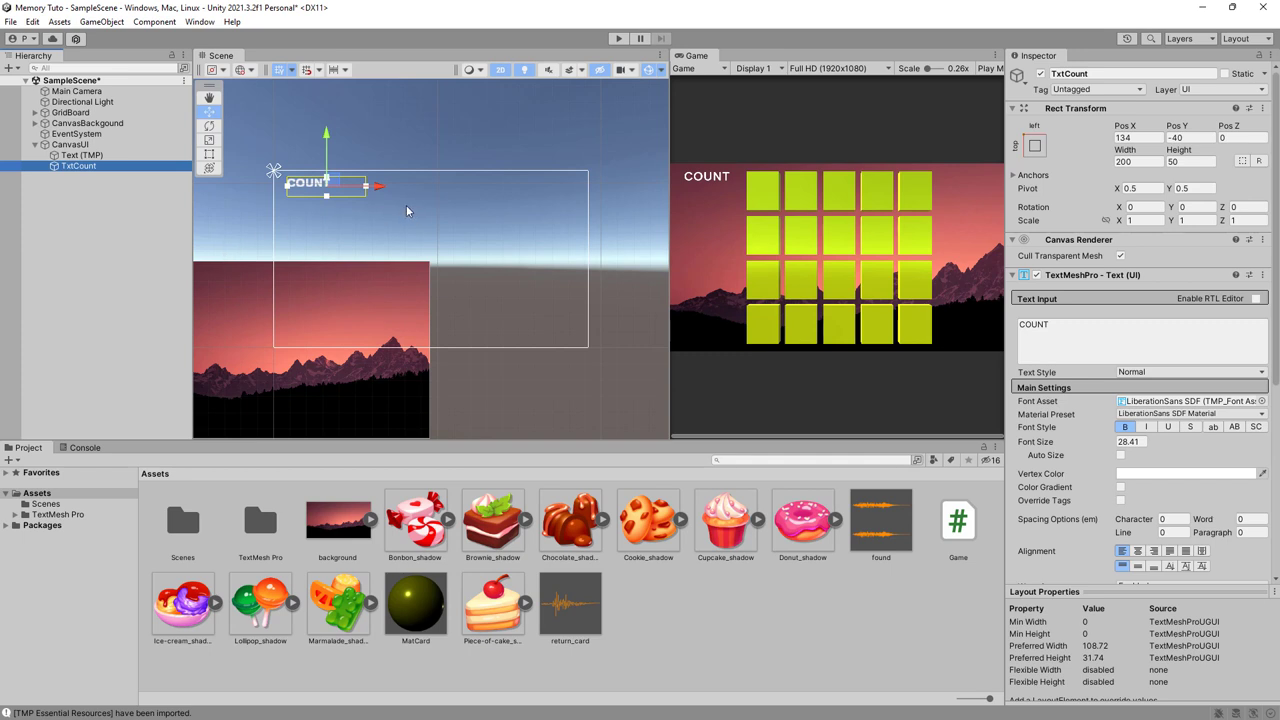
Move TxtCount below COUNT, set its text to 00 and centre-align it
drag(326, 137, 326, 152)
click(1021, 334)
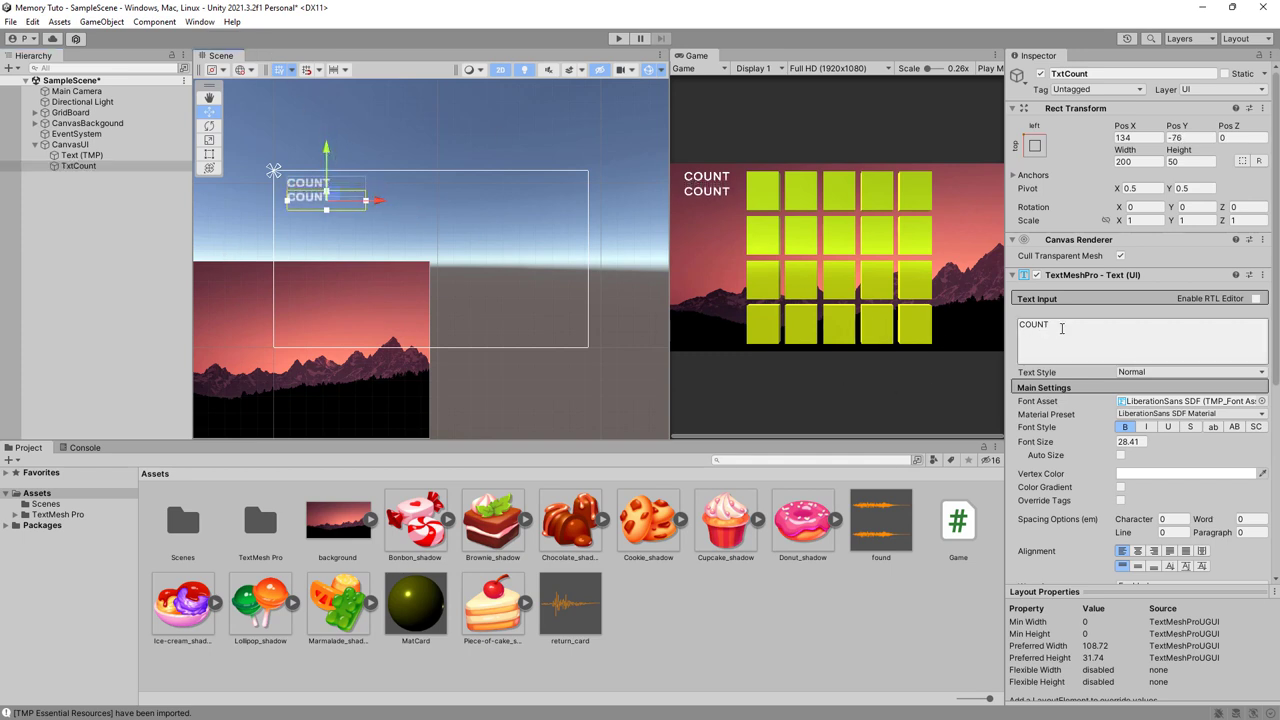
text(00)
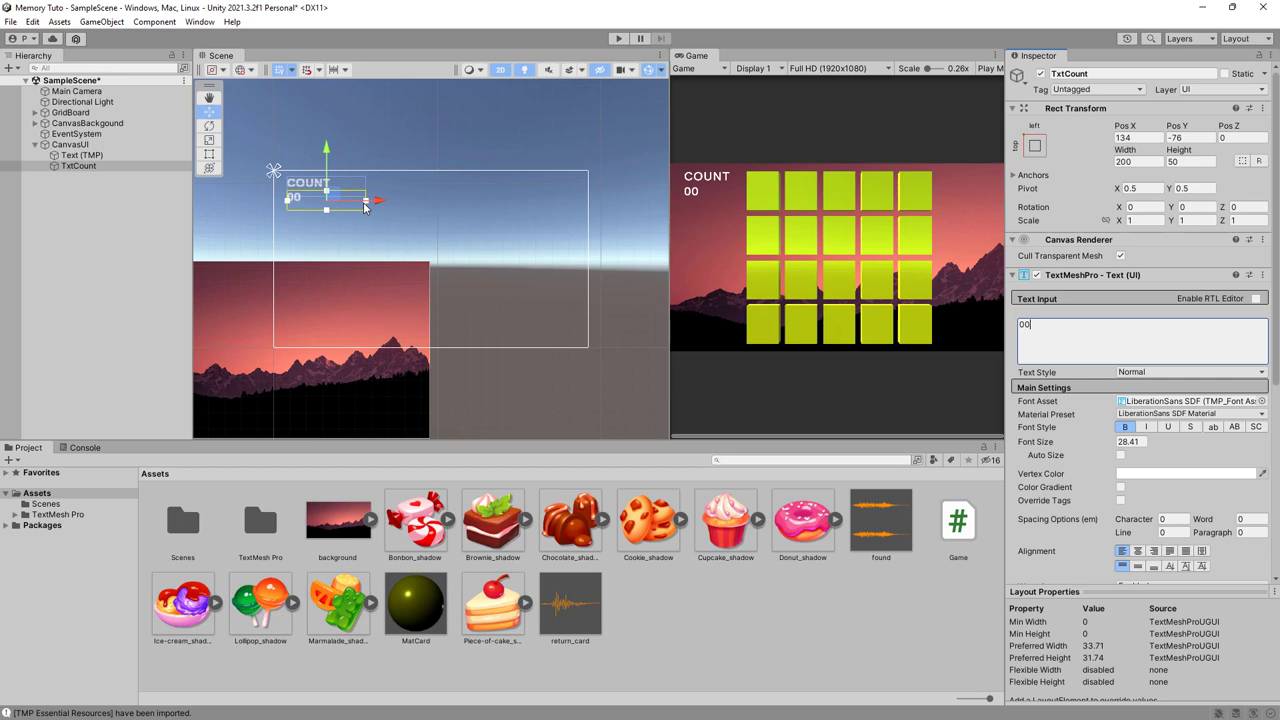
click(368, 203)
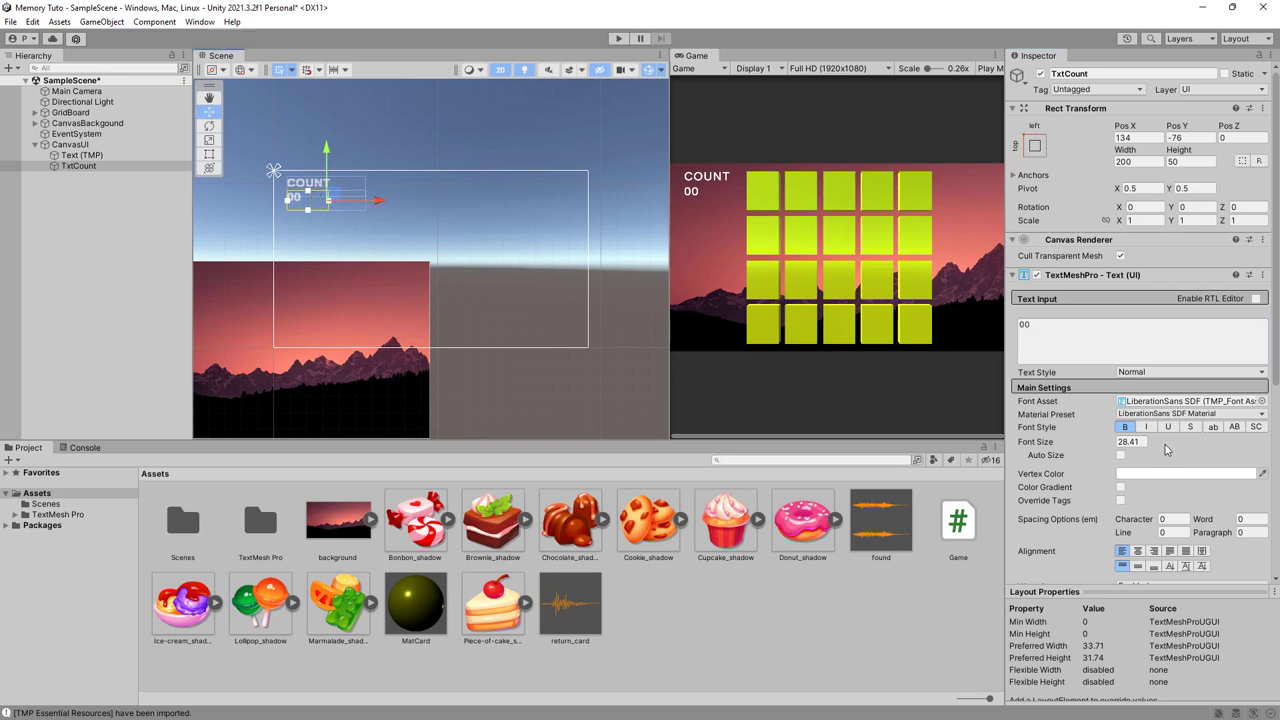
click(1137, 551)
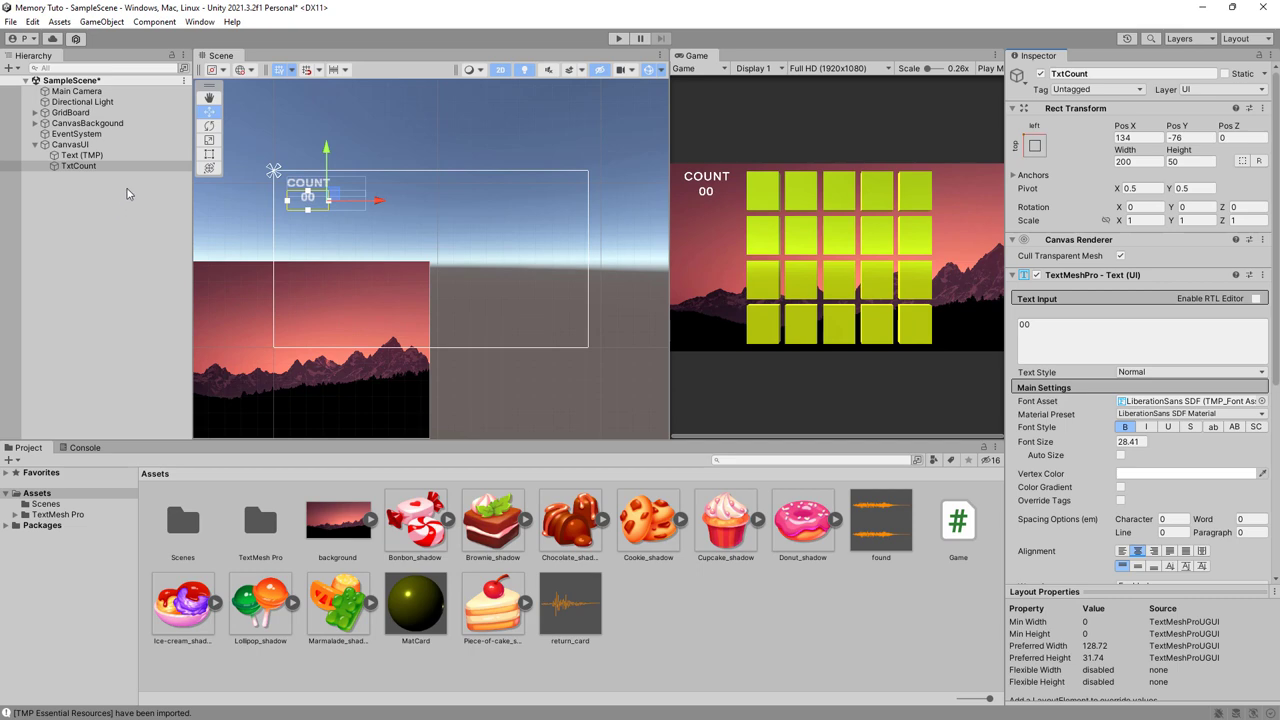
click(82, 145)
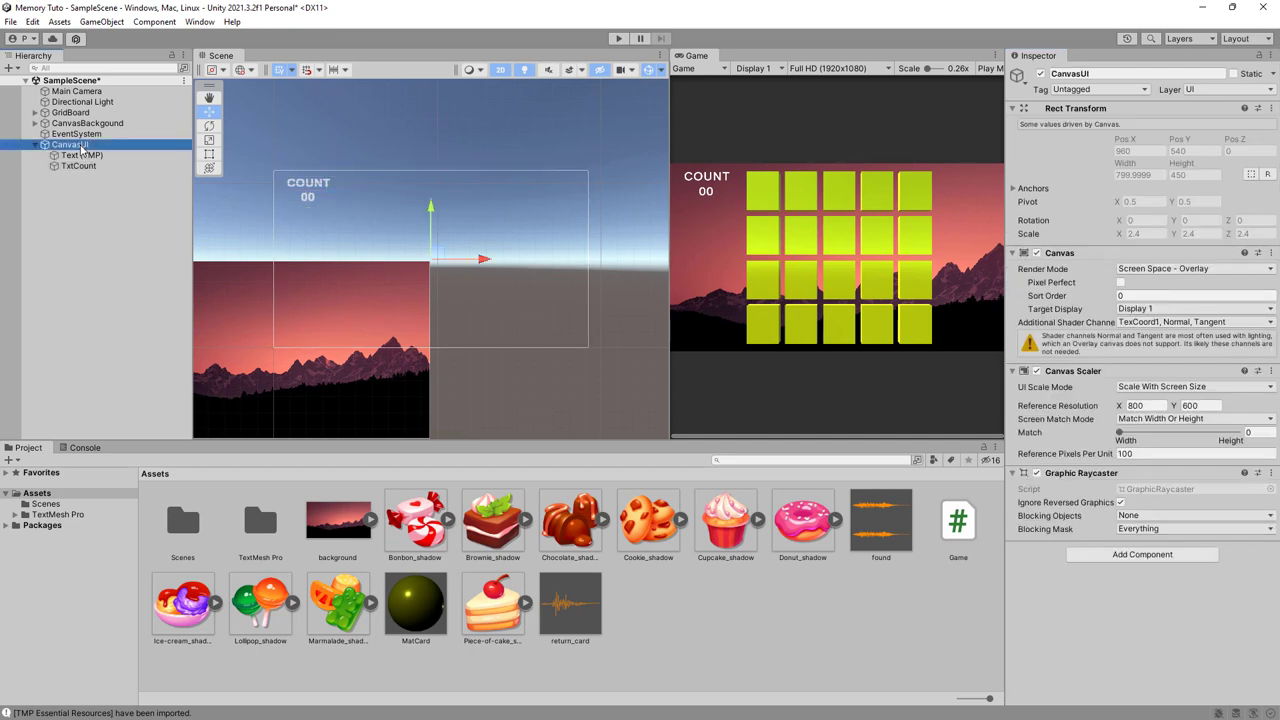
Add a TextMeshPro Button under CanvasUI, anchored top-right and nudged down to -80, -37
right_click(82, 148)
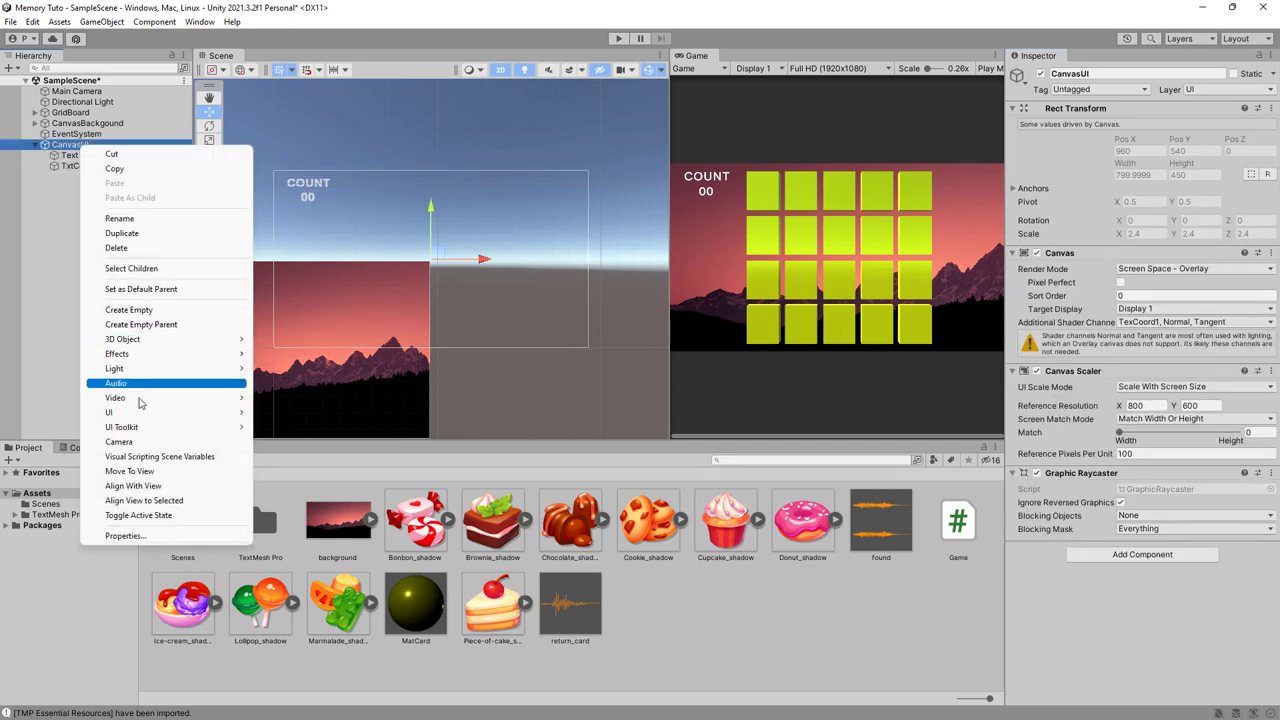
mouse_move(130, 417)
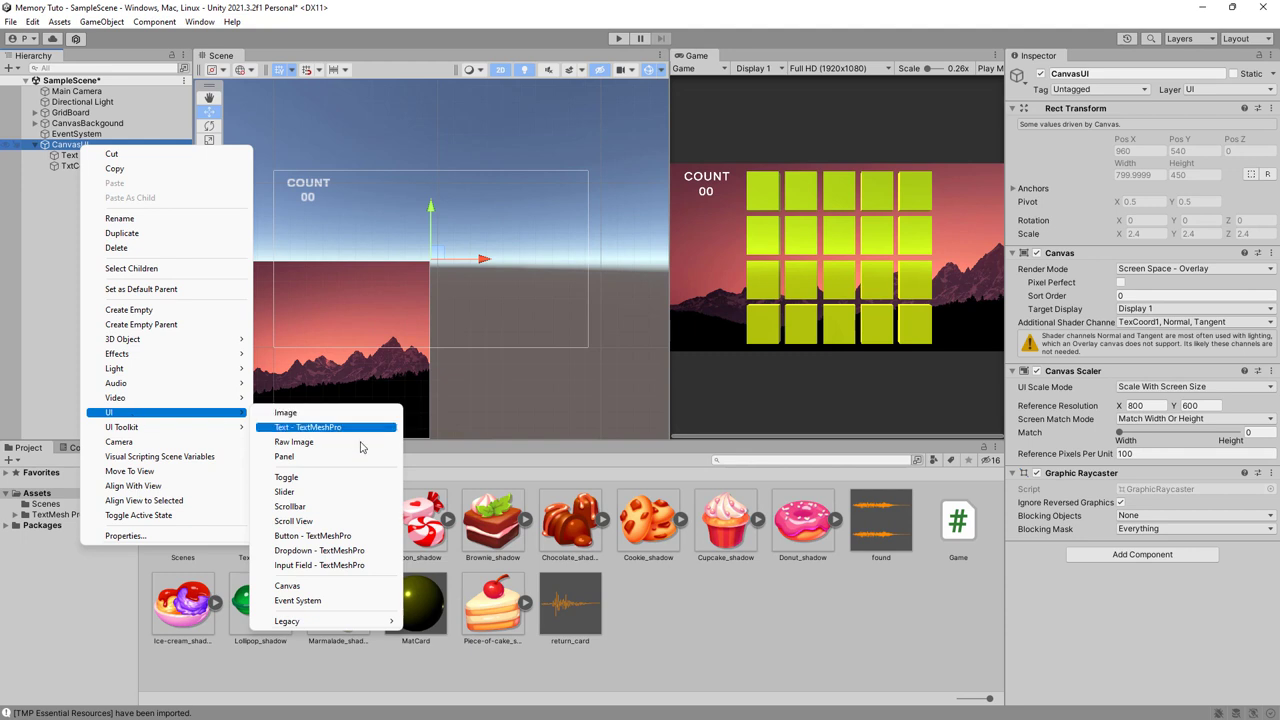
click(335, 538)
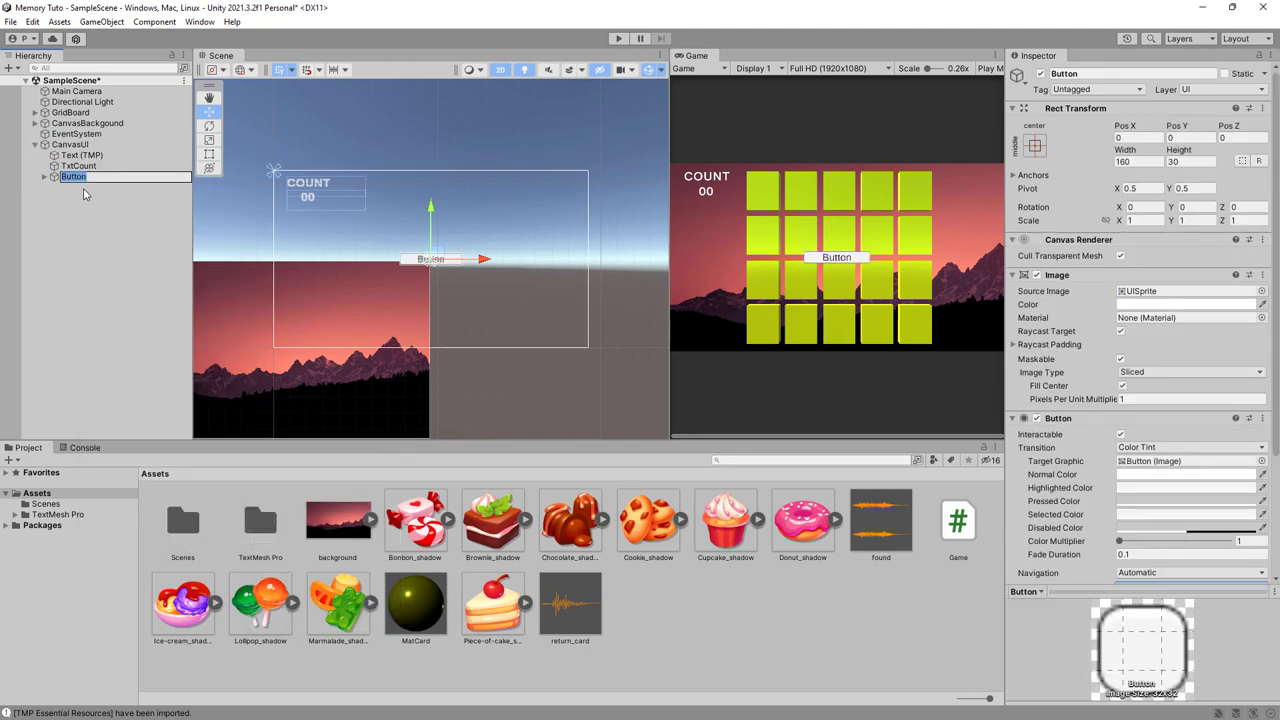
click(84, 195)
click(84, 177)
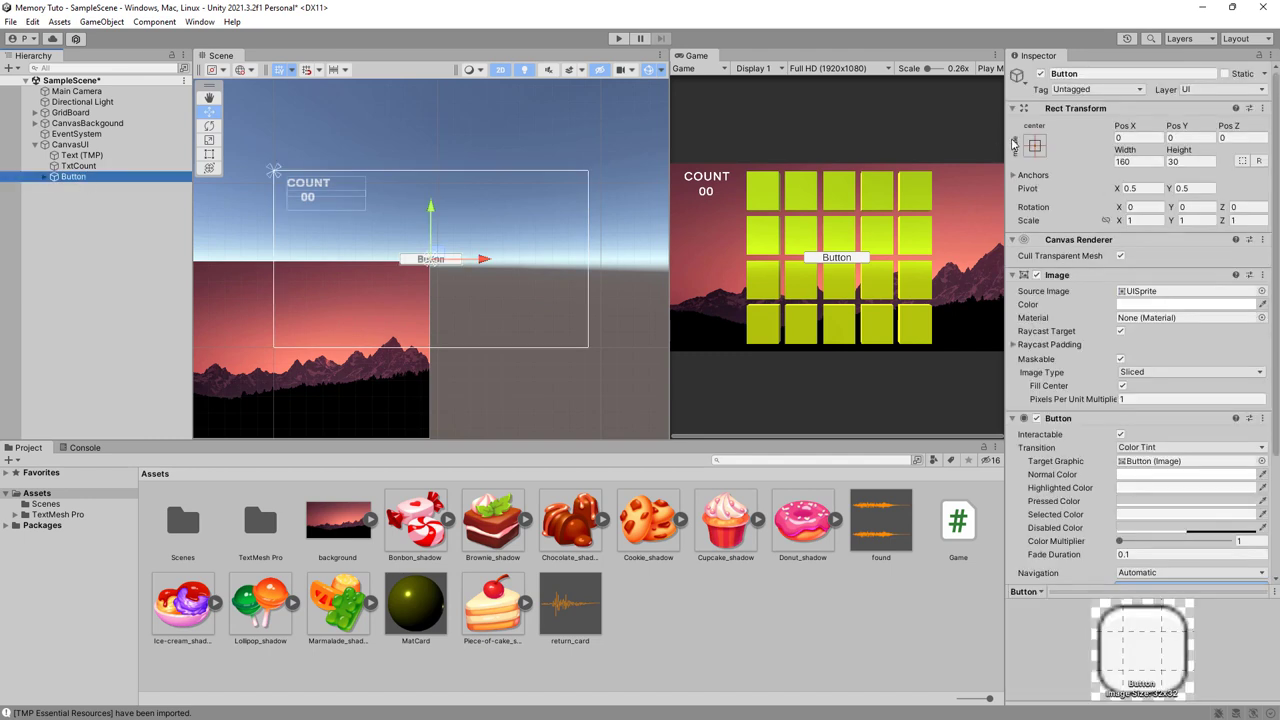
click(1035, 147)
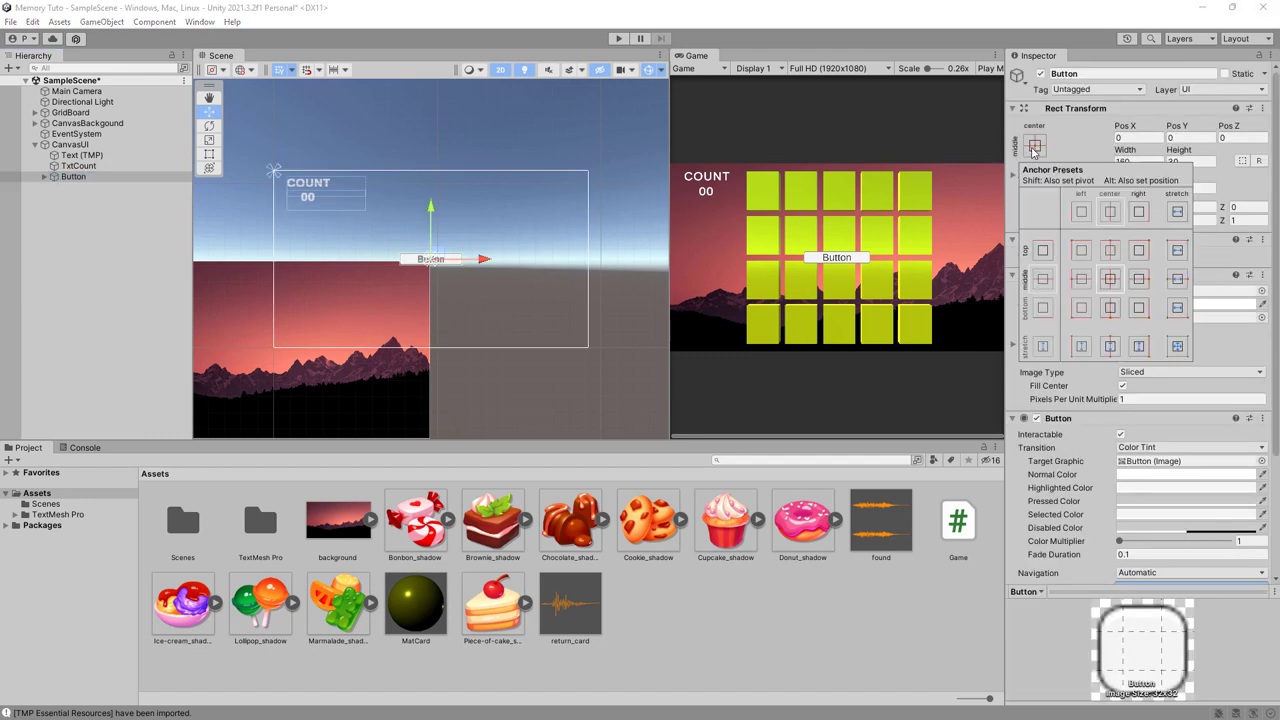
alt+click(1131, 257)
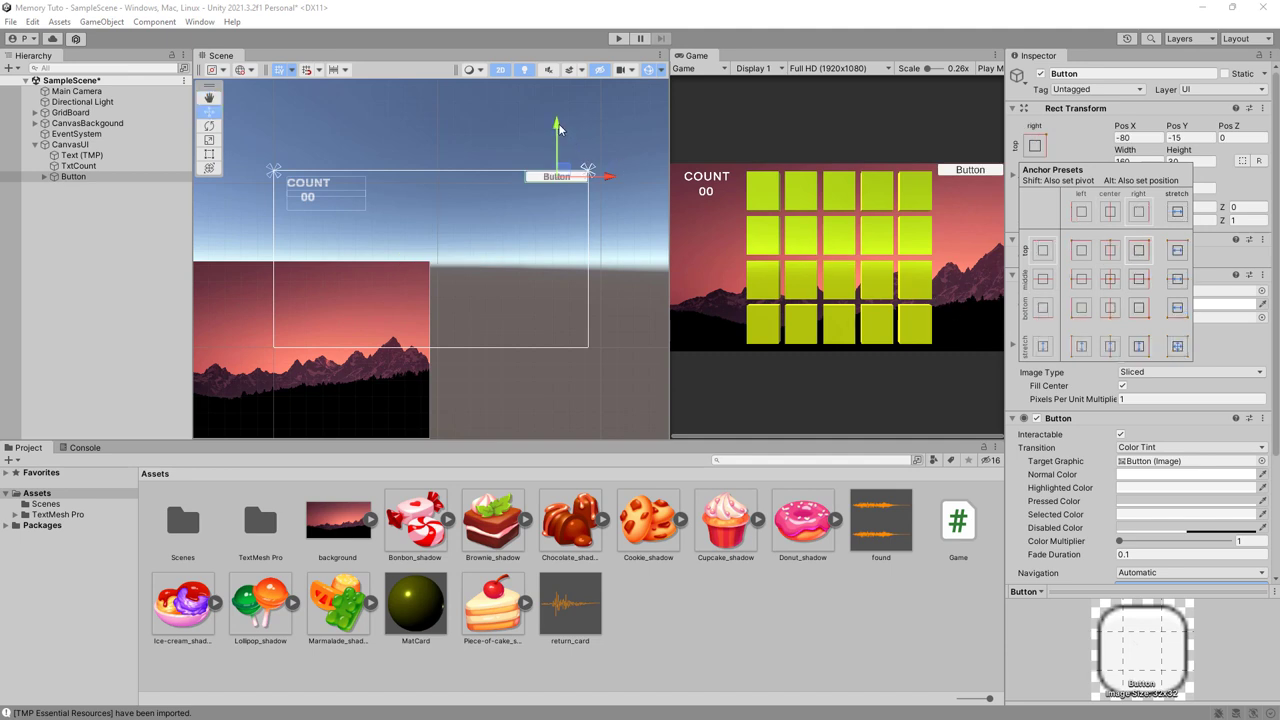
drag(559, 128, 559, 138)
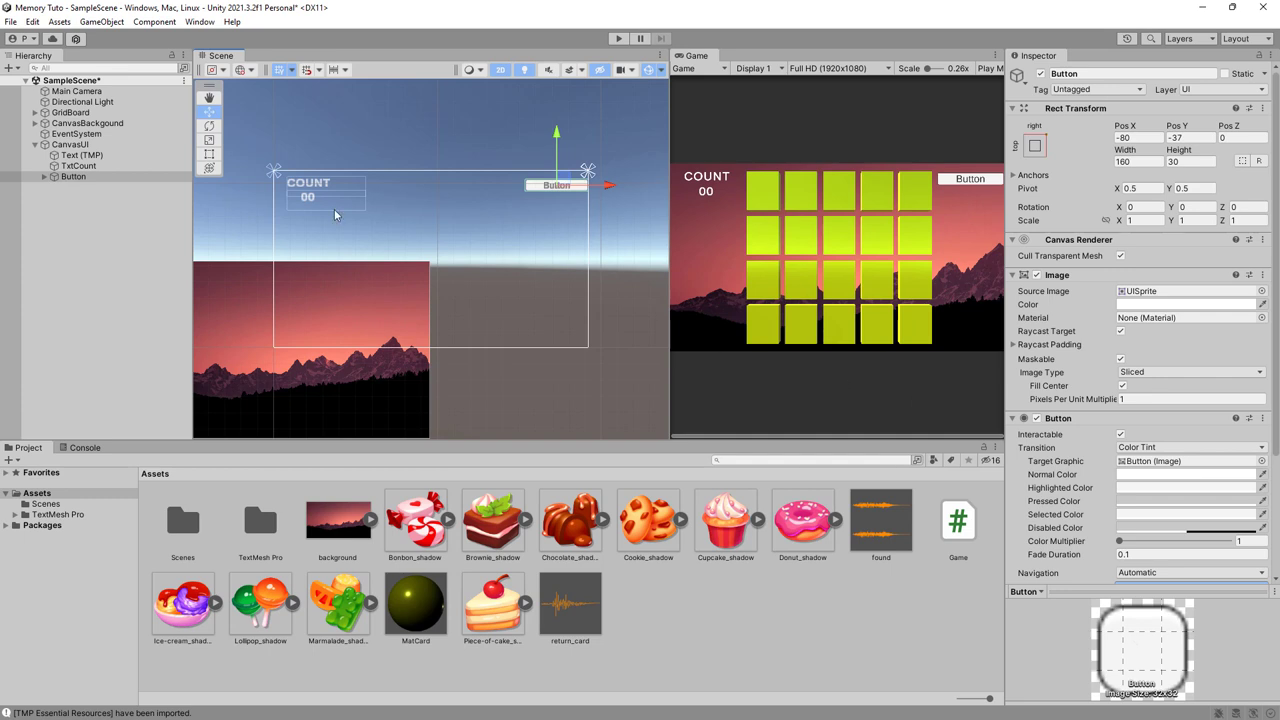
Change the button's label text to REPLAY
click(44, 177)
click(63, 187)
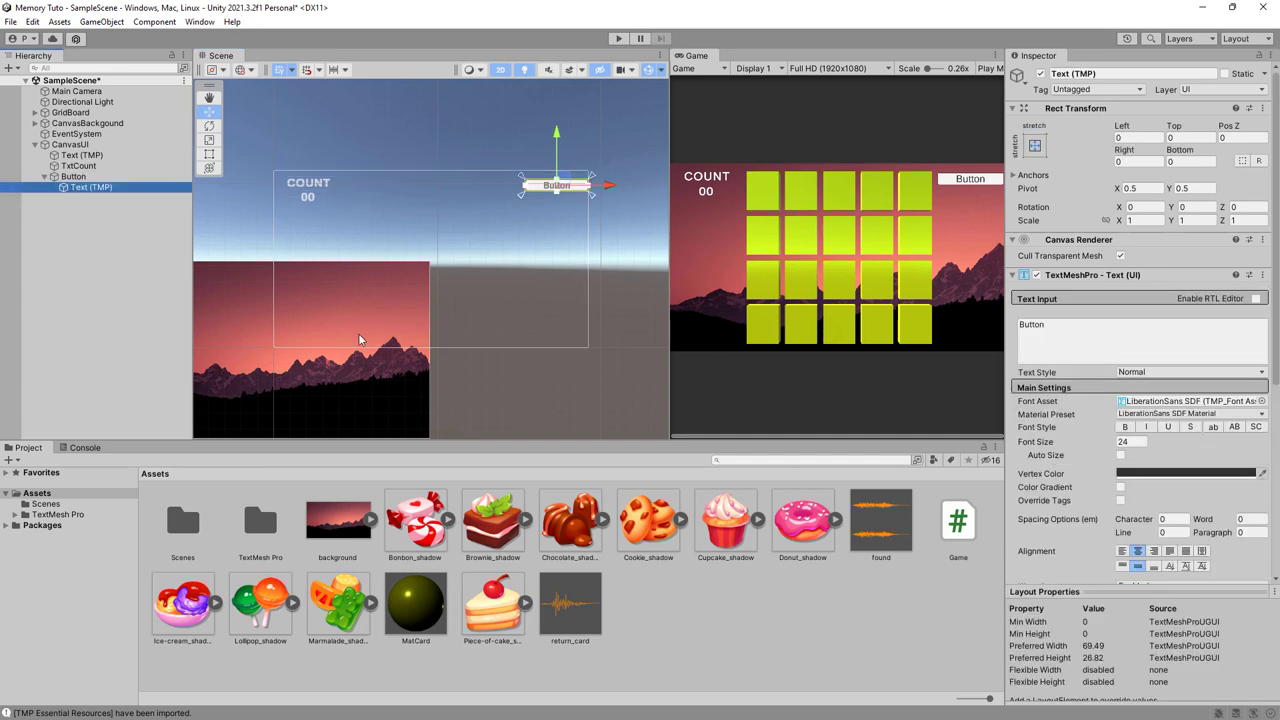
drag(1070, 356, 1008, 331)
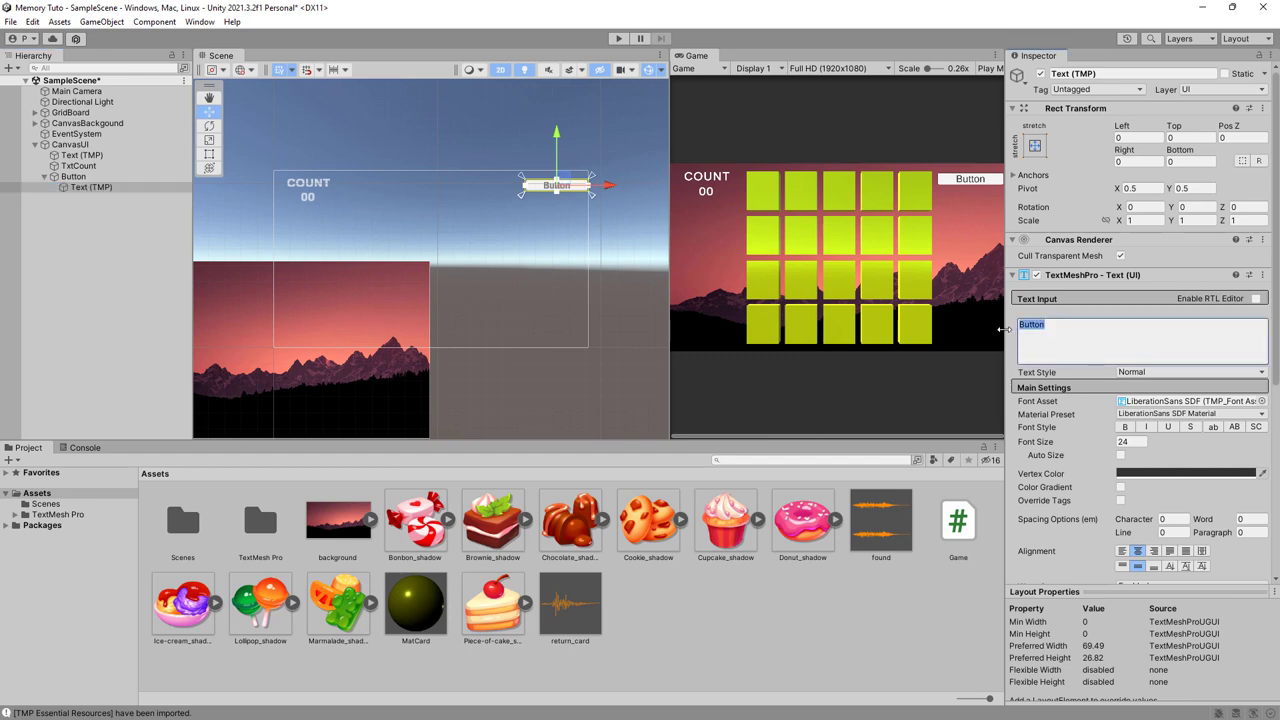
text(REPLAY)
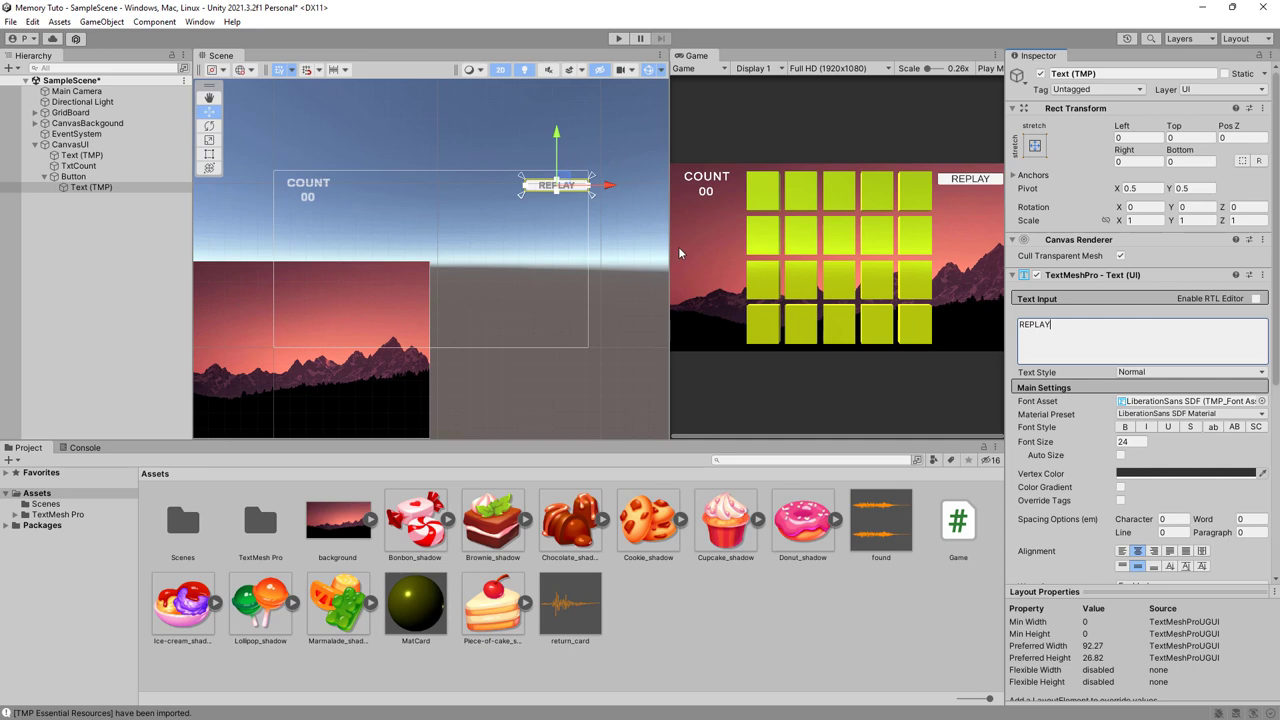
Narrow the REPLAY button to about 110 × 41 with the Rect Tool
scroll(520, 270, up, 2)
scroll(515, 268, up, 3)
scroll(510, 263, up, 5)
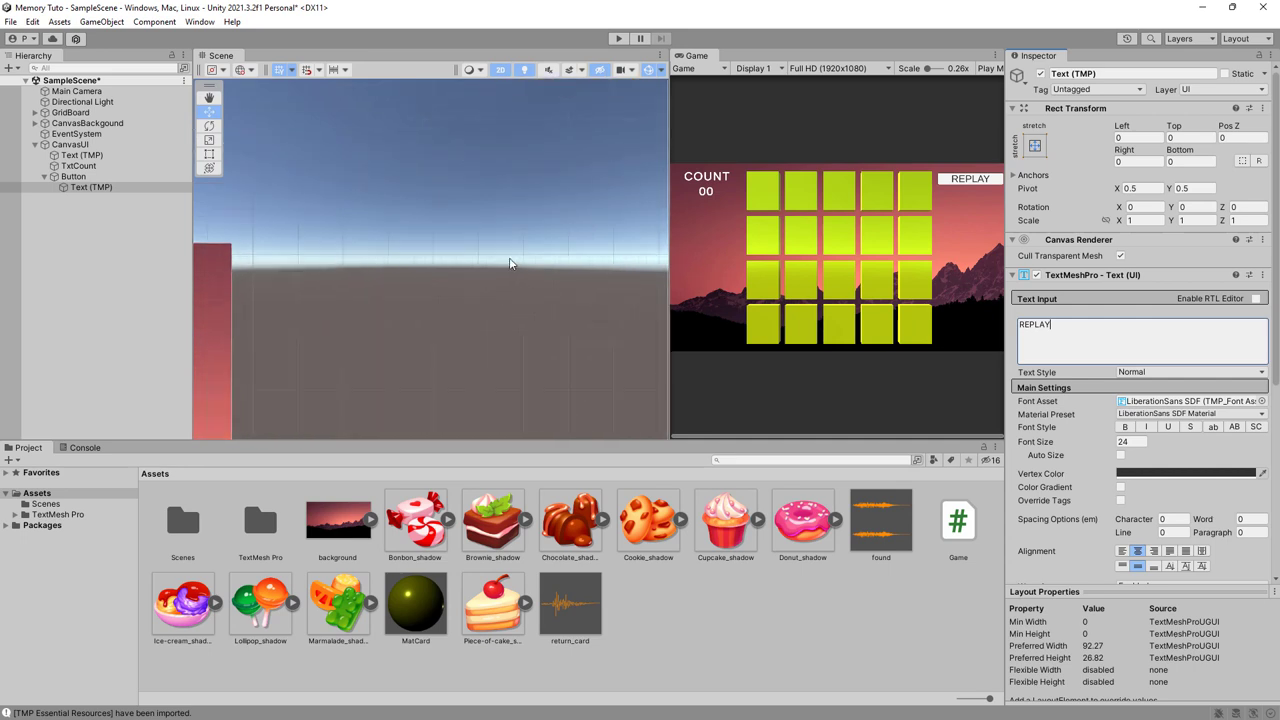
key(f)
middle_drag(510, 263, 457, 391)
scroll(484, 327, up, 2)
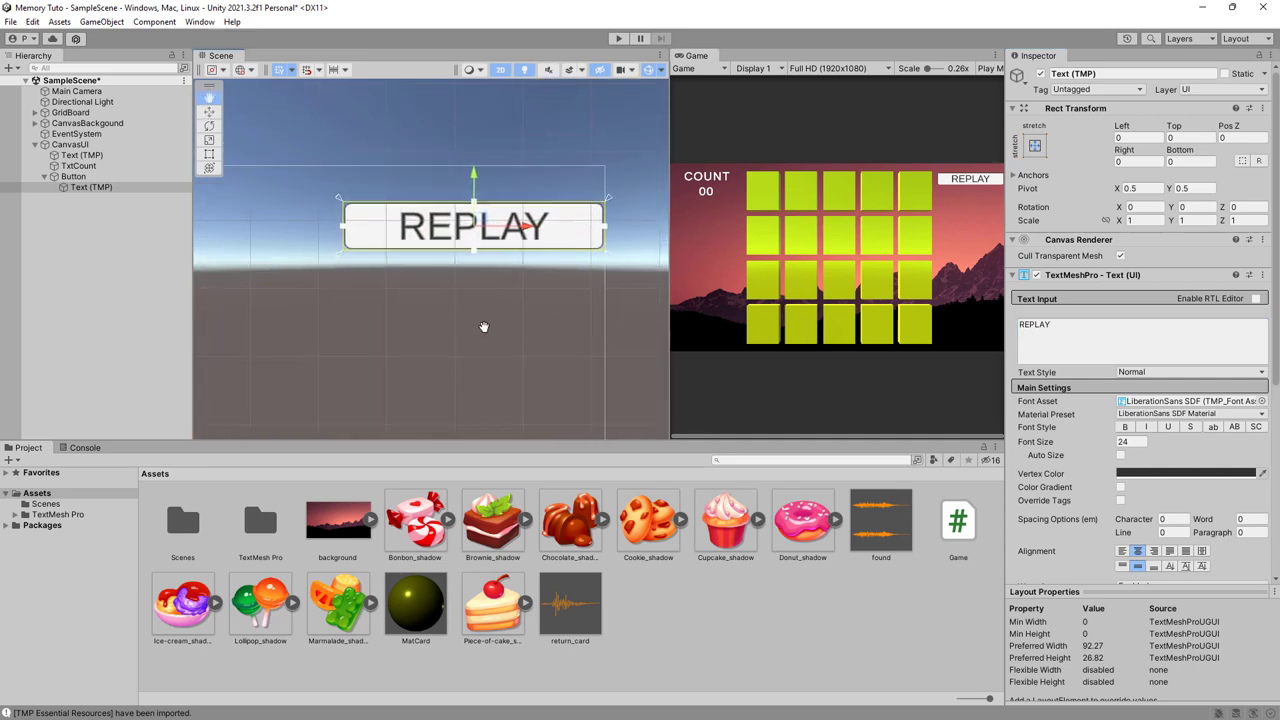
middle_drag(484, 327, 486, 355)
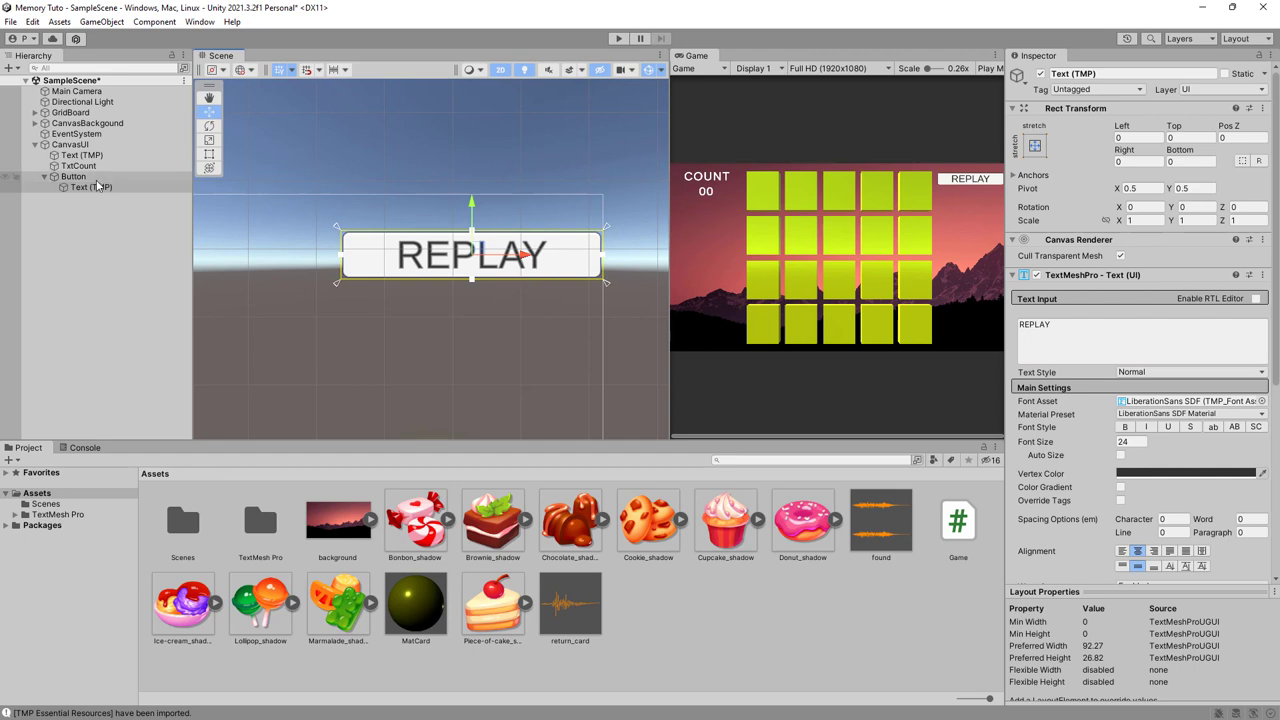
click(80, 177)
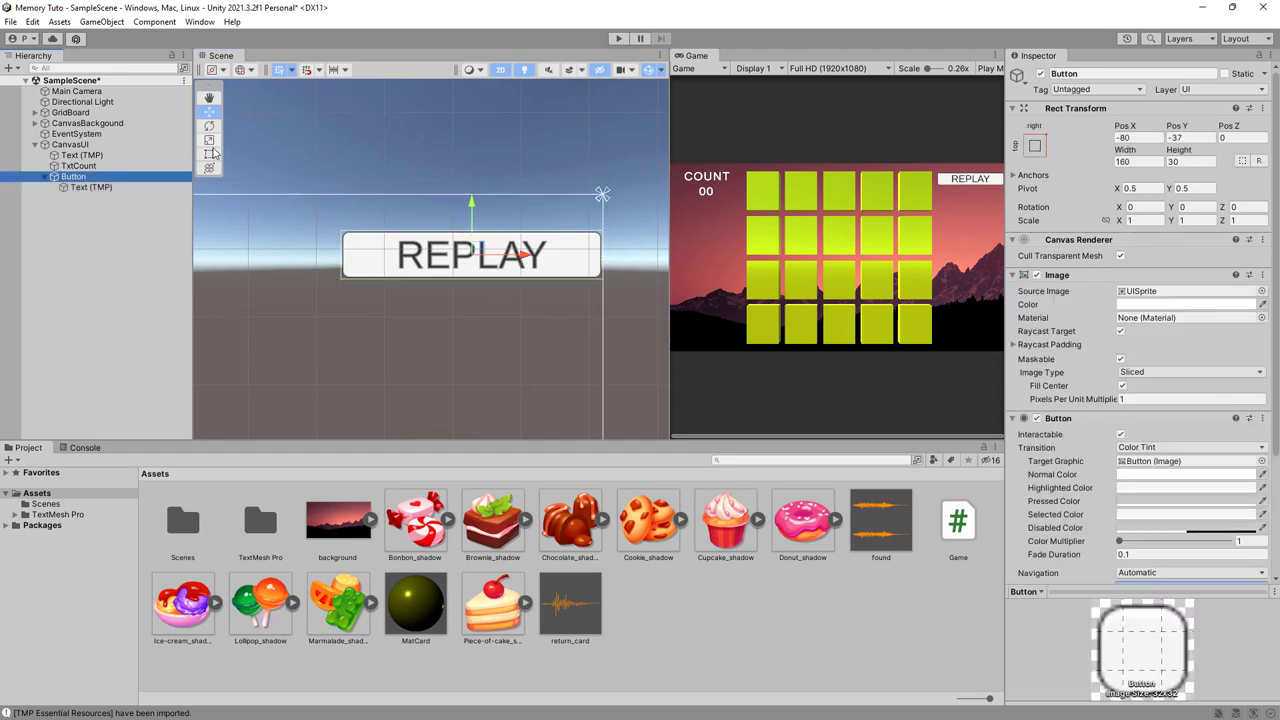
click(210, 153)
mouse_move(603, 281)
mouse_down()
mouse_move(540, 279)
mouse_move(572, 322)
mouse_move(522, 297)
mouse_up()
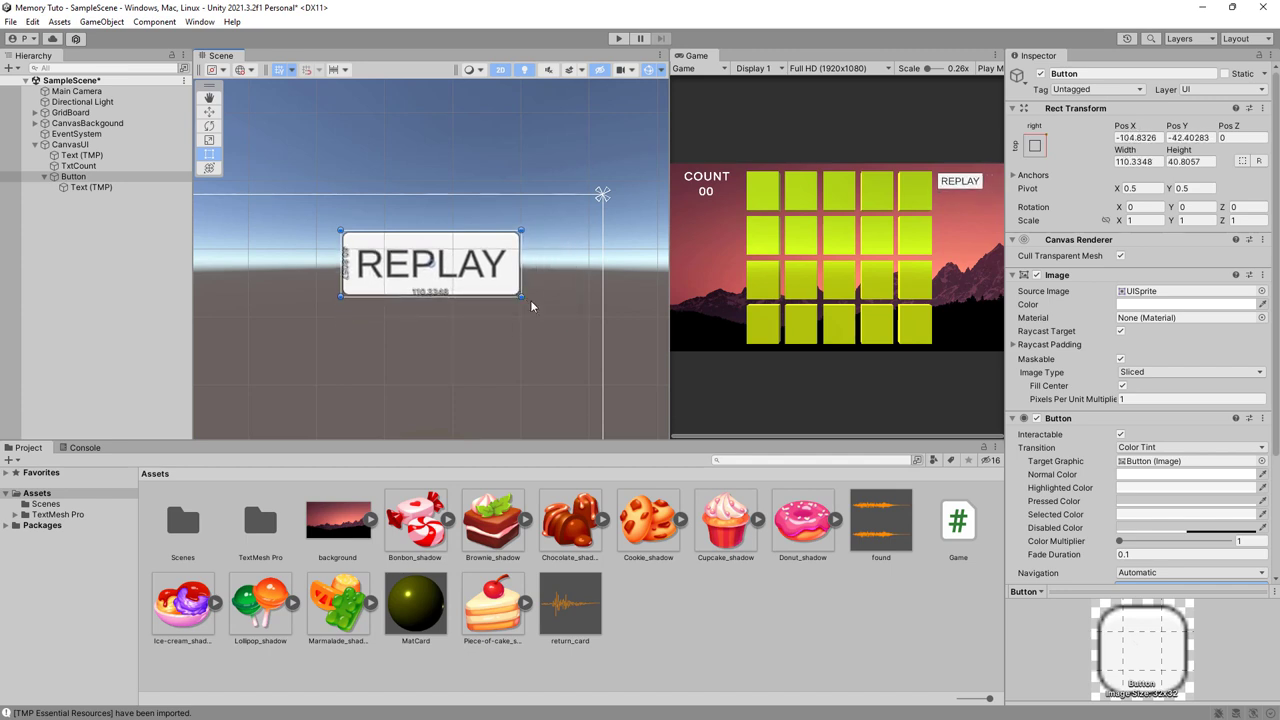
click(90, 187)
Make the REPLAY label text white
click(1169, 472)
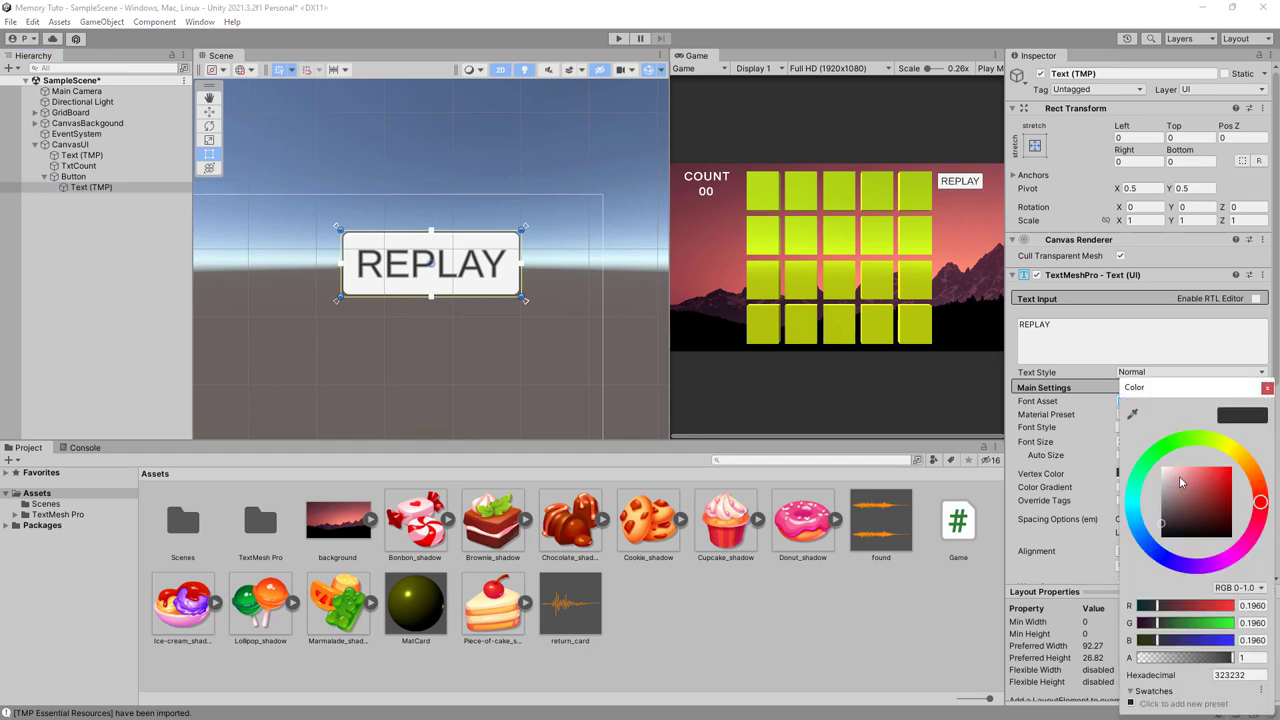
drag(1182, 490, 1156, 453)
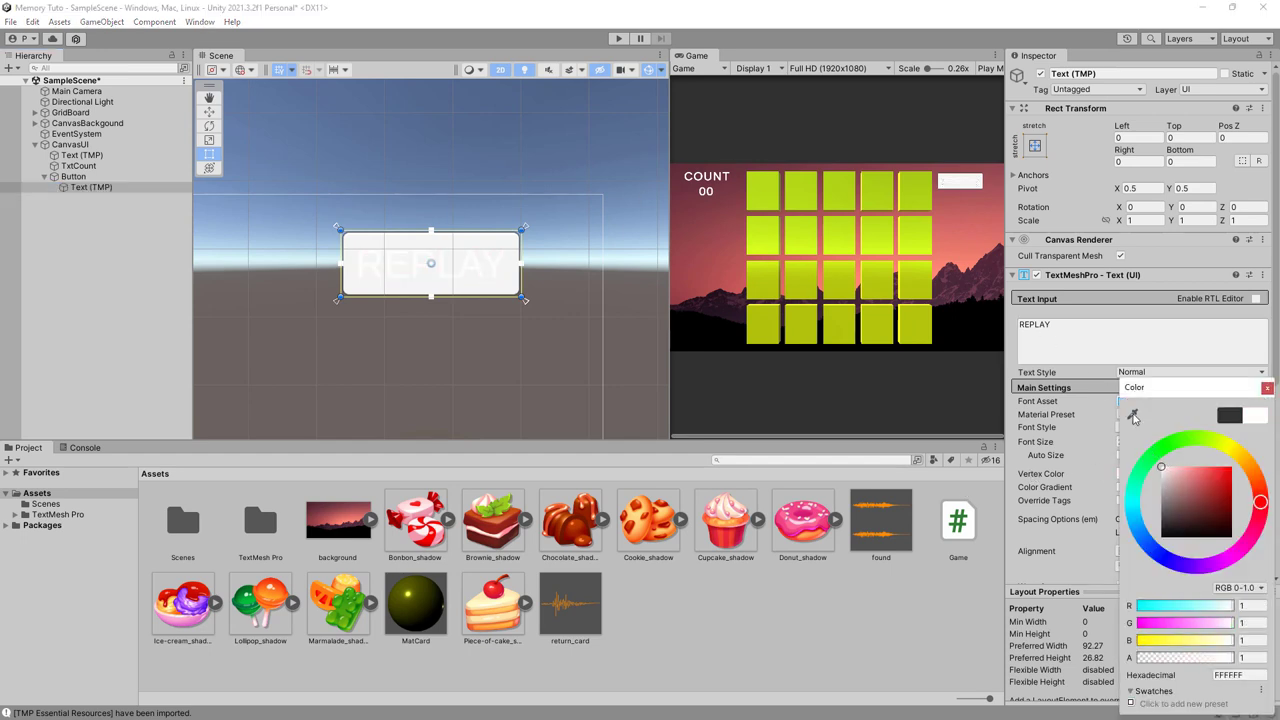
click(1090, 403)
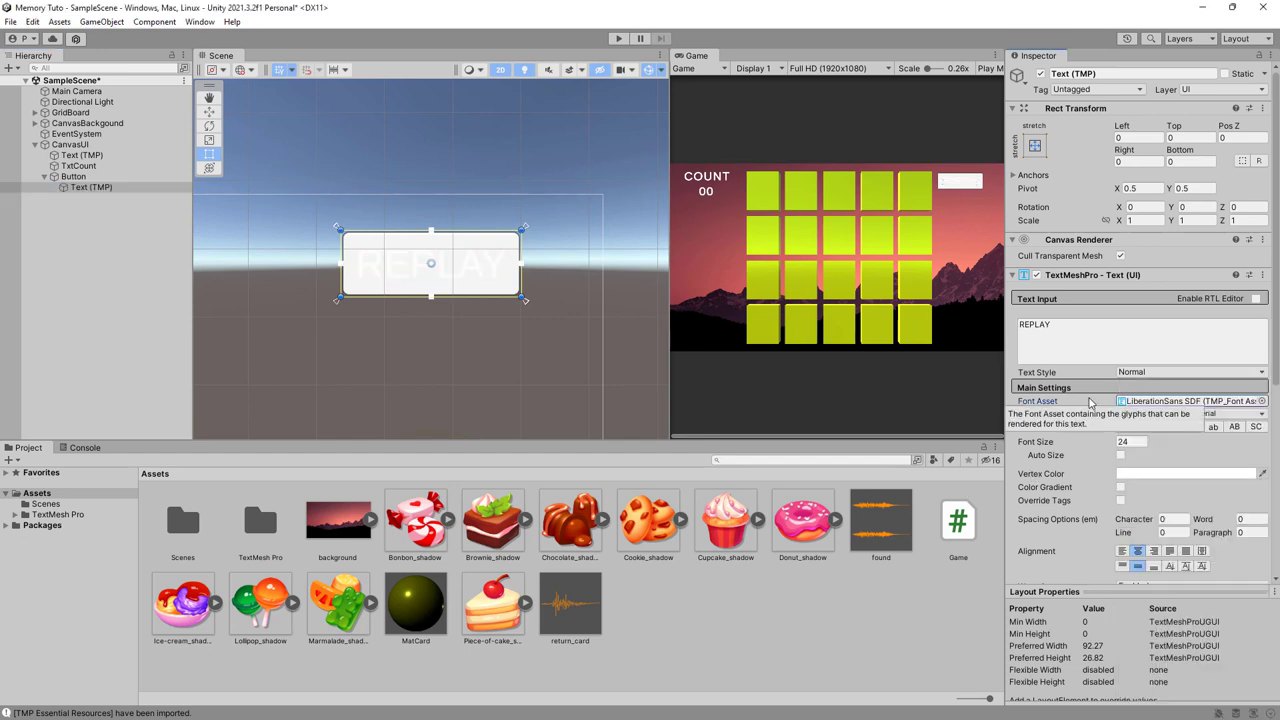
Set the button's Normal Color to DE6F68 sampled from the Game view's red background
click(106, 180)
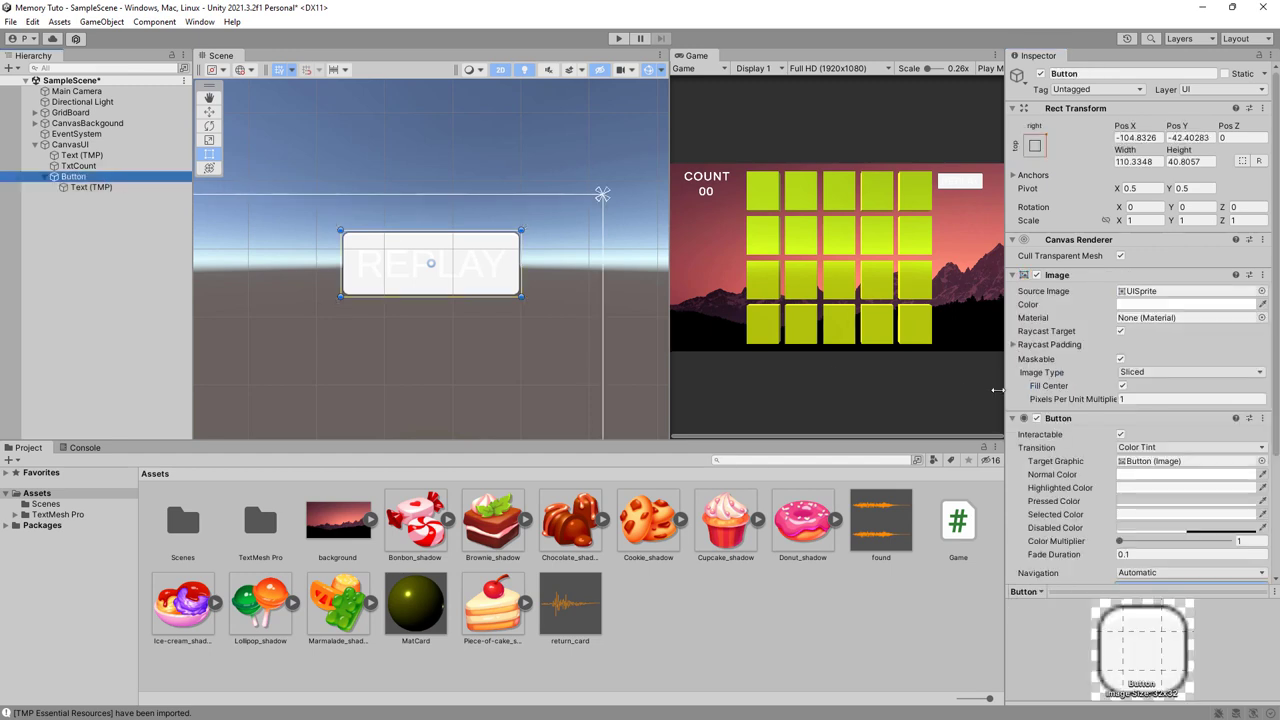
click(1137, 476)
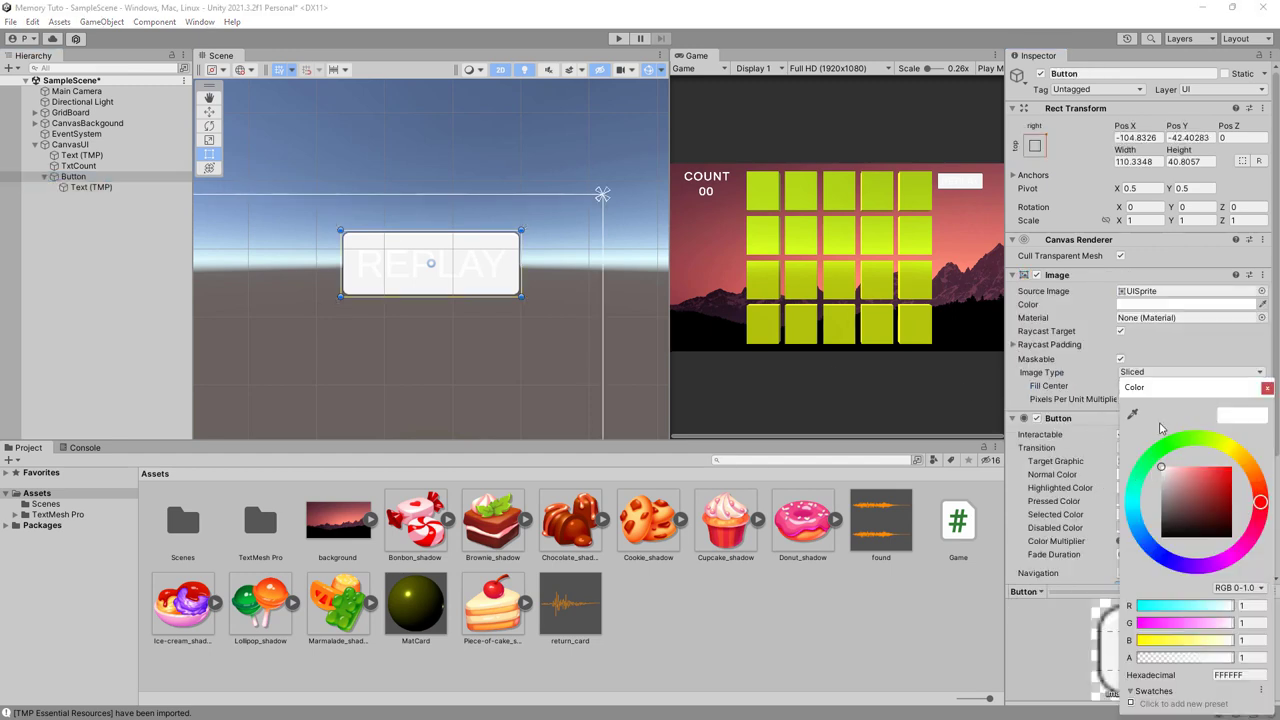
click(1132, 413)
click(957, 217)
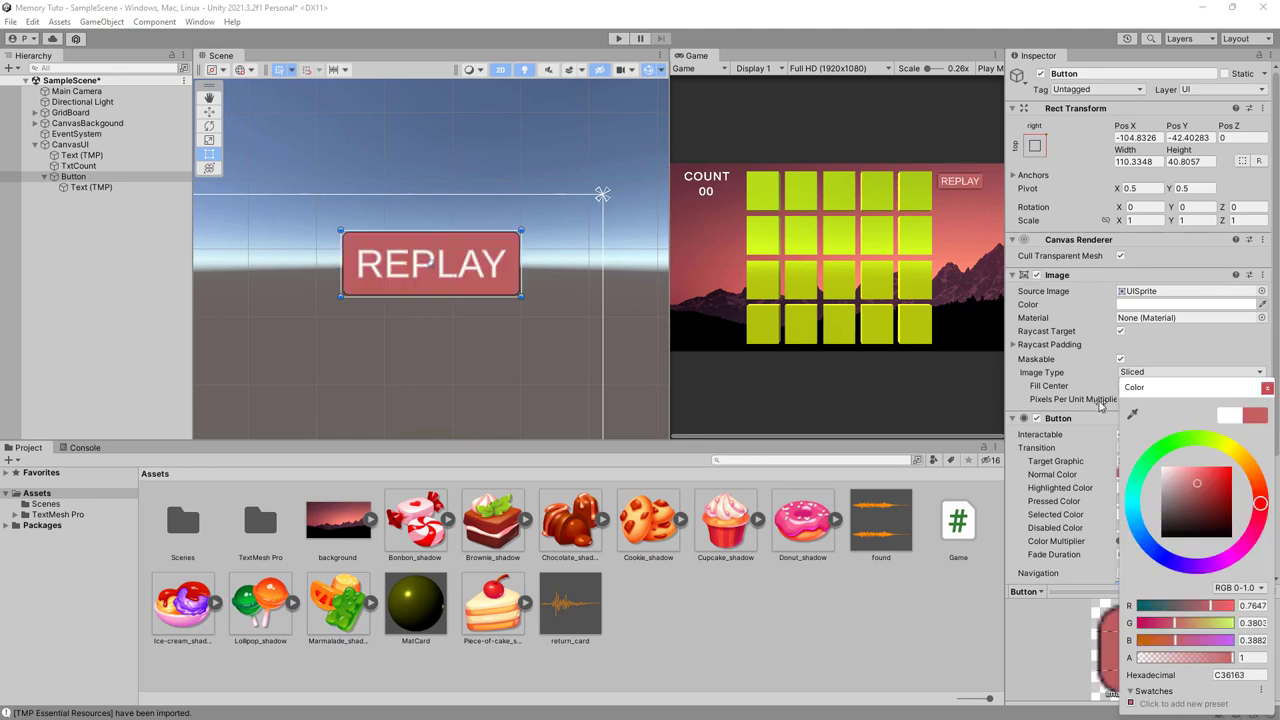
click(1132, 413)
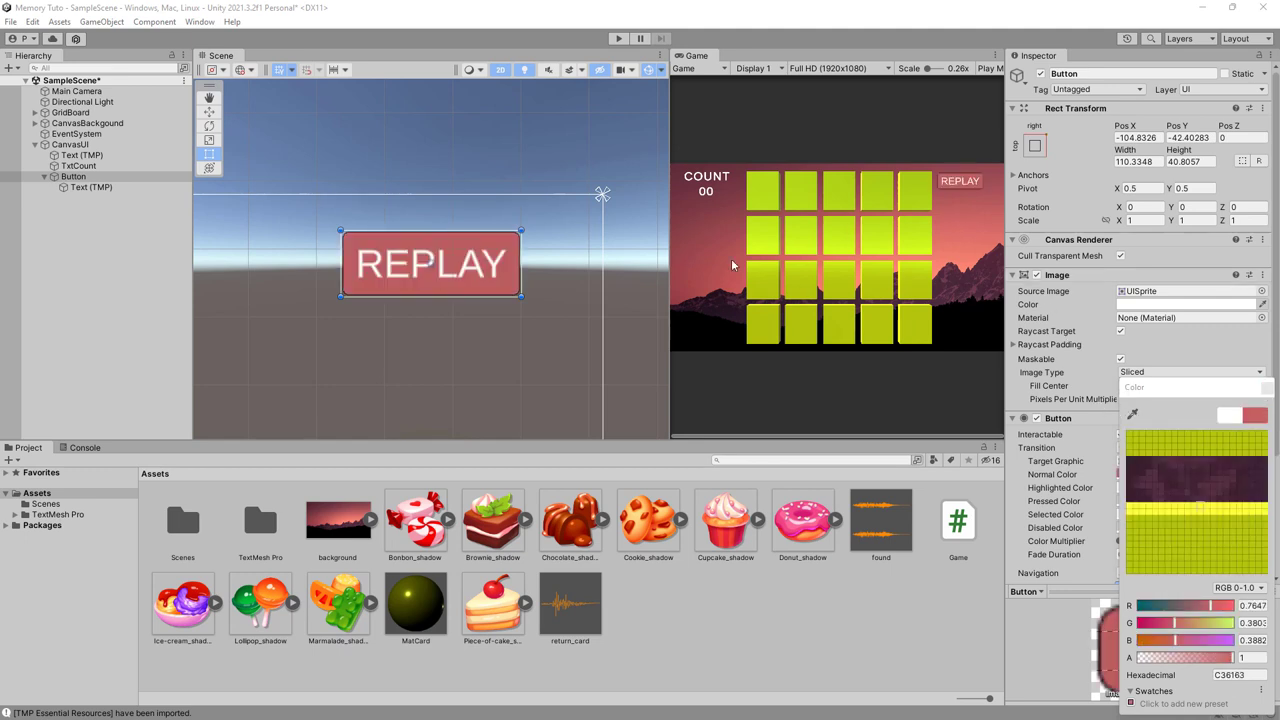
click(711, 247)
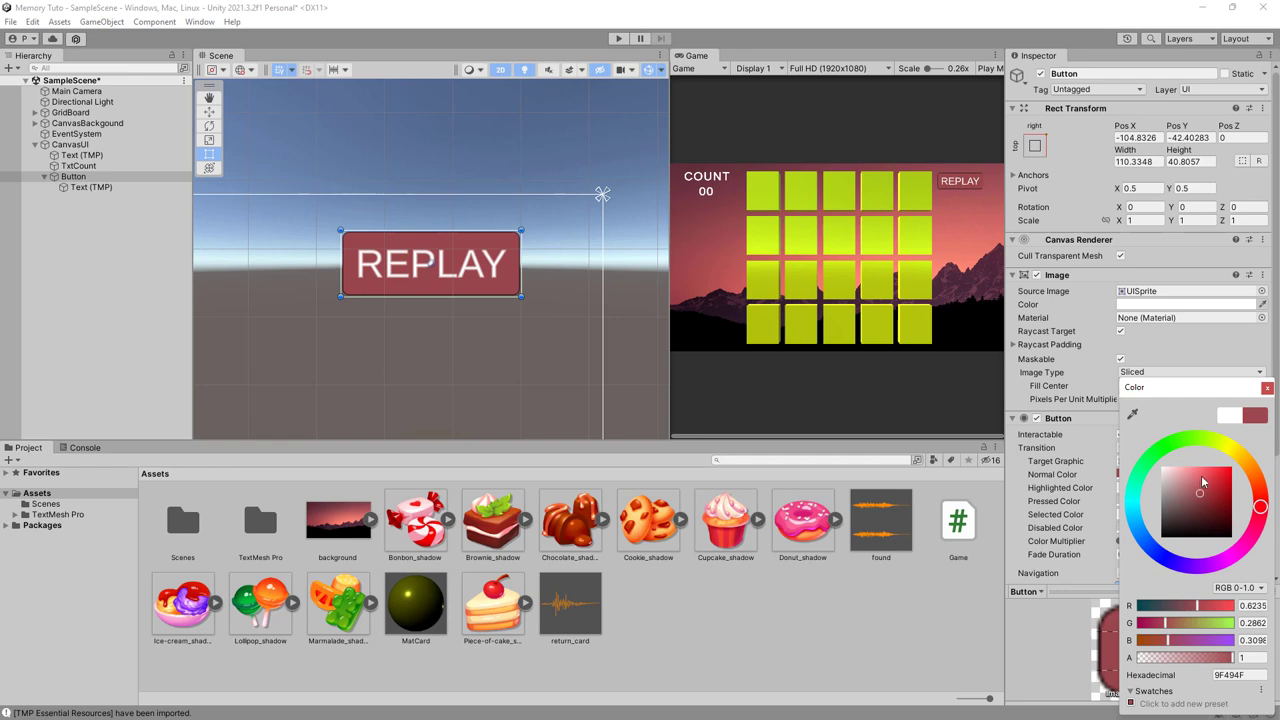
click(1132, 413)
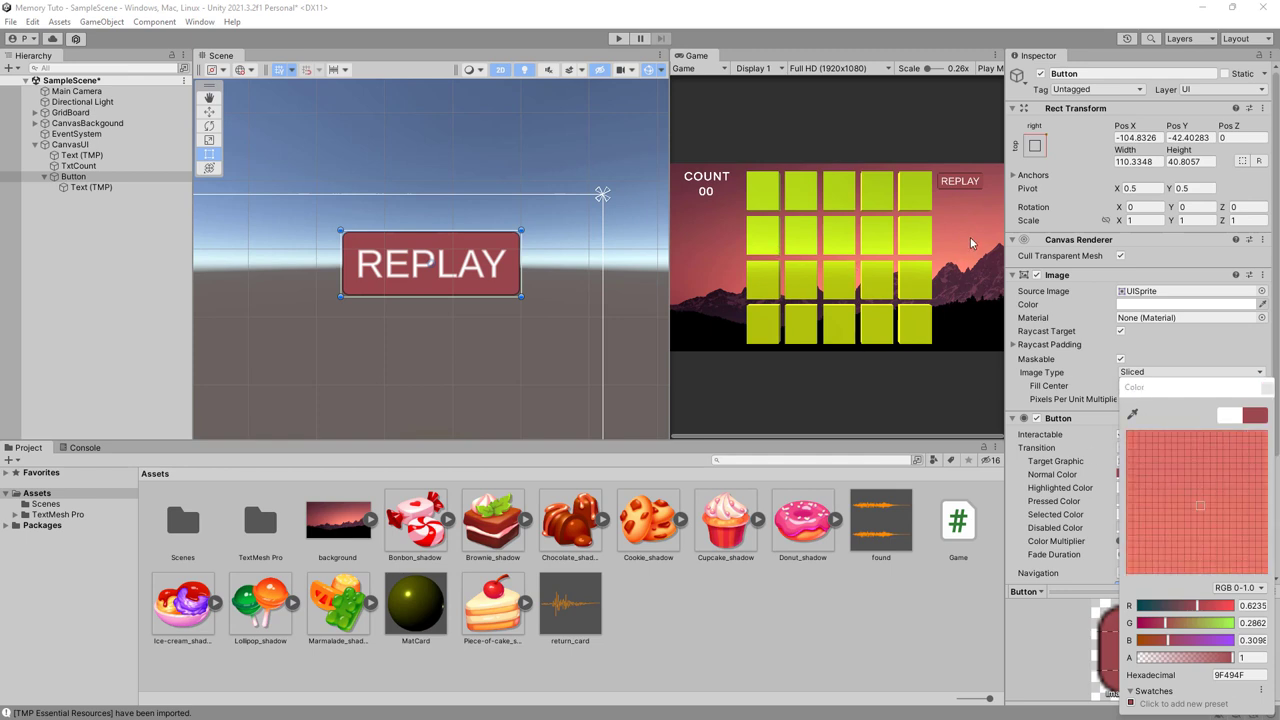
click(968, 242)
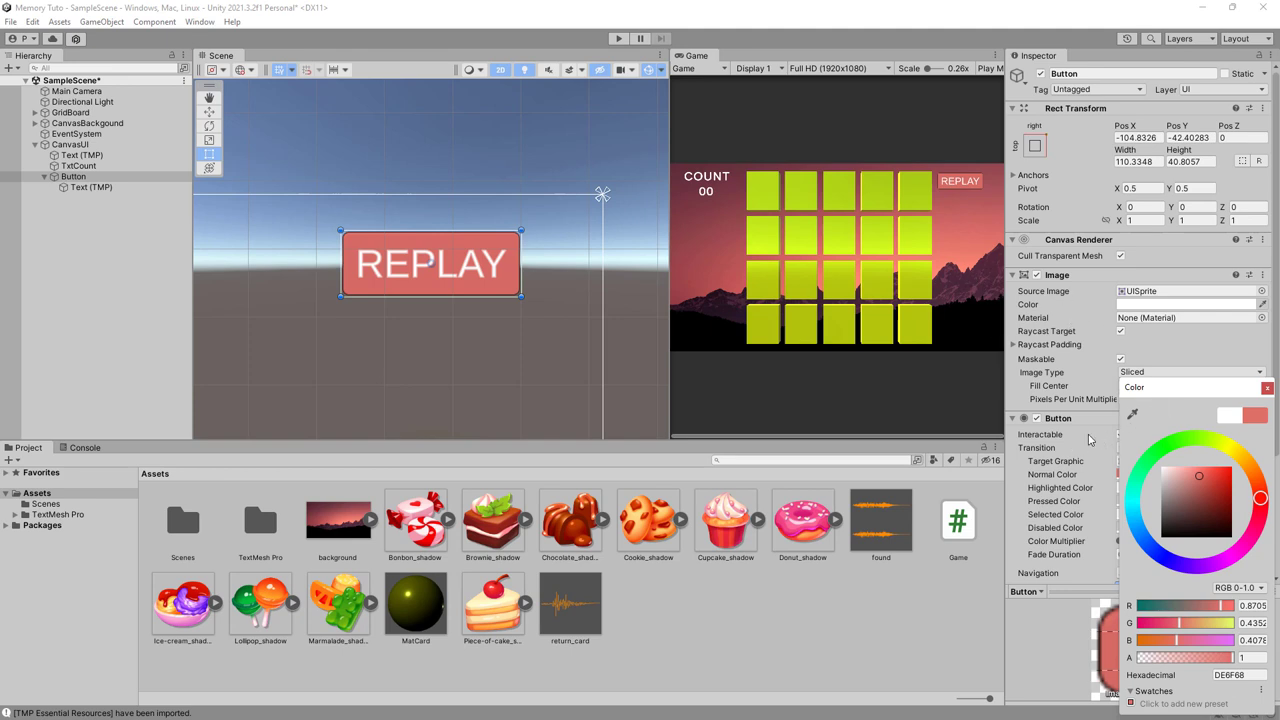
click(1267, 388)
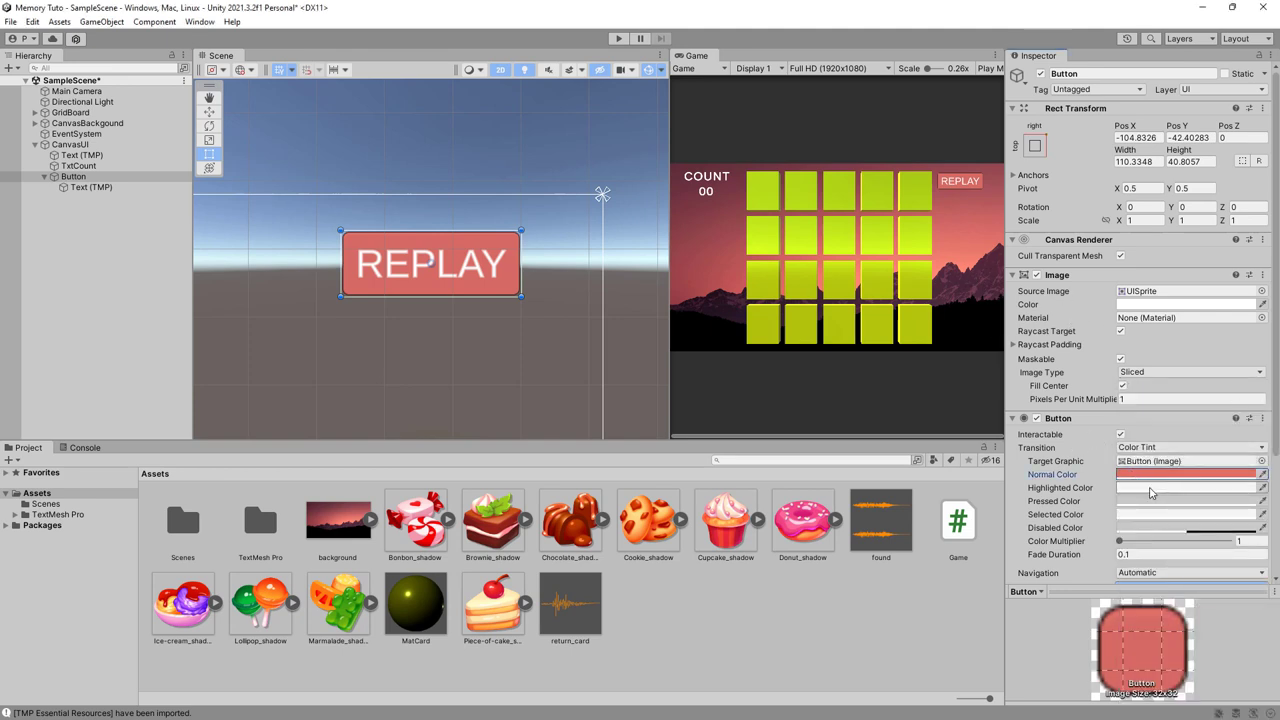
Sample reds from the Game view for Highlighted, Pressed and Selected (E7766B) colours
click(1155, 489)
click(1132, 414)
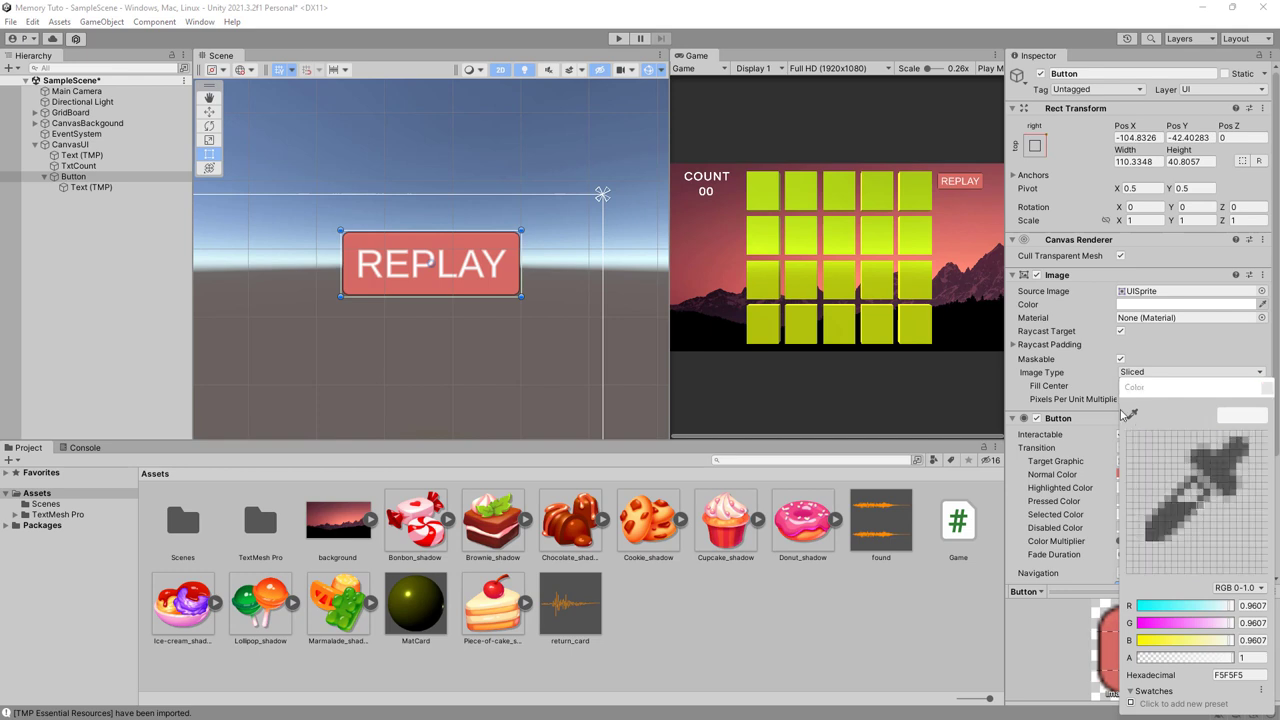
click(734, 250)
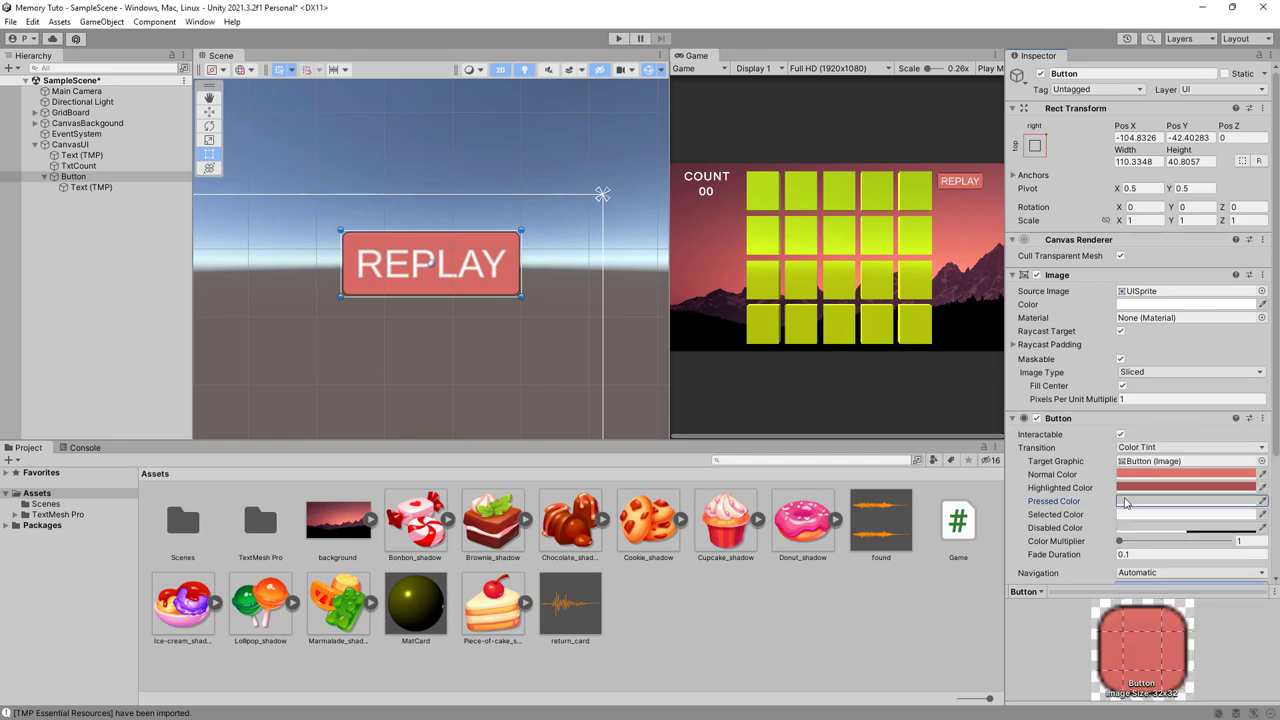
click(1240, 505)
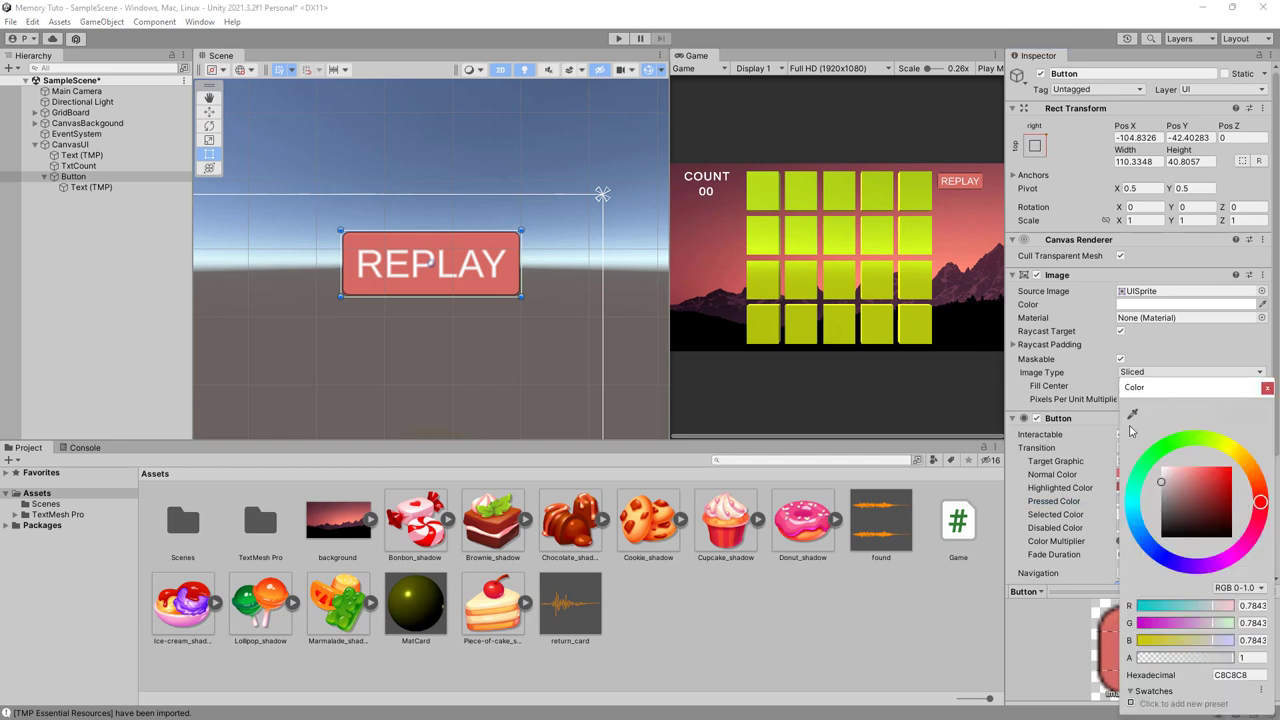
click(1132, 414)
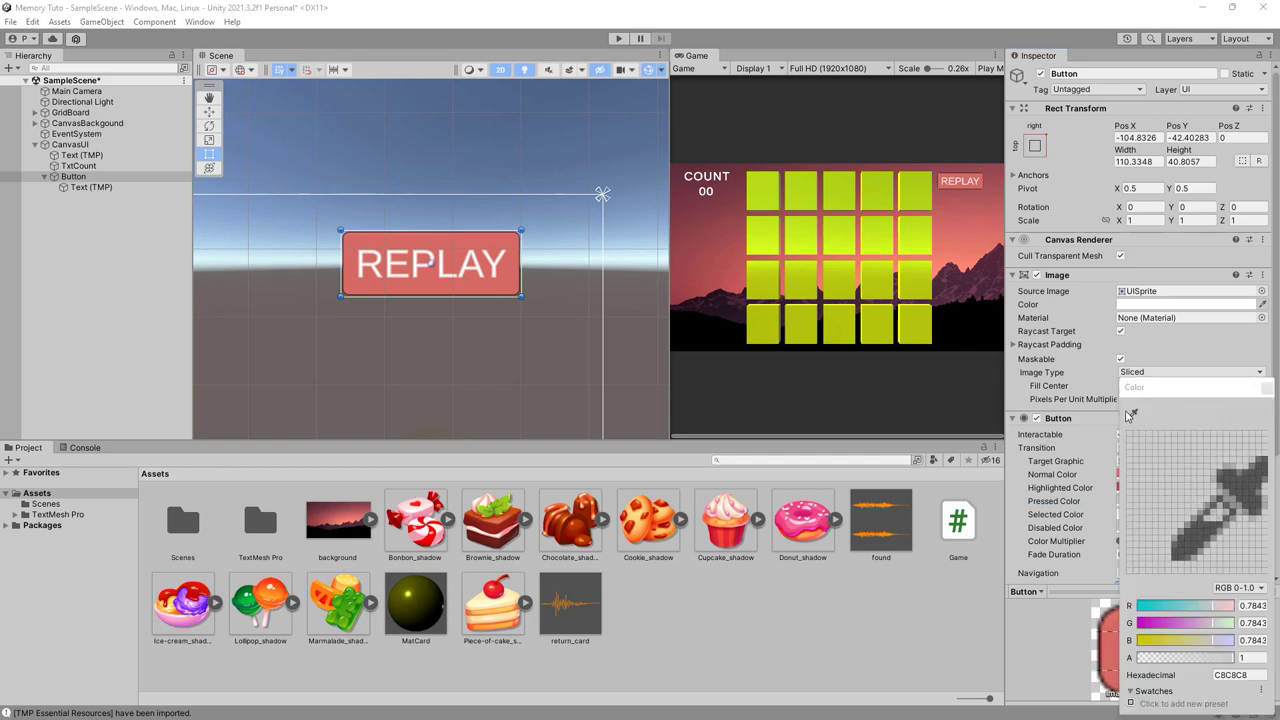
click(940, 202)
click(1267, 395)
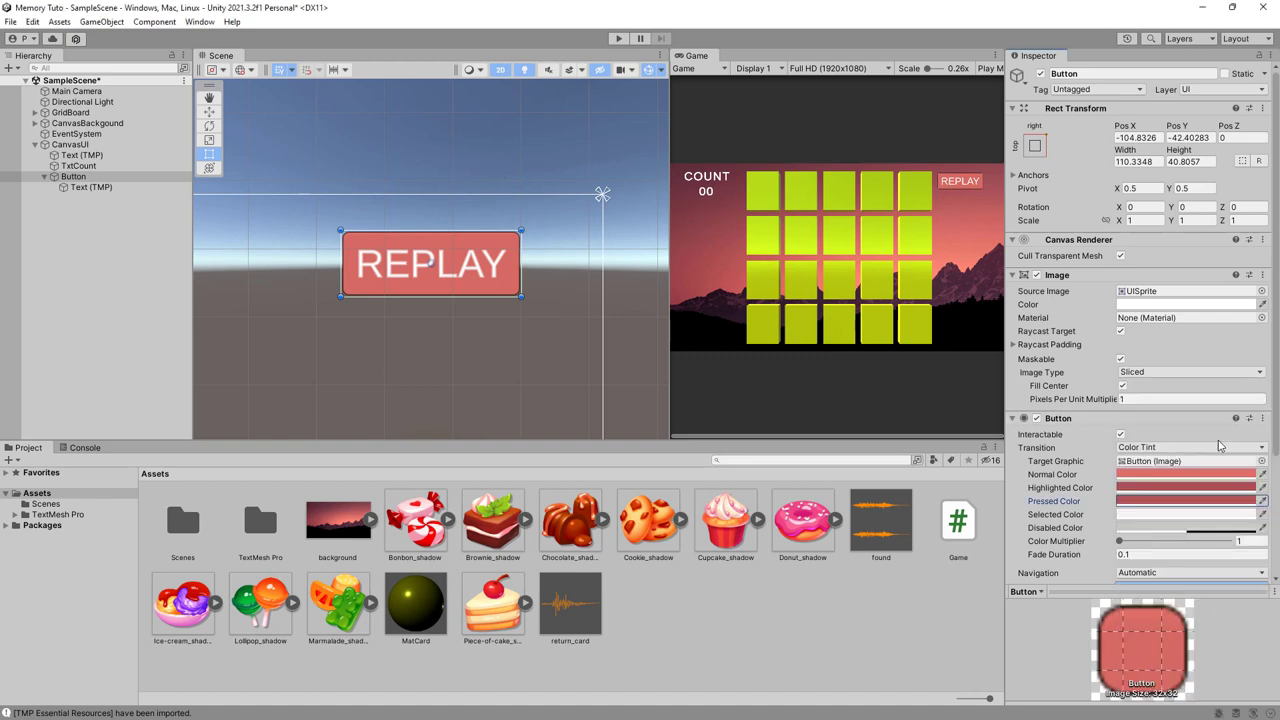
click(1158, 520)
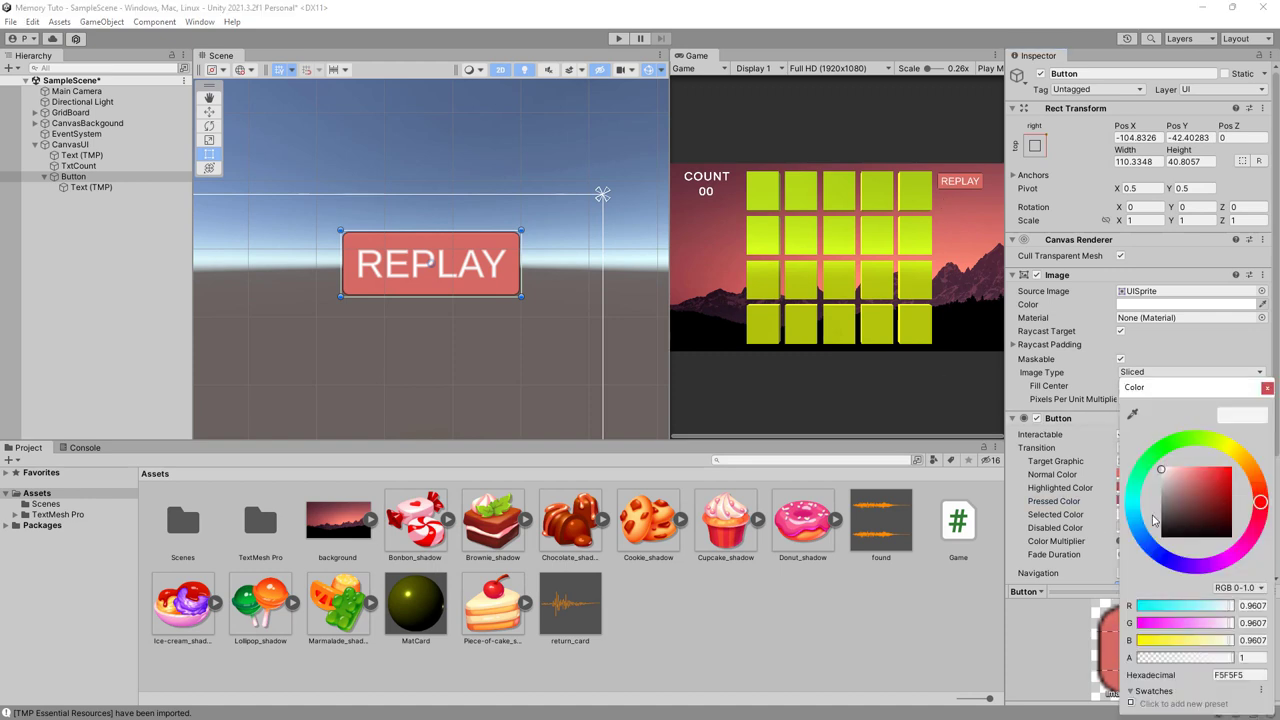
click(1132, 413)
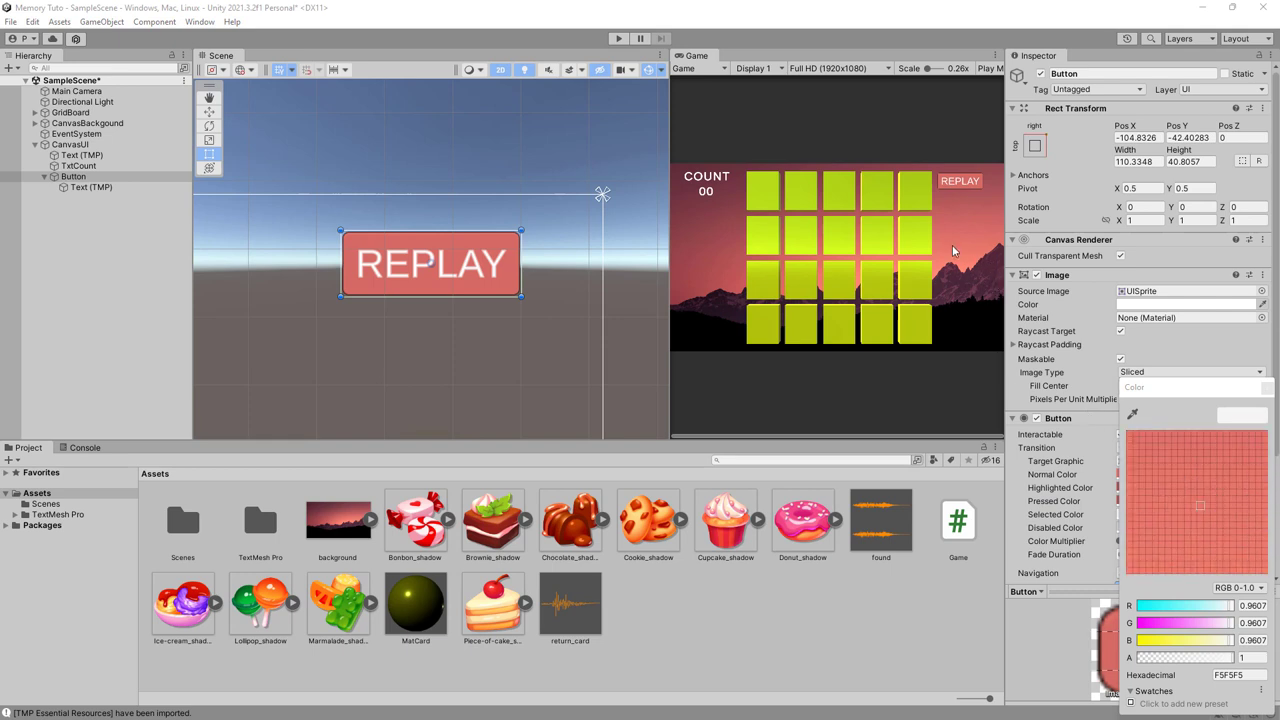
click(982, 252)
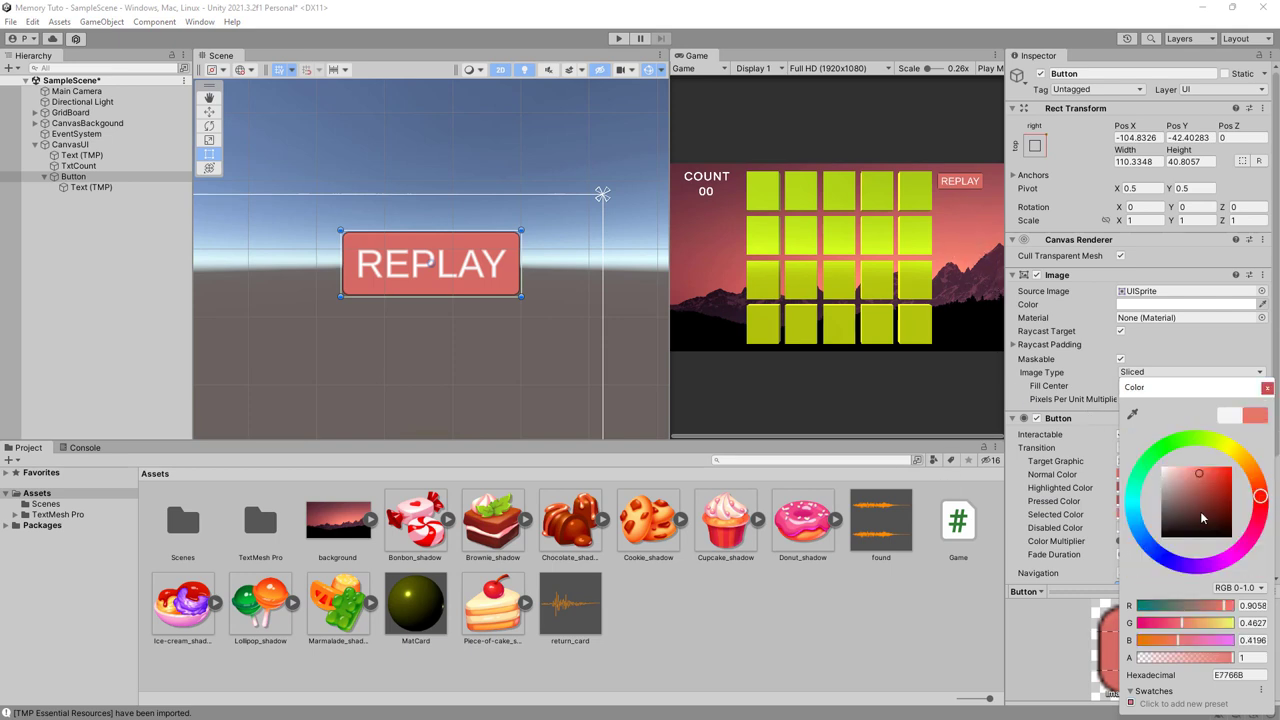
click(1266, 389)
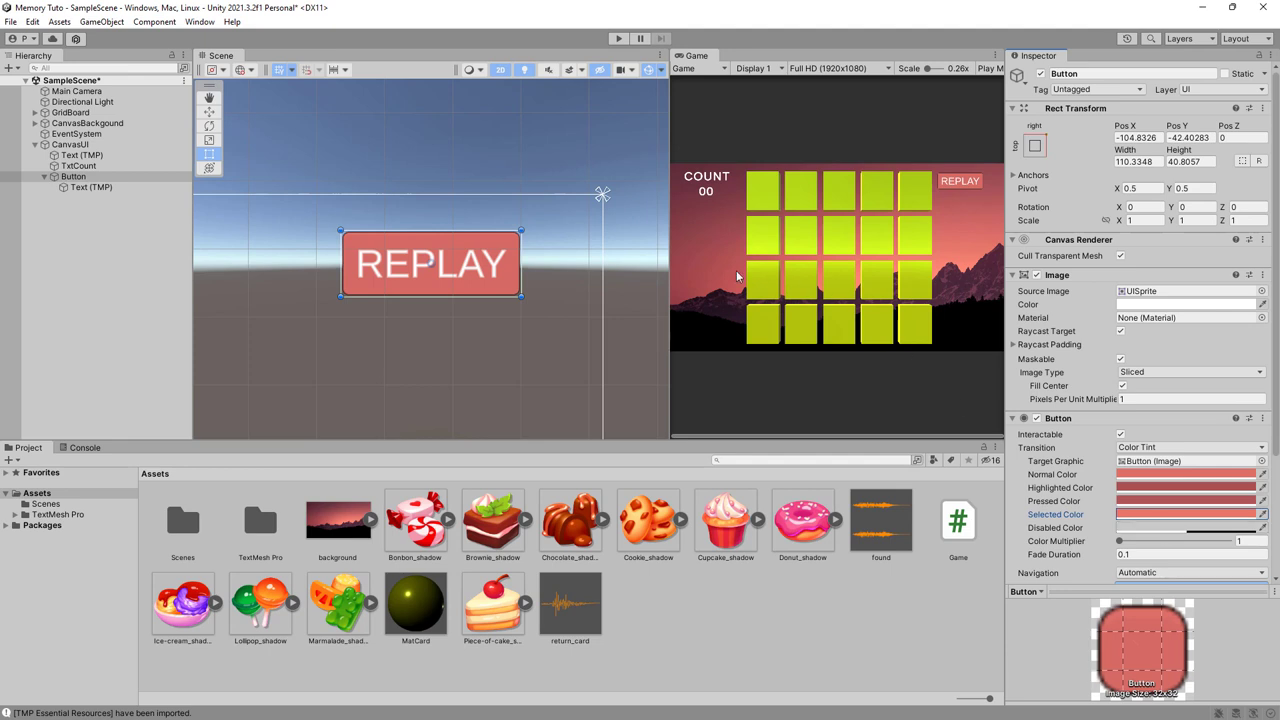
Nudge the REPLAY button right to Pos X -84.1, then test REPLAY in a maximized play run
click(209, 111)
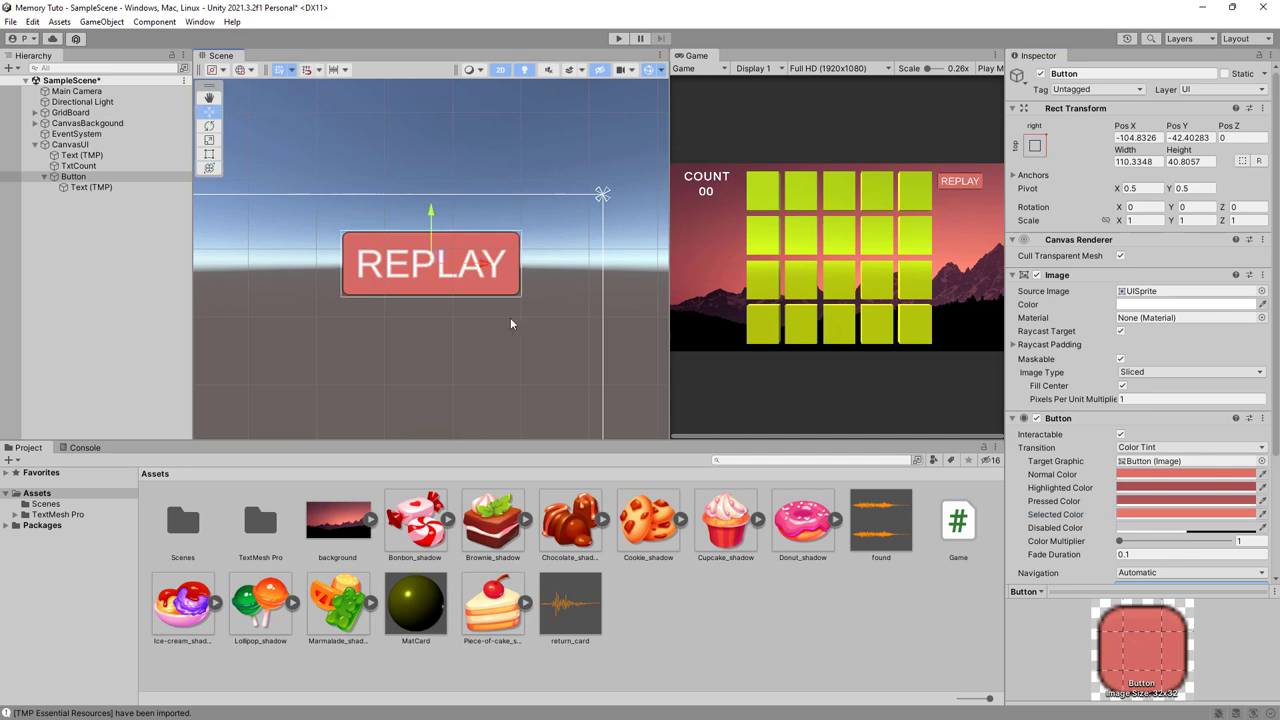
drag(483, 270, 519, 266)
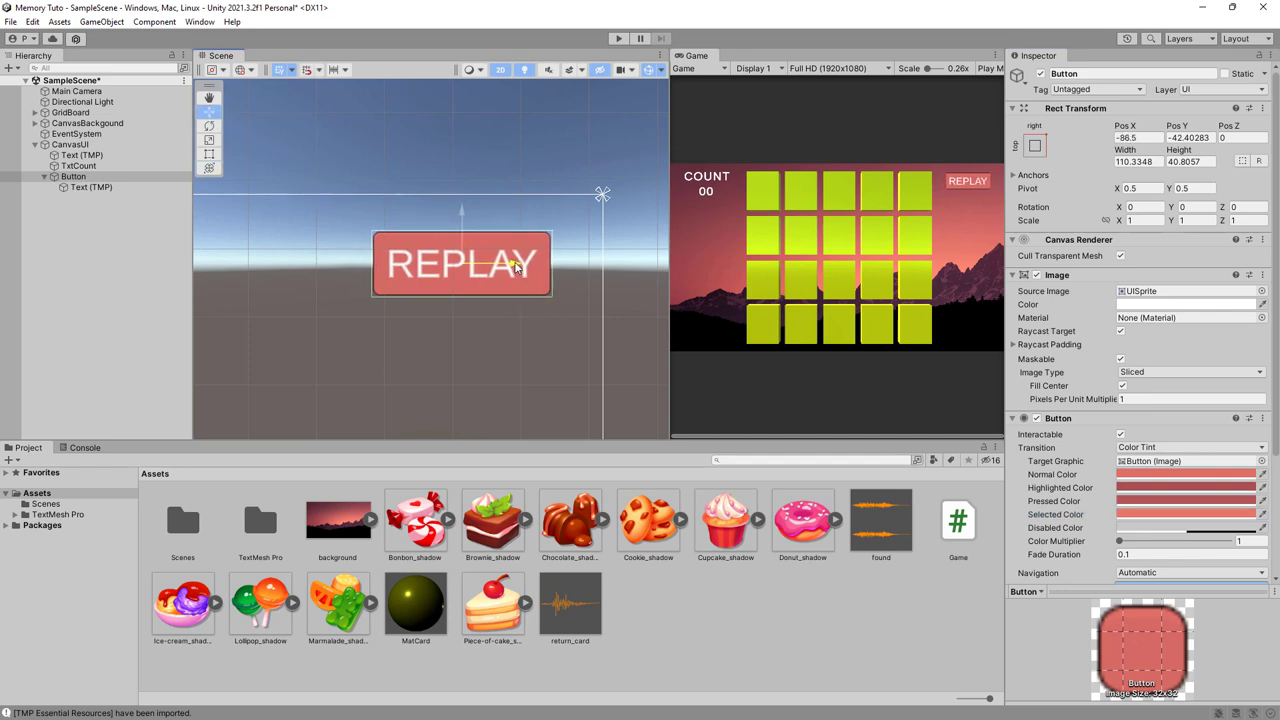
click(990, 68)
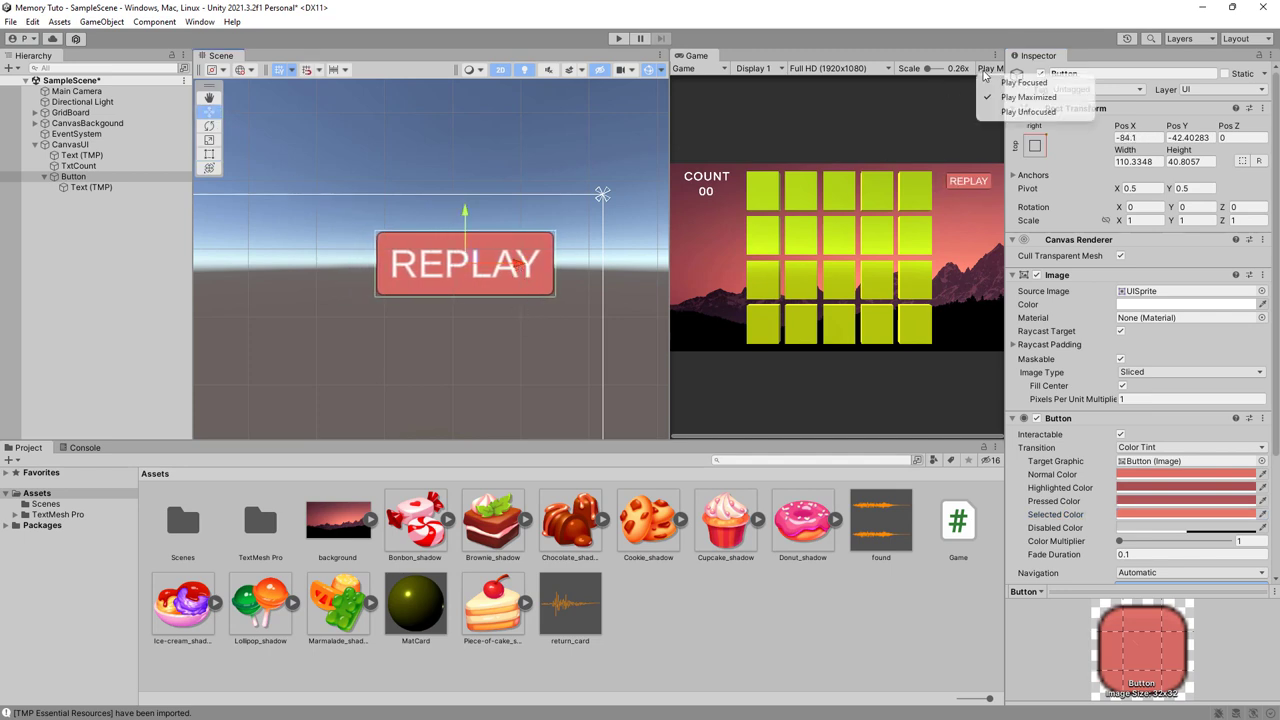
click(617, 40)
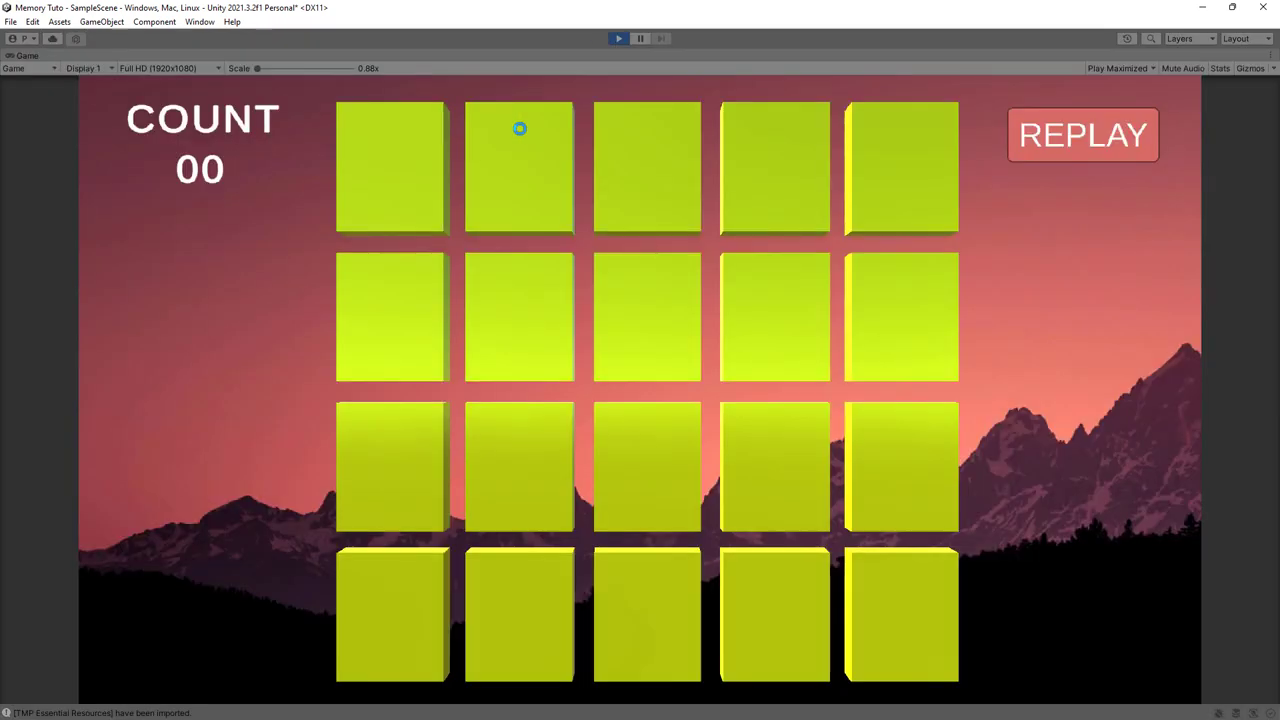
click(1073, 136)
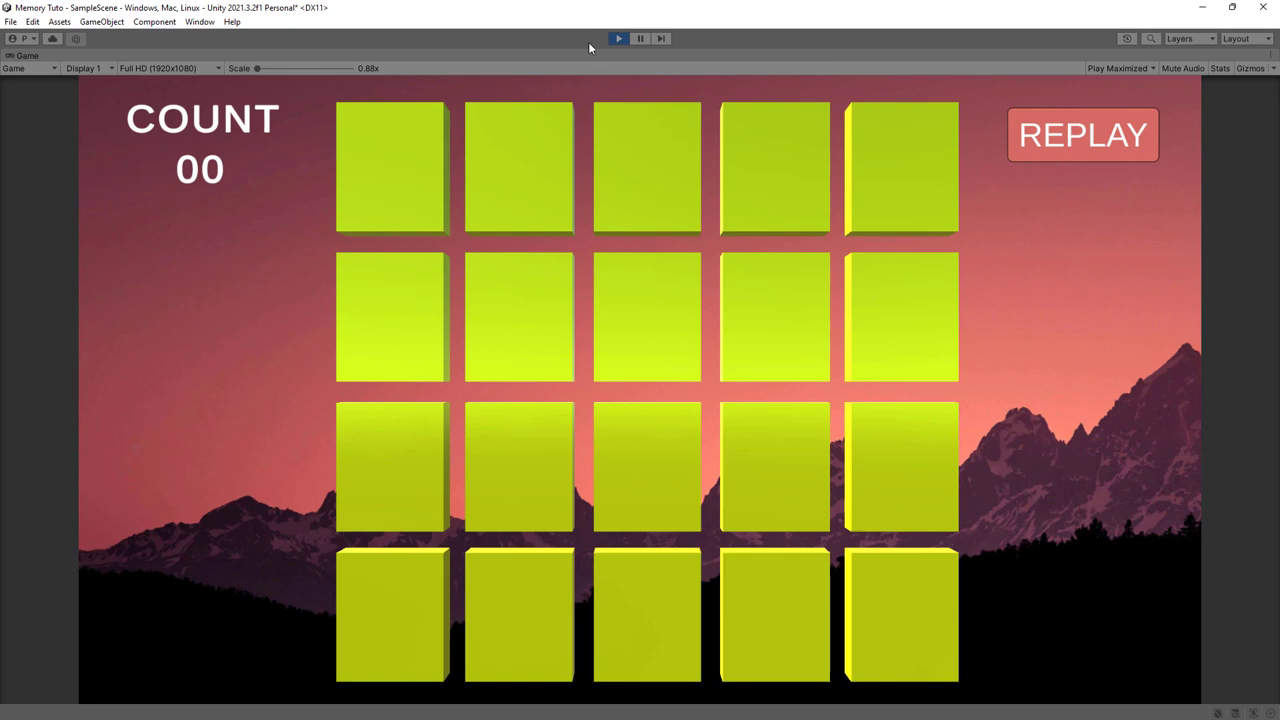
click(618, 39)
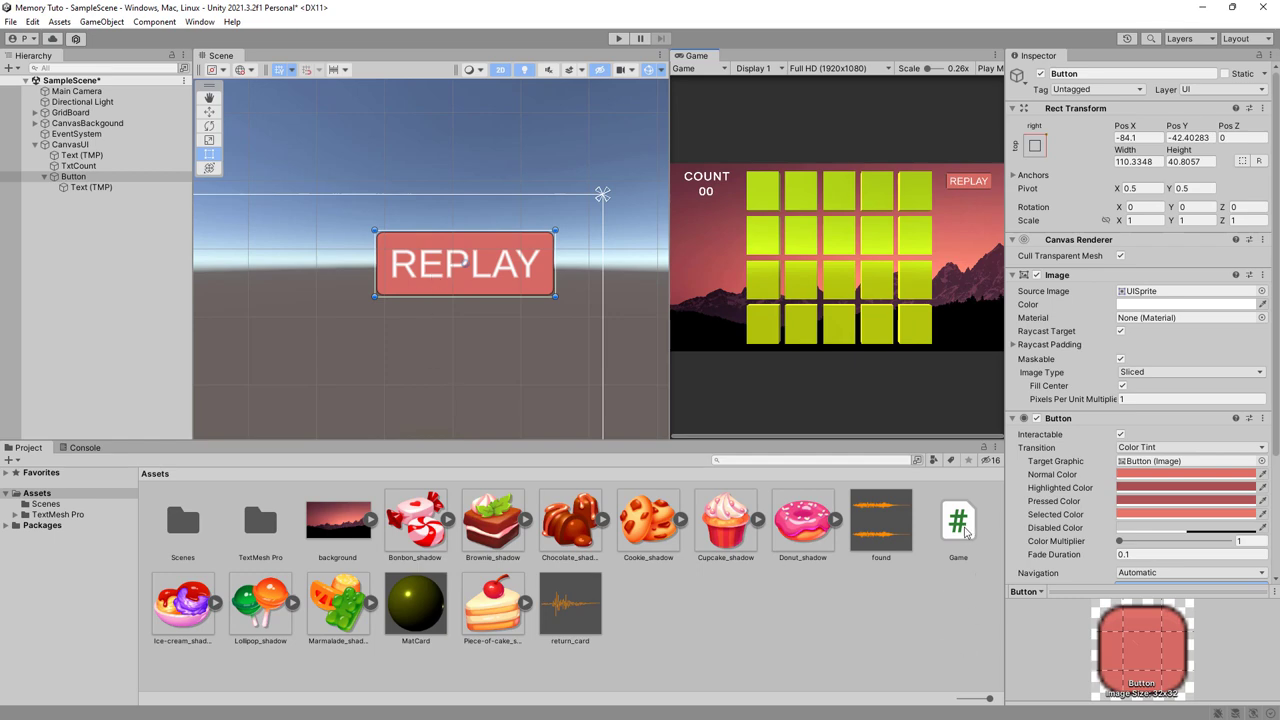
Open the Game script and add 'using TMPro;' and 'using UnityEngine.SceneManagement;' imports
double_click(958, 525)
scroll(813, 465, up, 7)
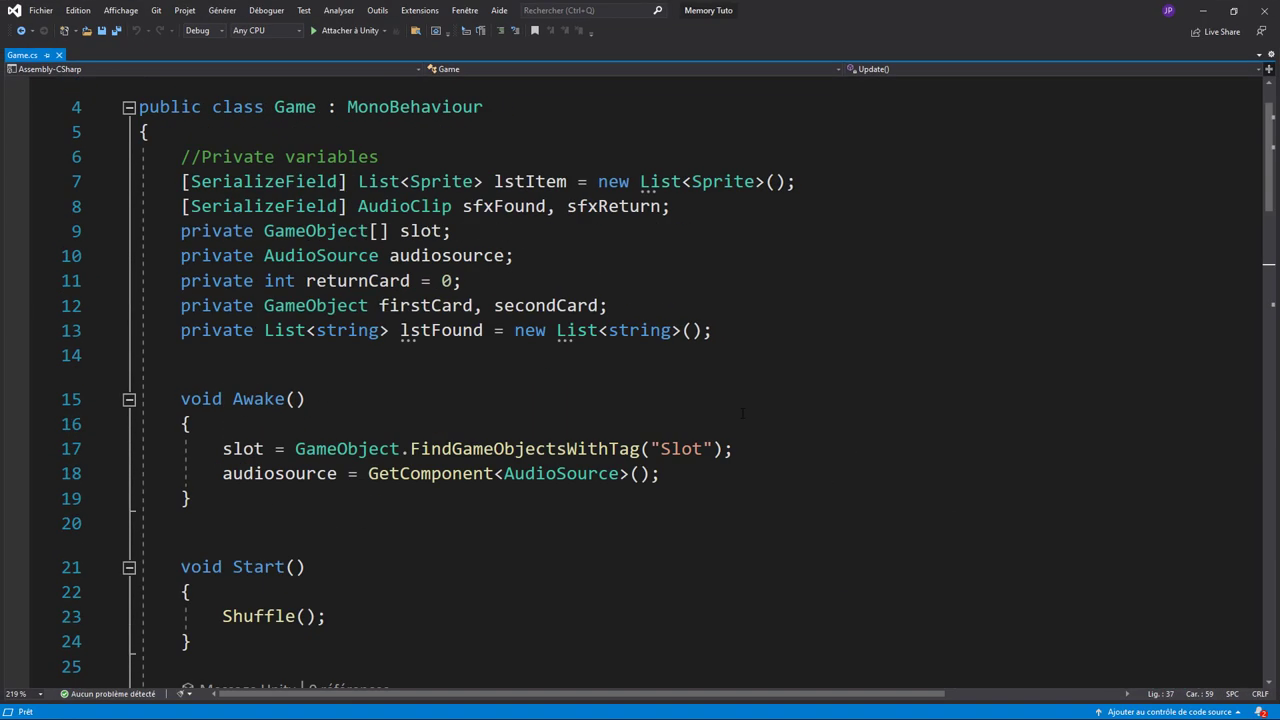
scroll(711, 439, up, 1)
click(200, 137)
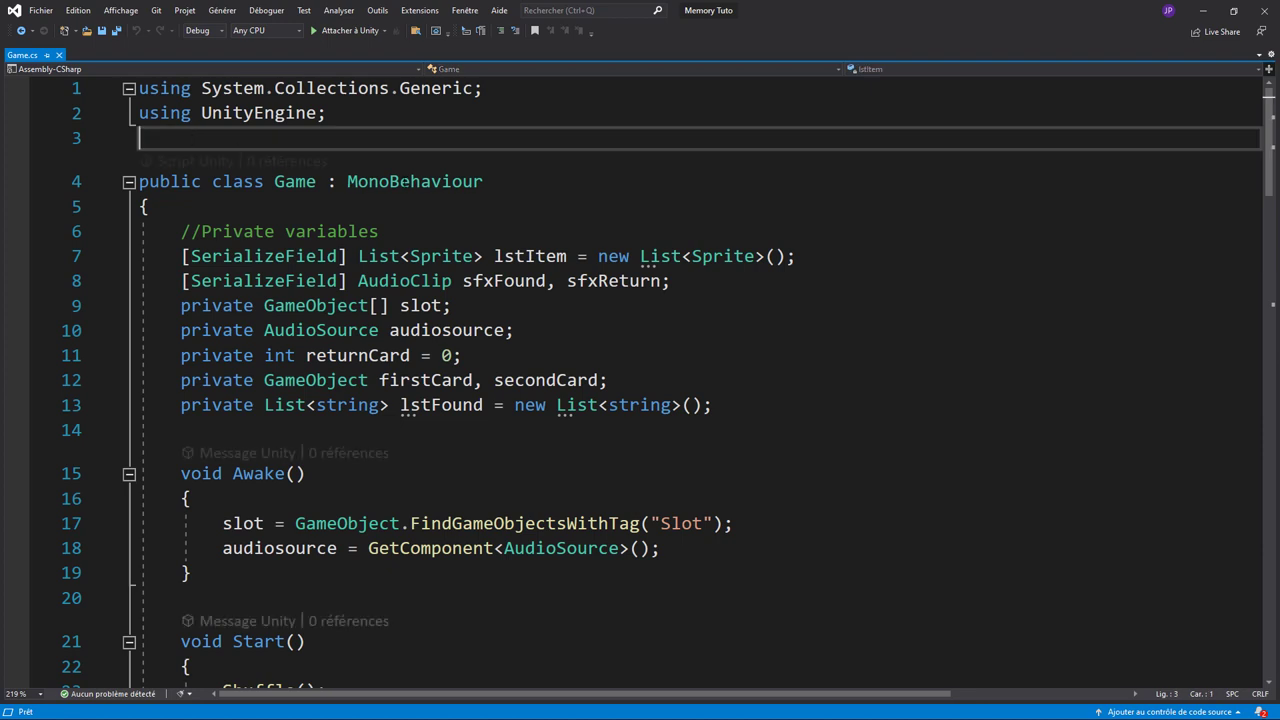
text(using )
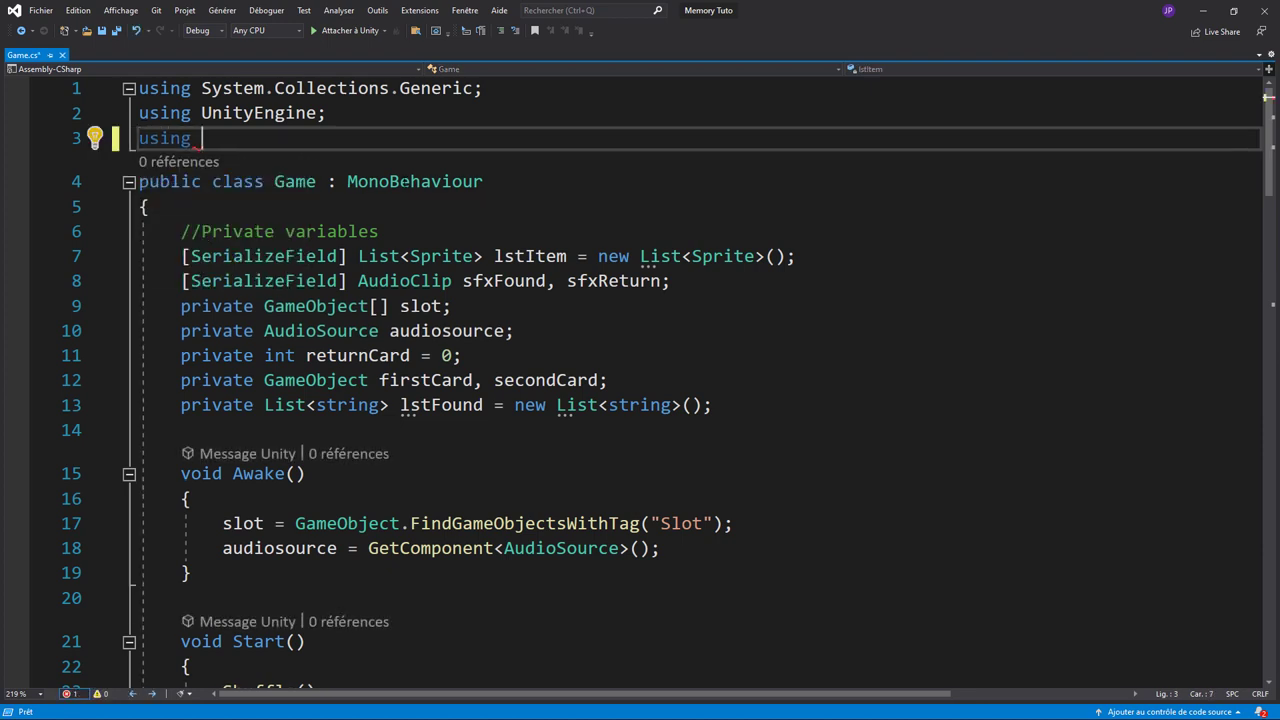
text(tmp)
key(Tab)
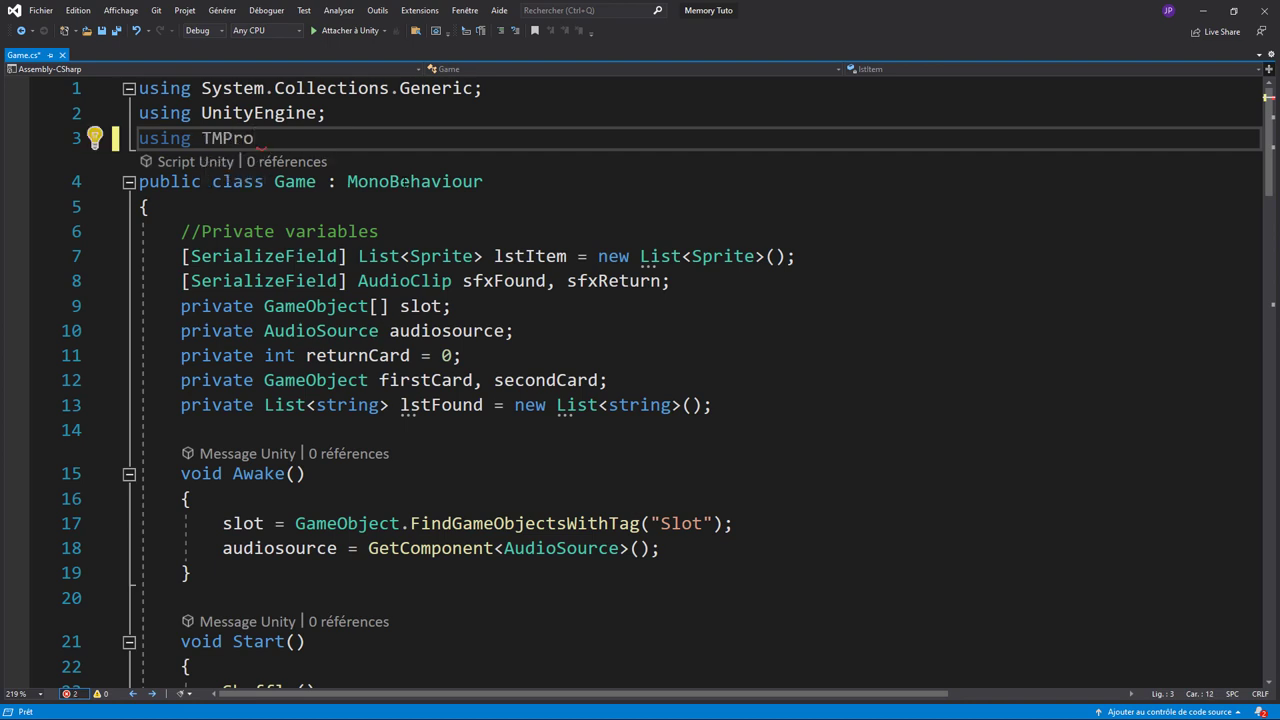
text(;)
key(Return)
text(using )
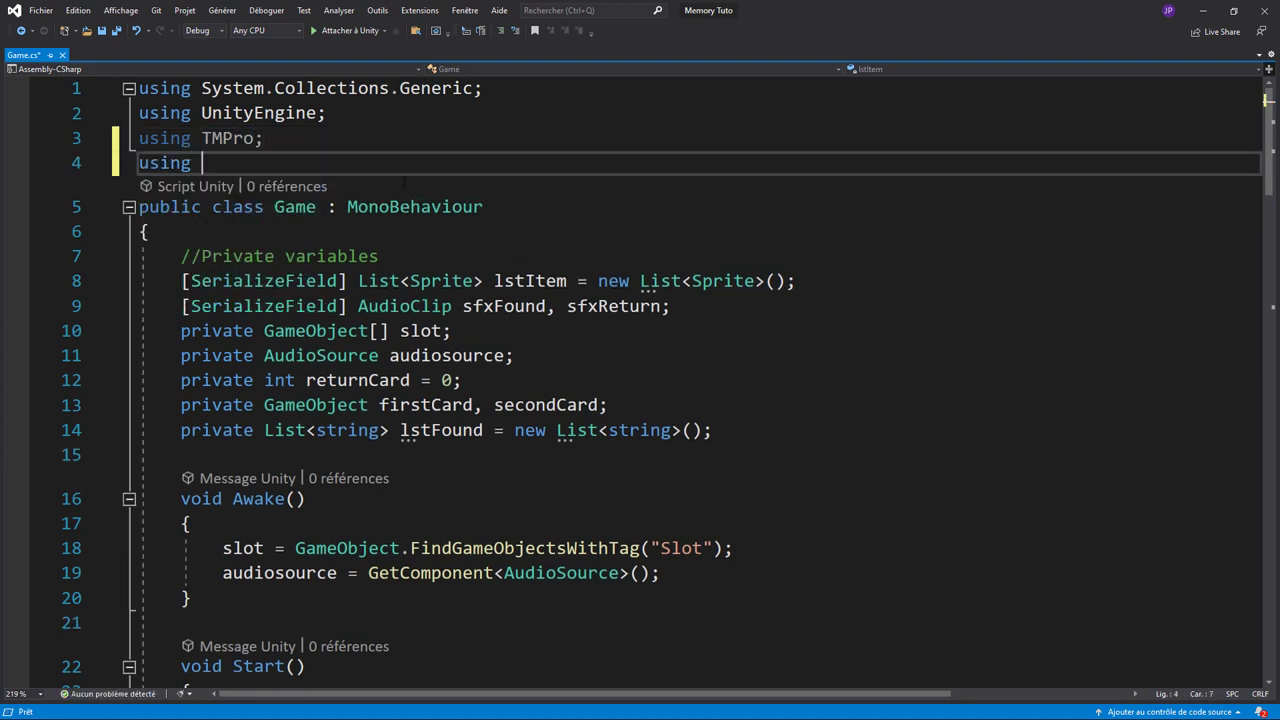
text(uni)
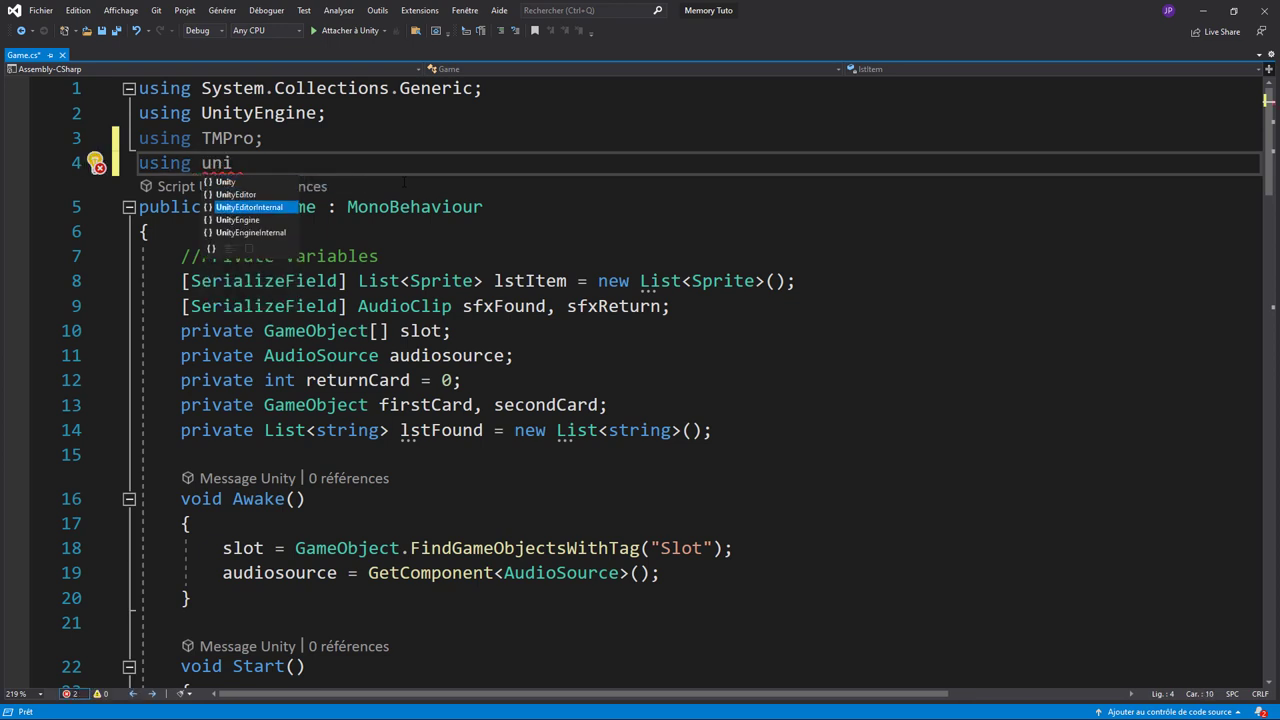
key(Down)
key(Tab)
text(.sc)
key(Tab)
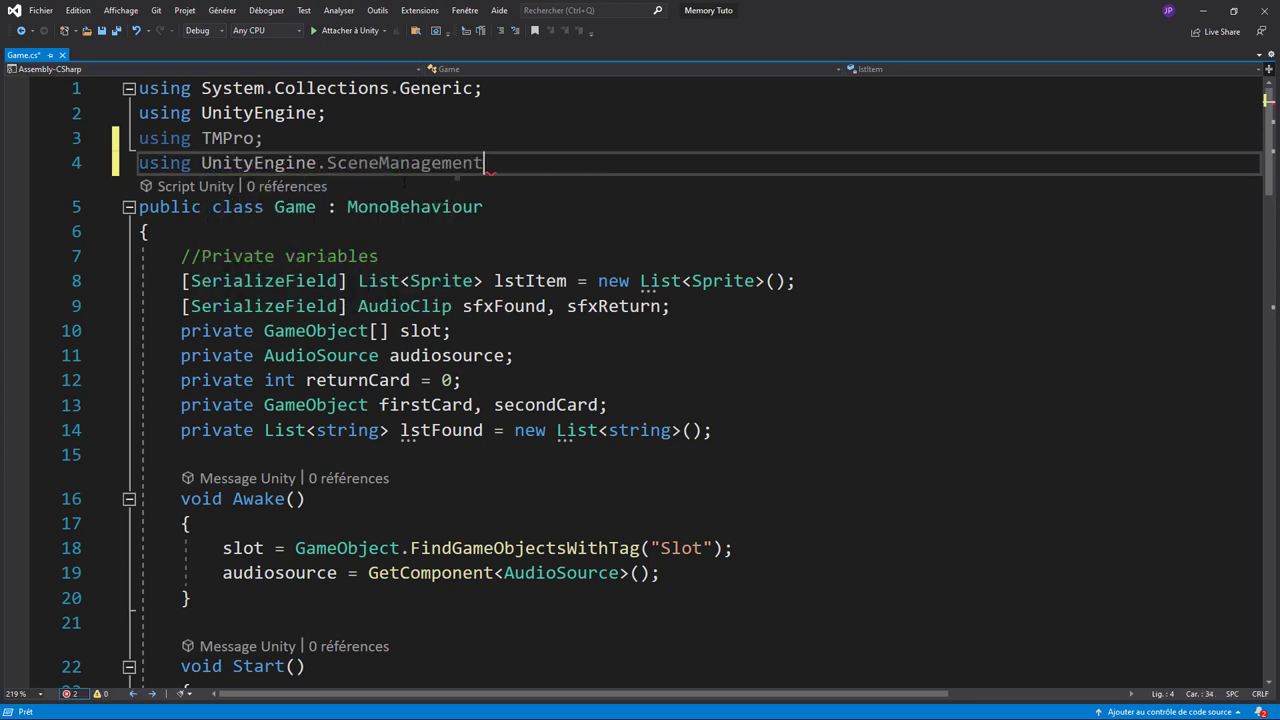
text(;)
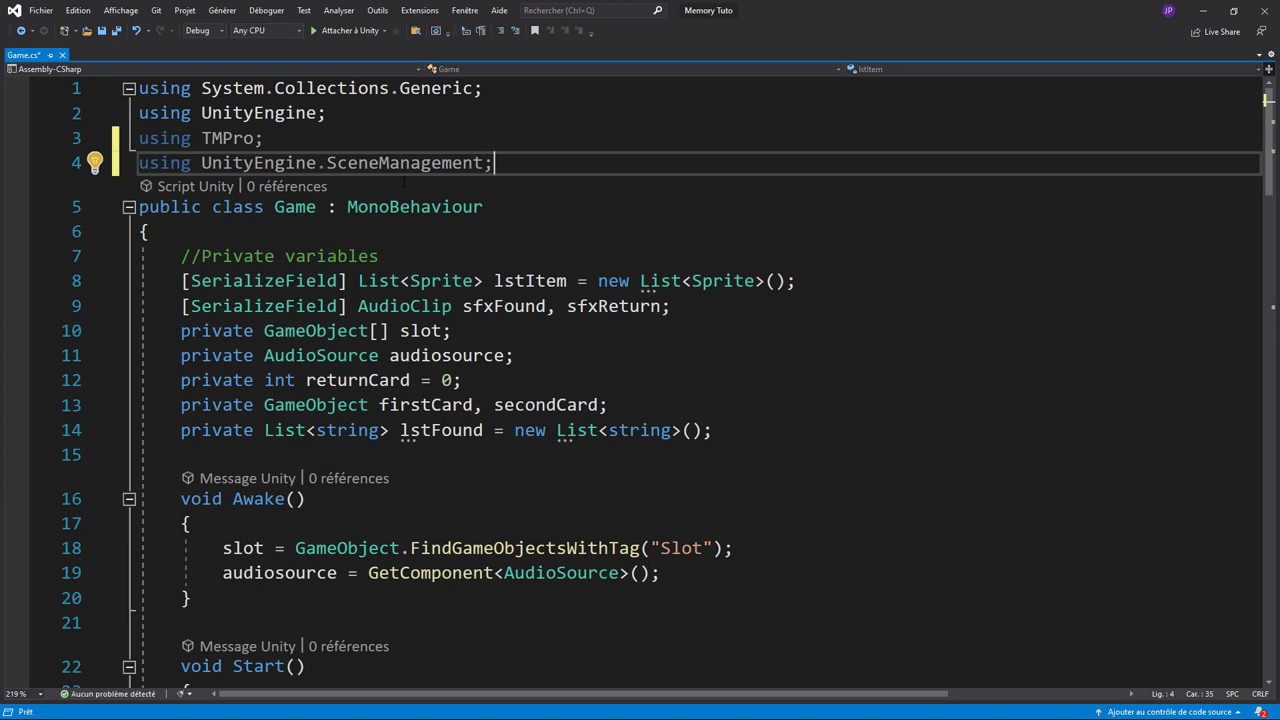
key(Return)
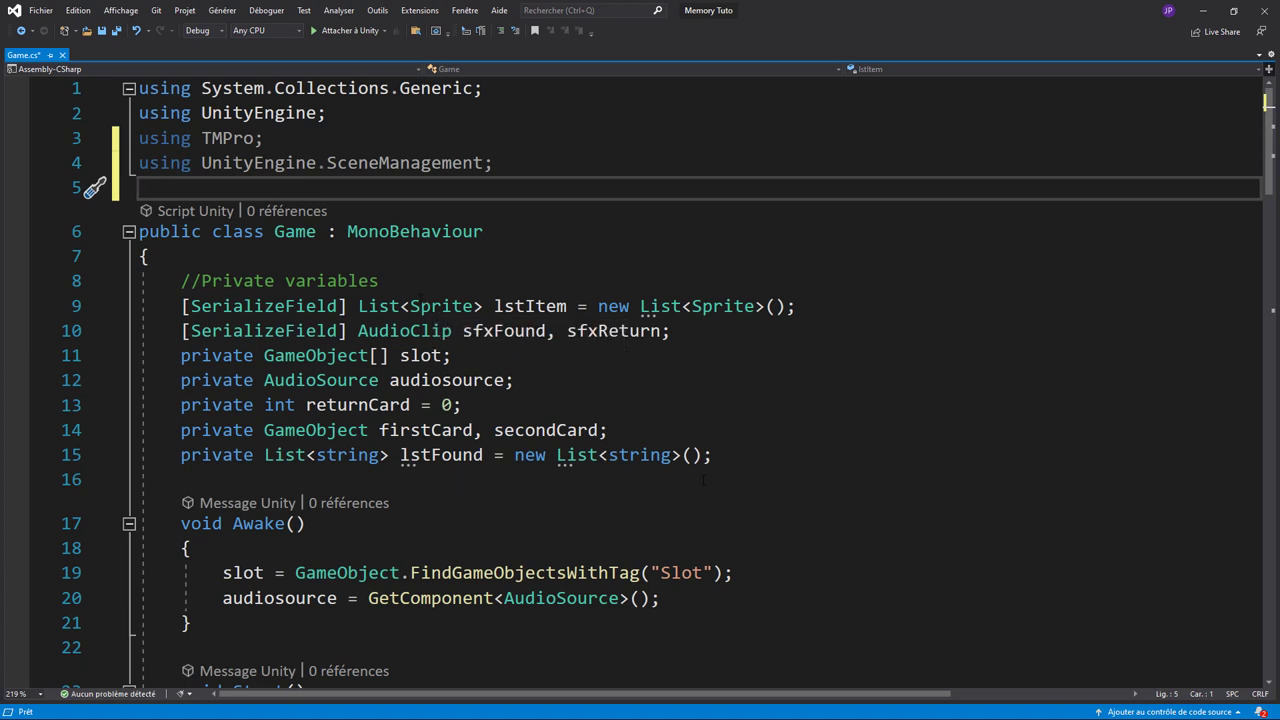
Declare '[SerializeField] TMP_Text txtCount;' and 'private int count = 0;' below lstFound, then save
click(715, 455)
key(Return)
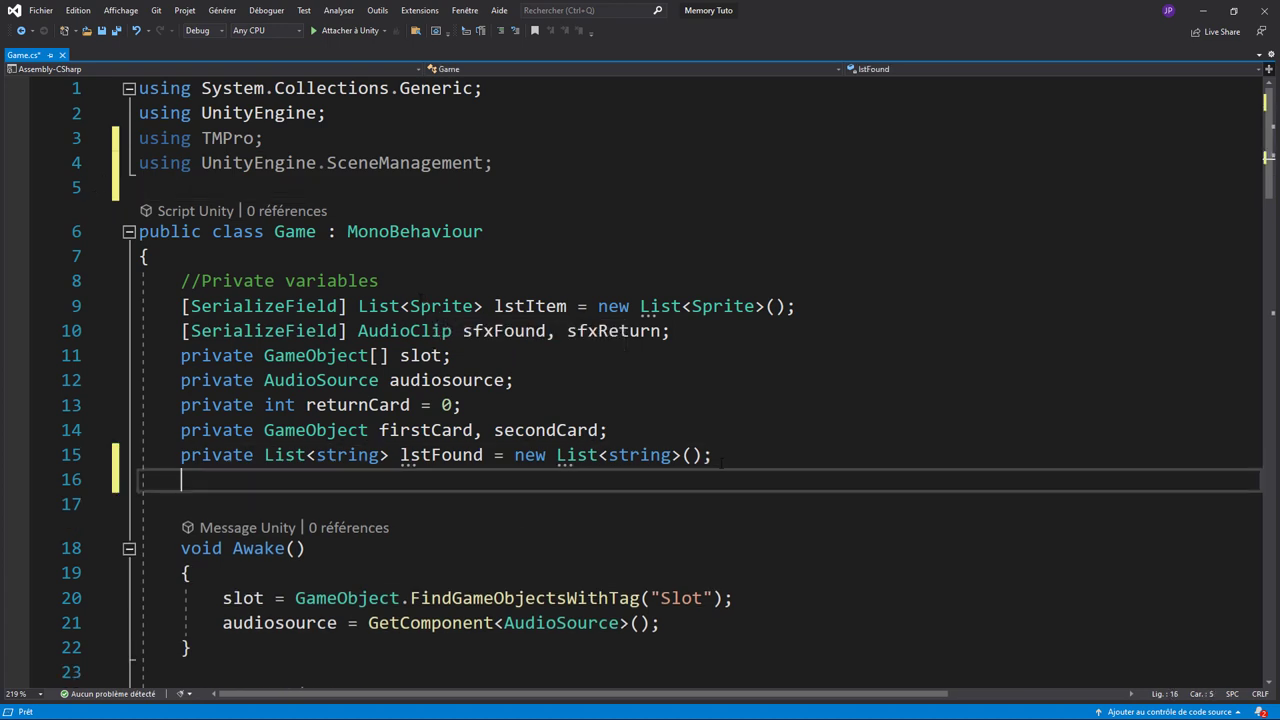
text([se)
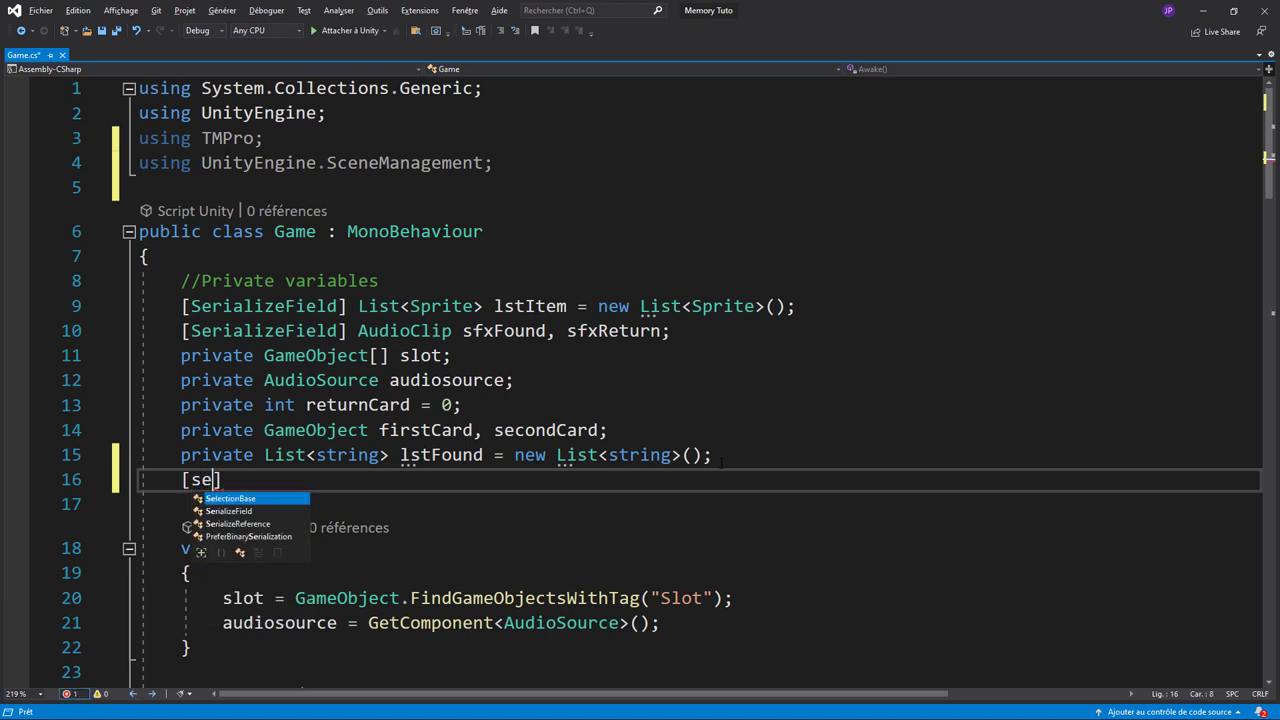
key(Tab)
text(])
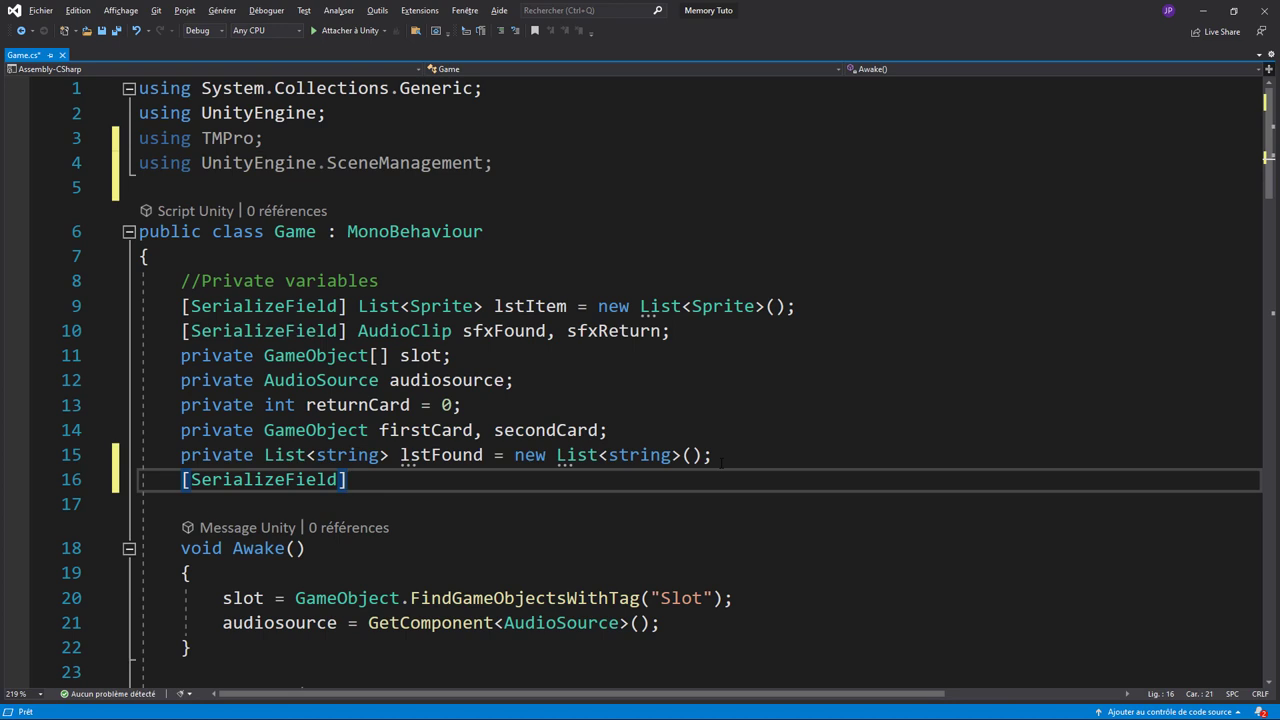
text( T)
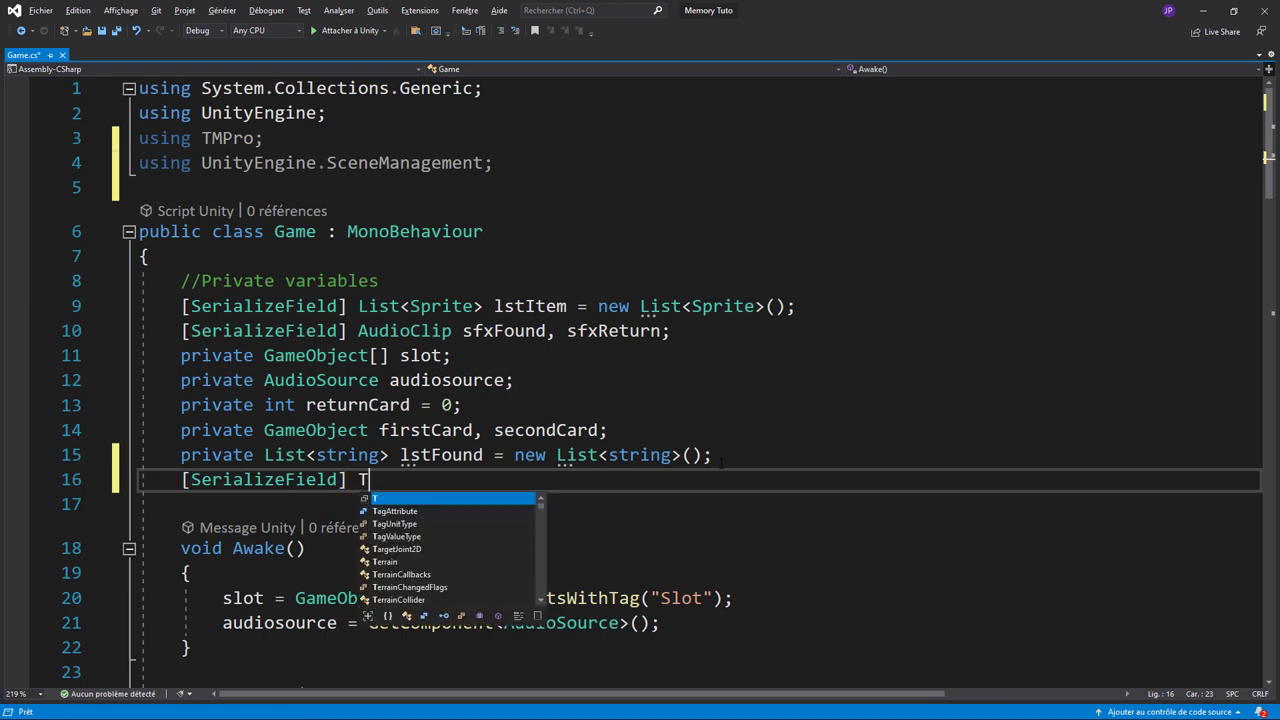
text(mp_T)
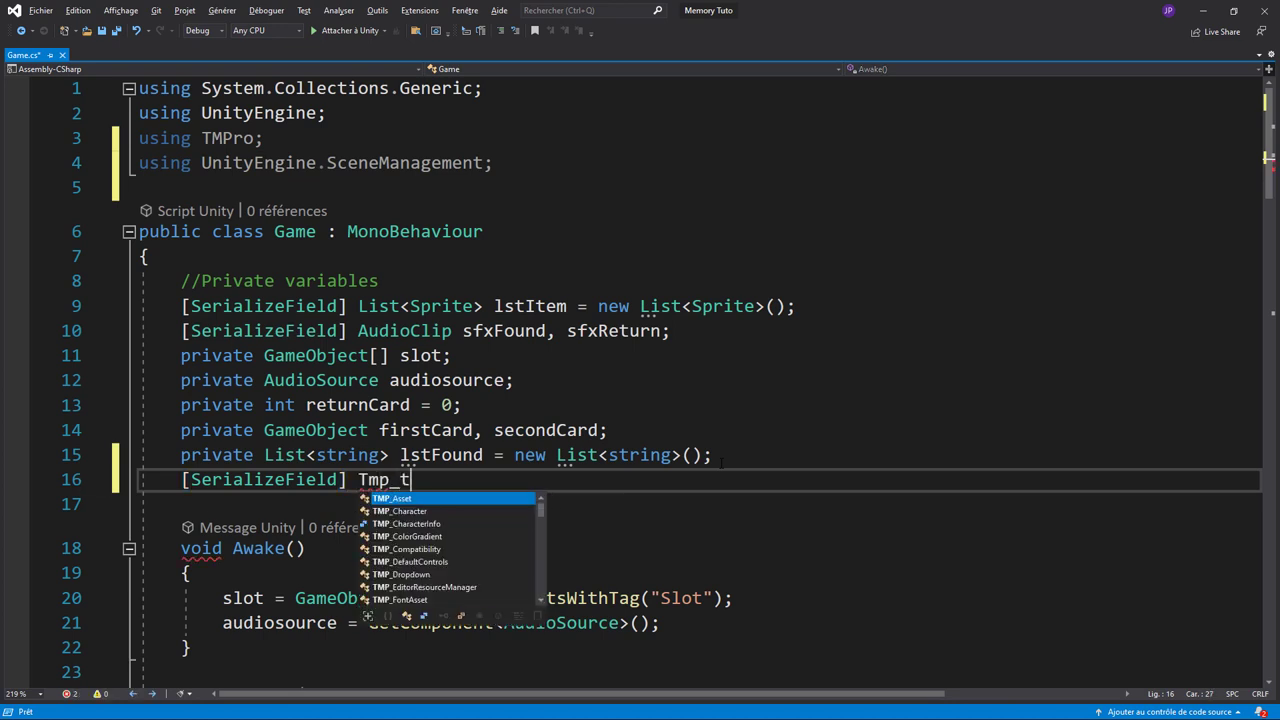
key(Tab)
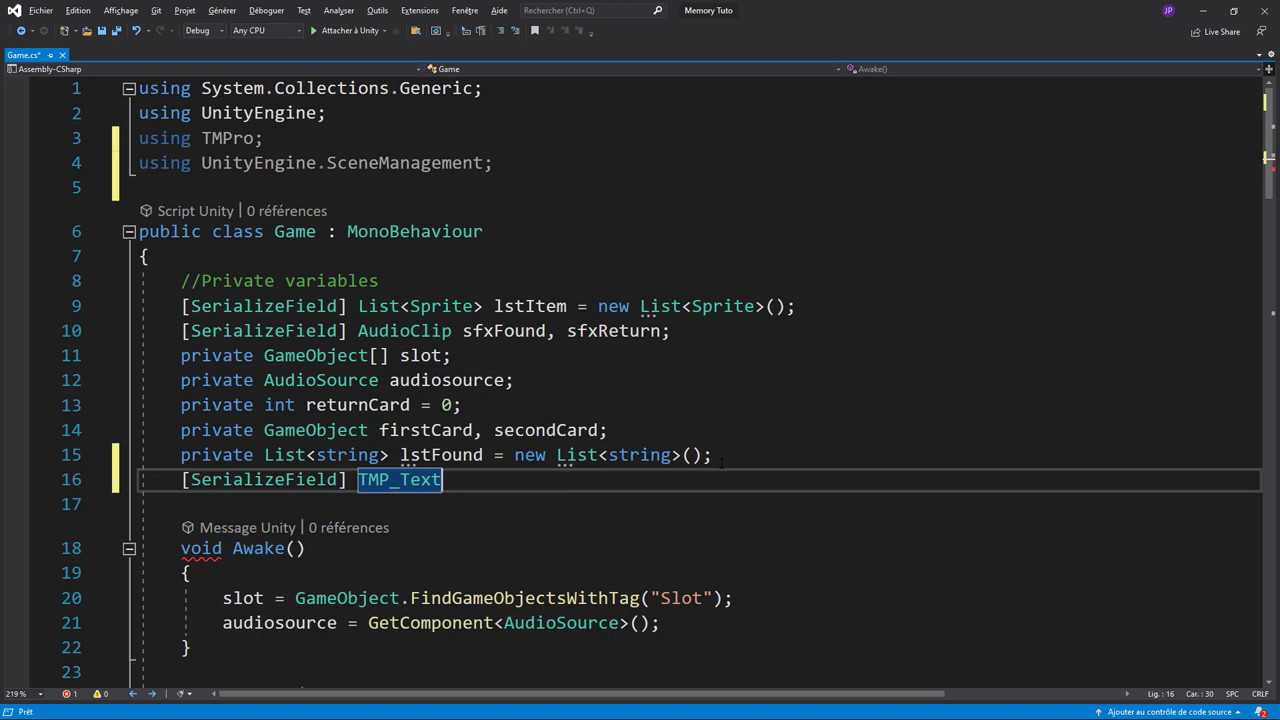
text( txt)
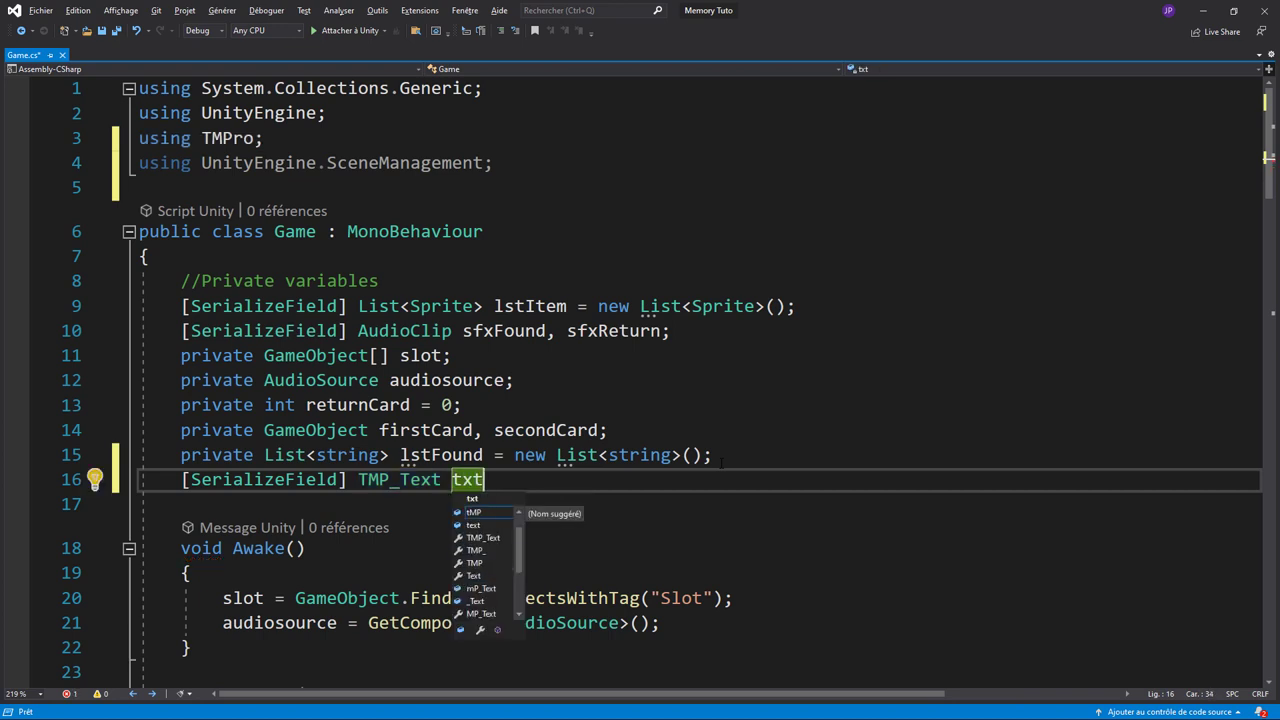
text(Count)
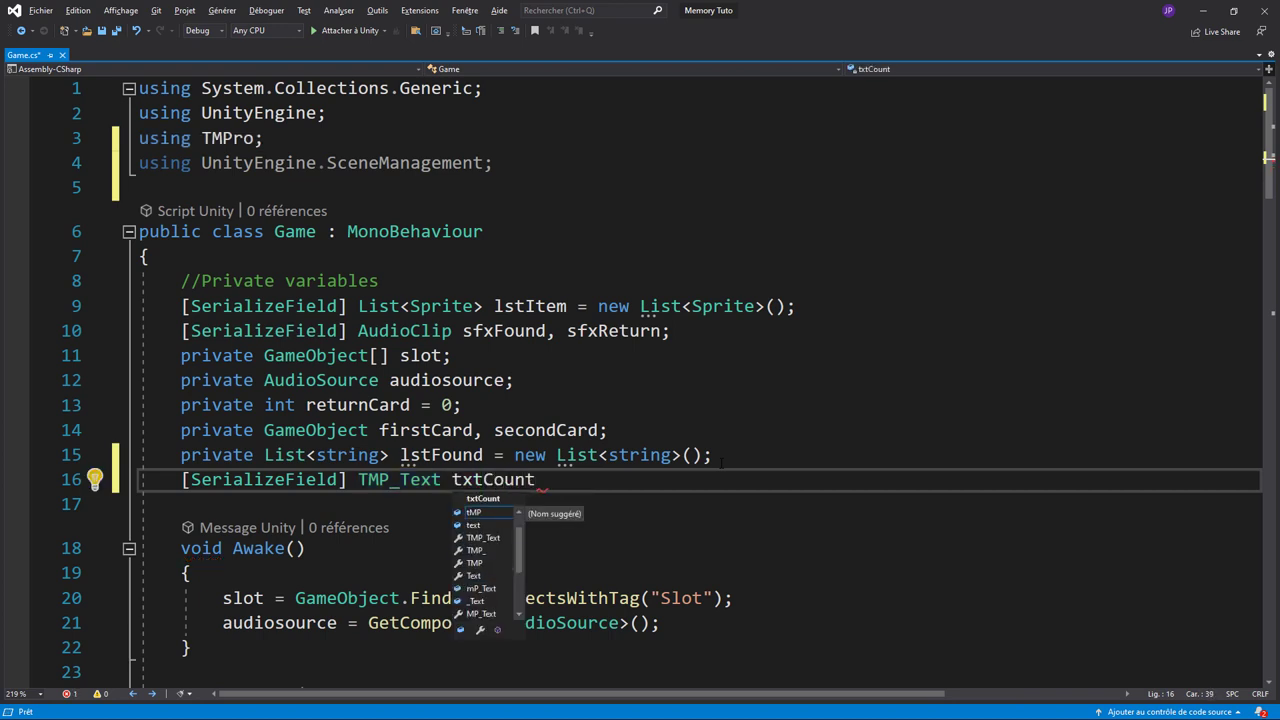
text(;)
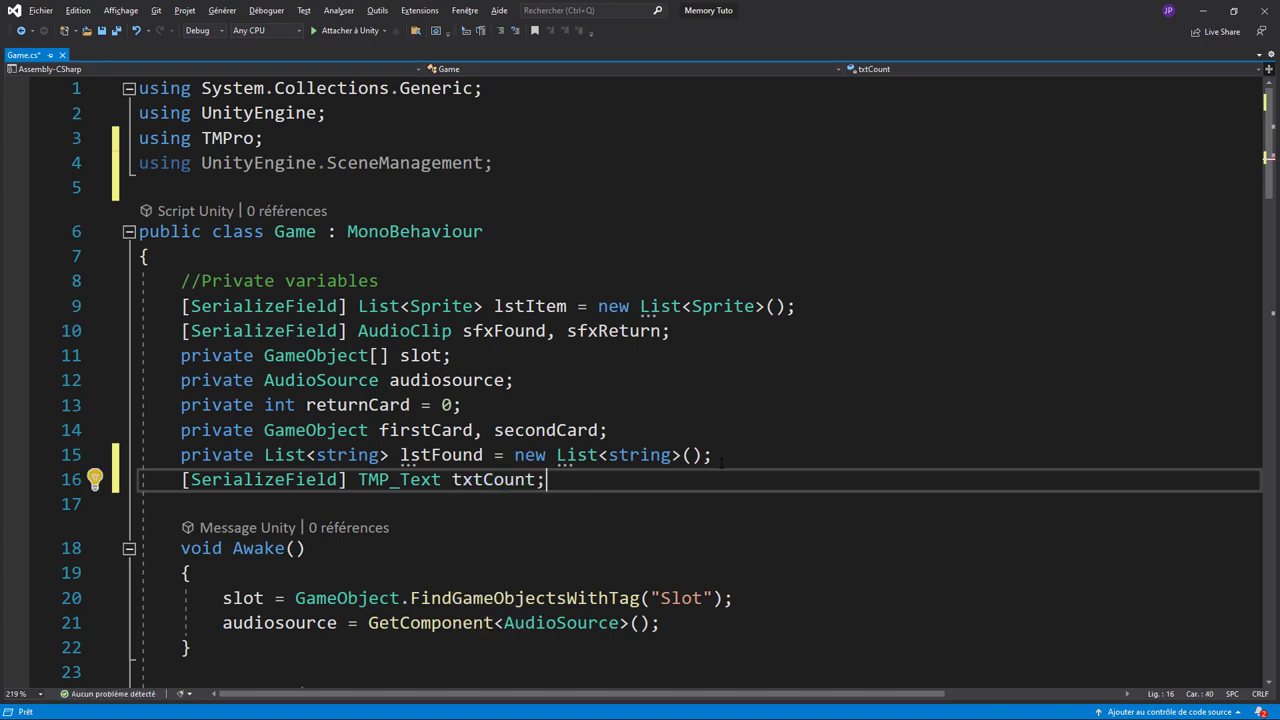
key(Return)
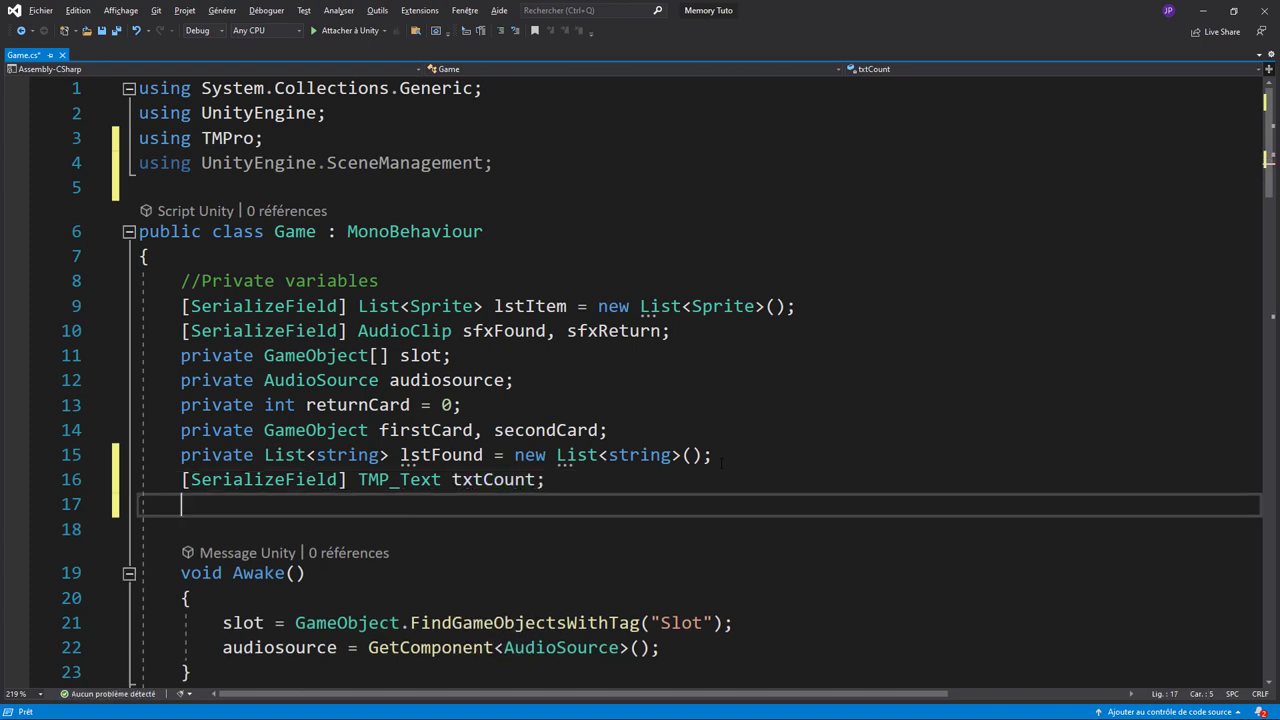
text(pri)
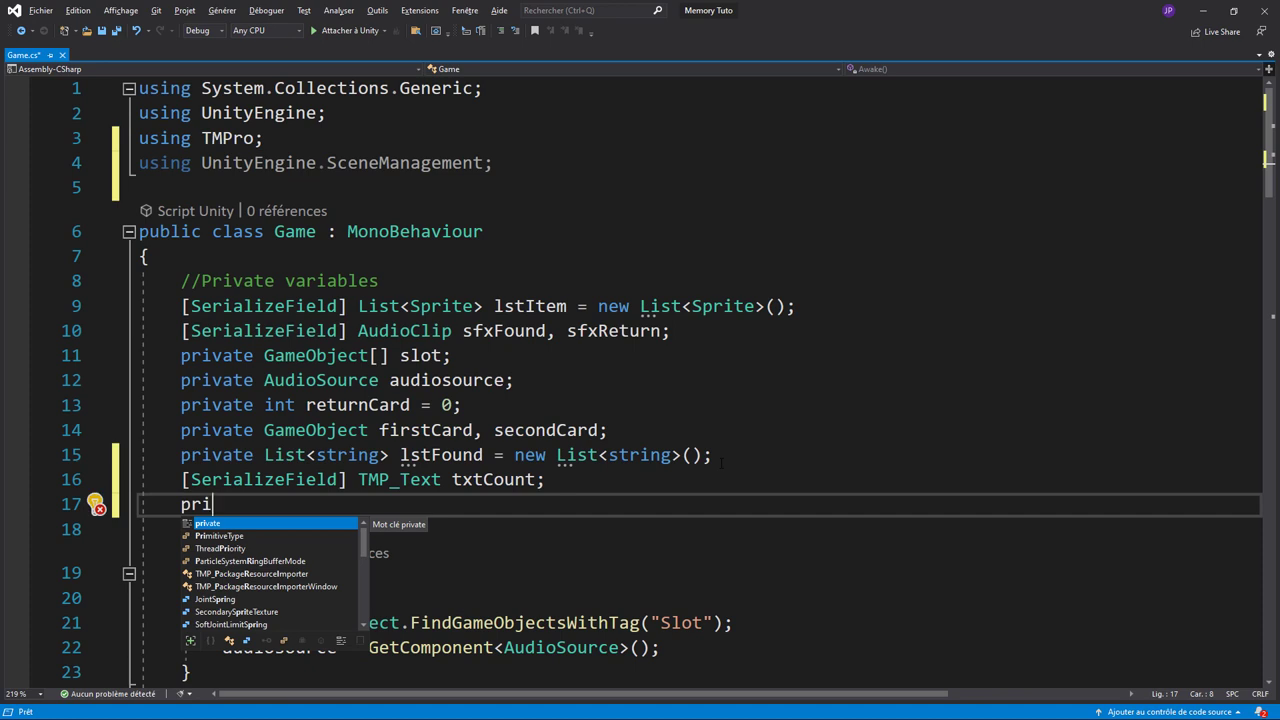
text(vate int cou)
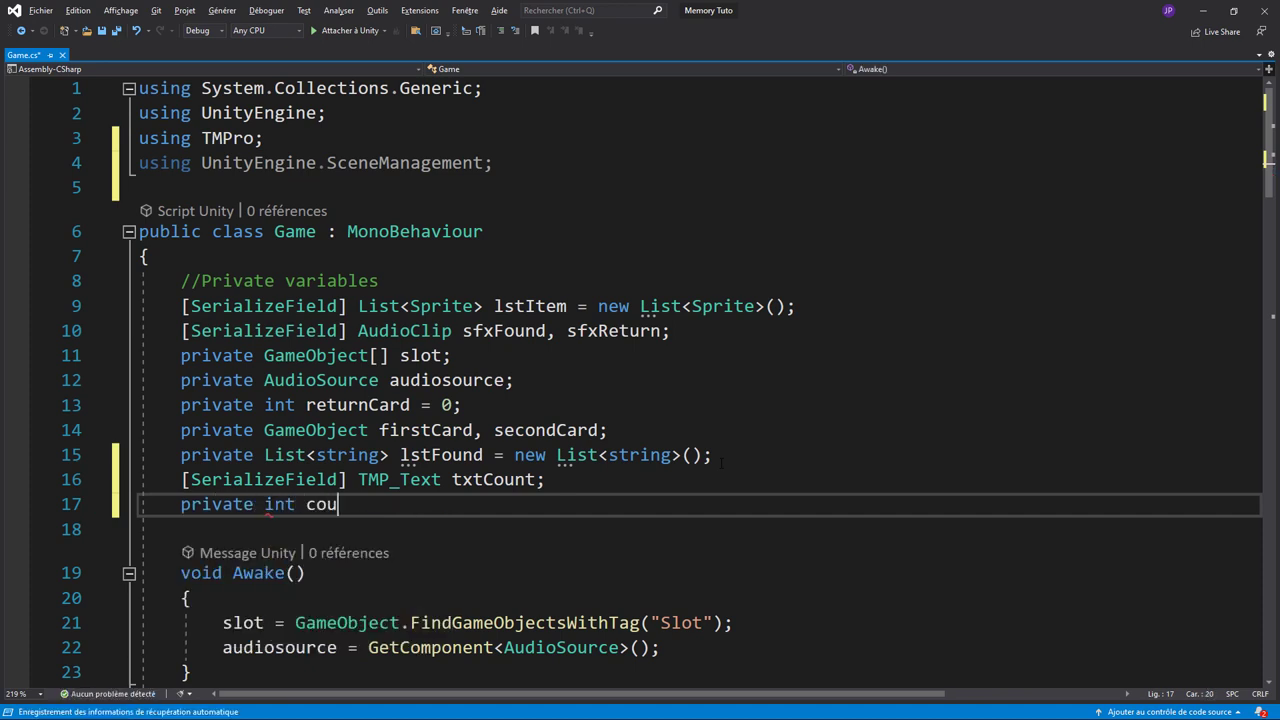
text(nt = 0;)
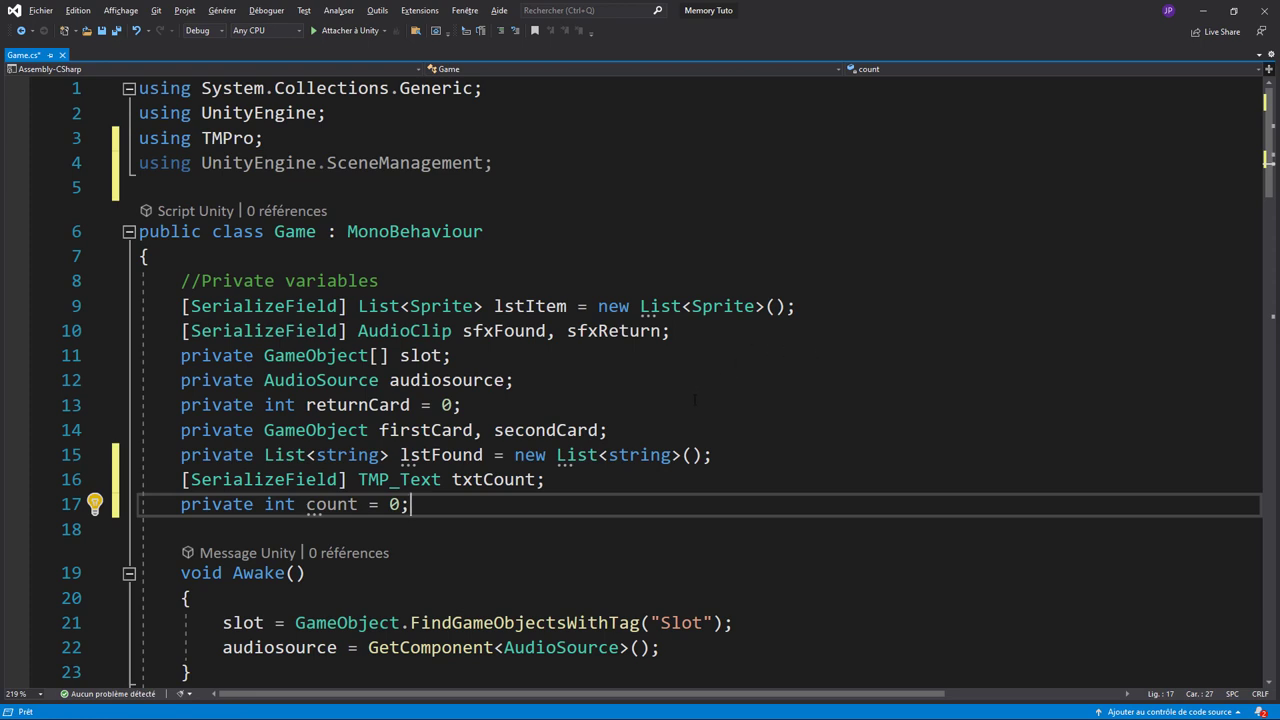
key(ctrl+s)
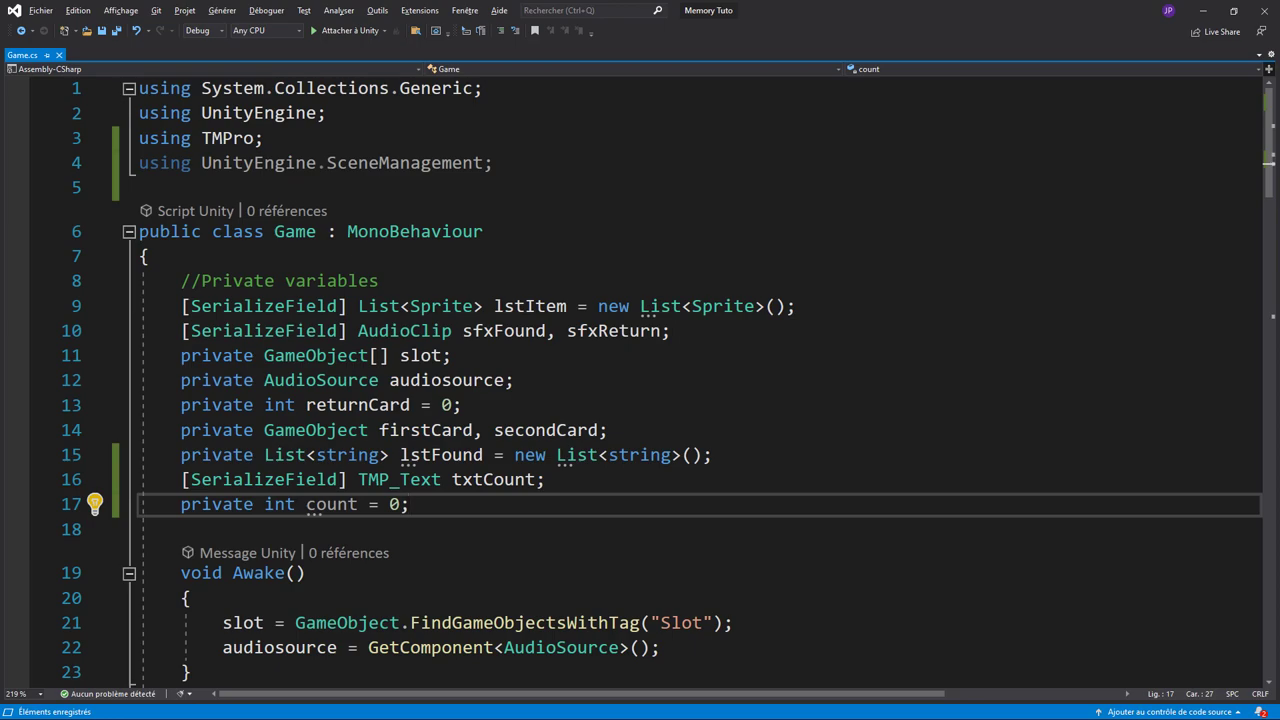
scroll(586, 467, down, 6)
scroll(586, 467, down, 6)
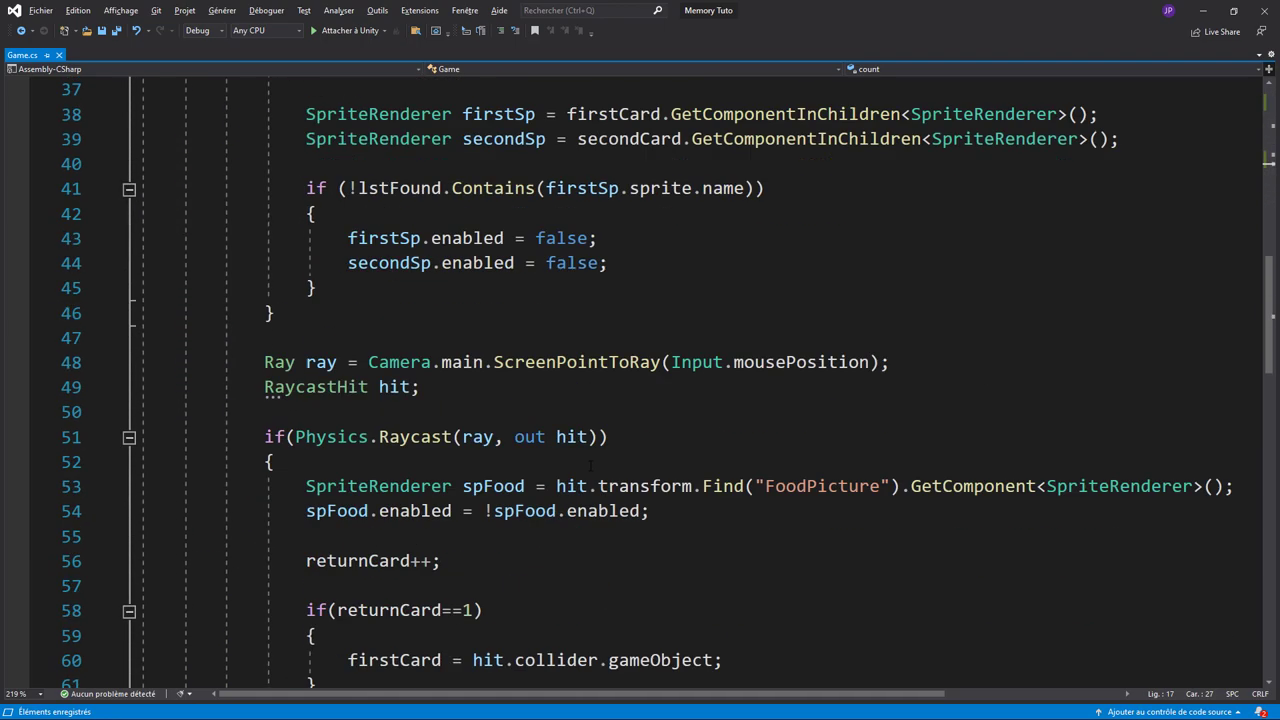
scroll(586, 467, down, 4)
scroll(586, 467, down, 1)
scroll(366, 435, up, 3)
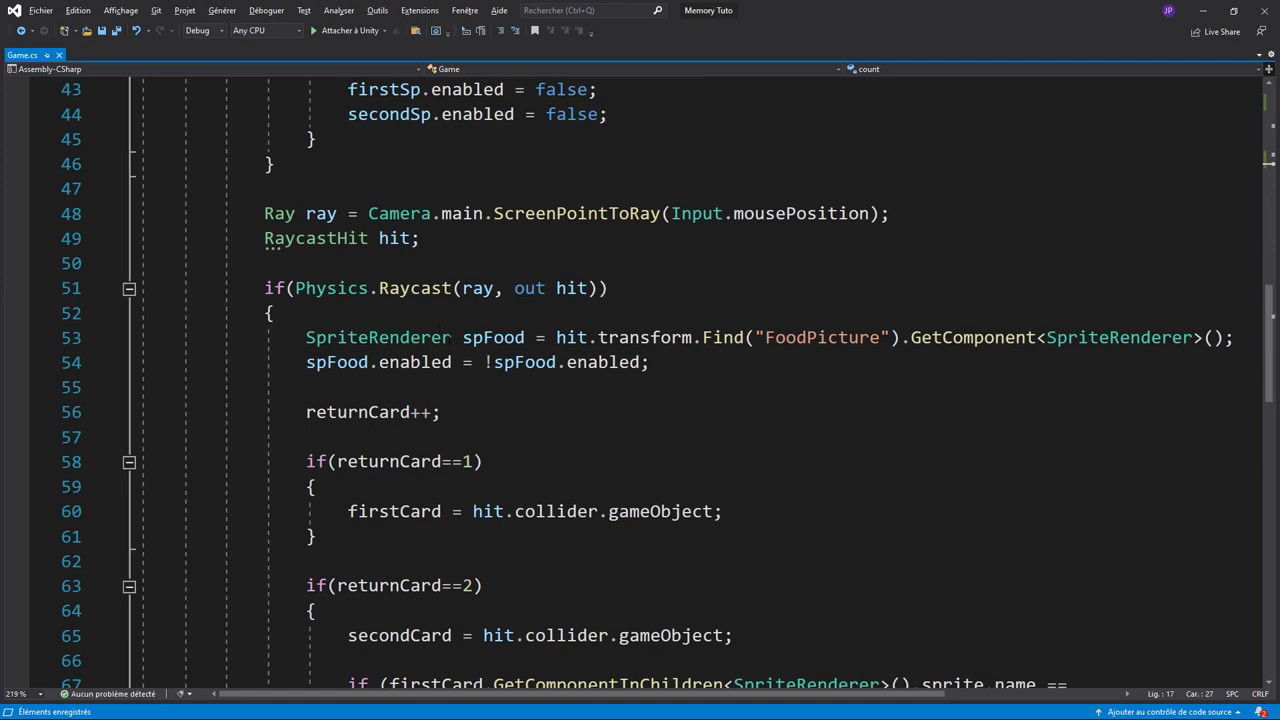
scroll(318, 322, up, 3)
scroll(318, 322, up, 3)
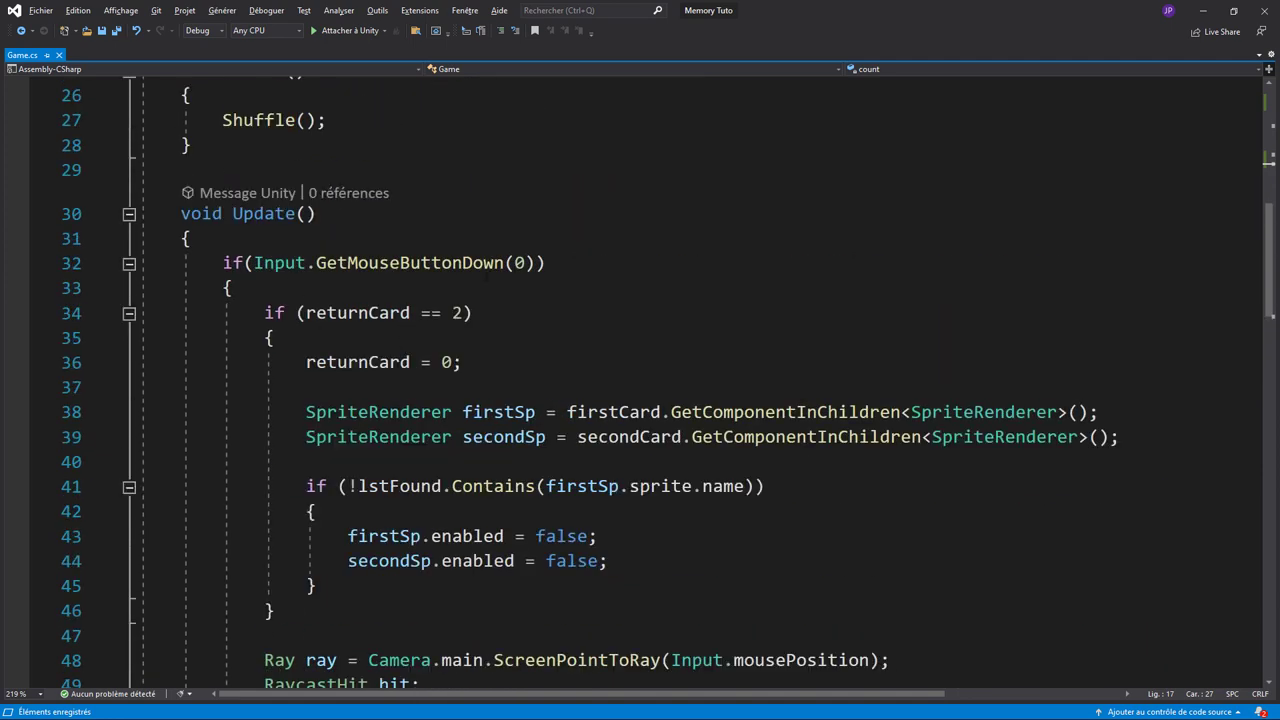
click(505, 264)
double_click(490, 264)
scroll(441, 470, down, 3)
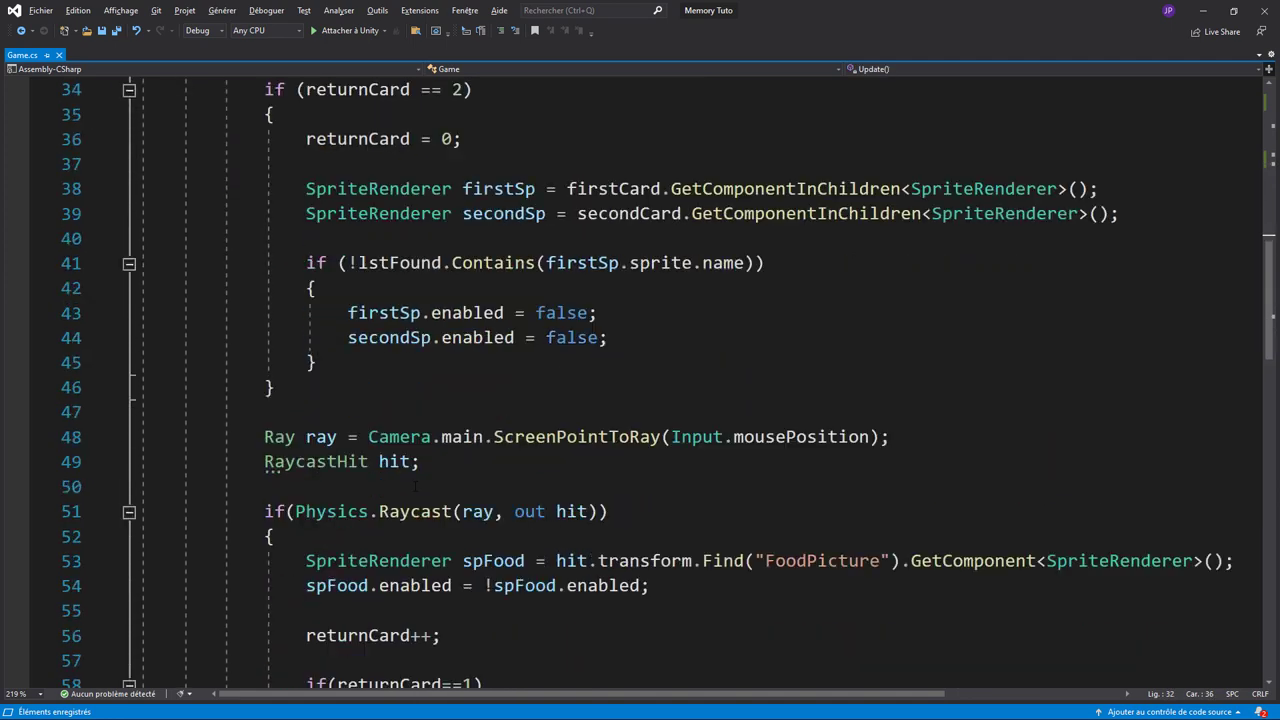
scroll(415, 485, down, 1)
click(404, 436)
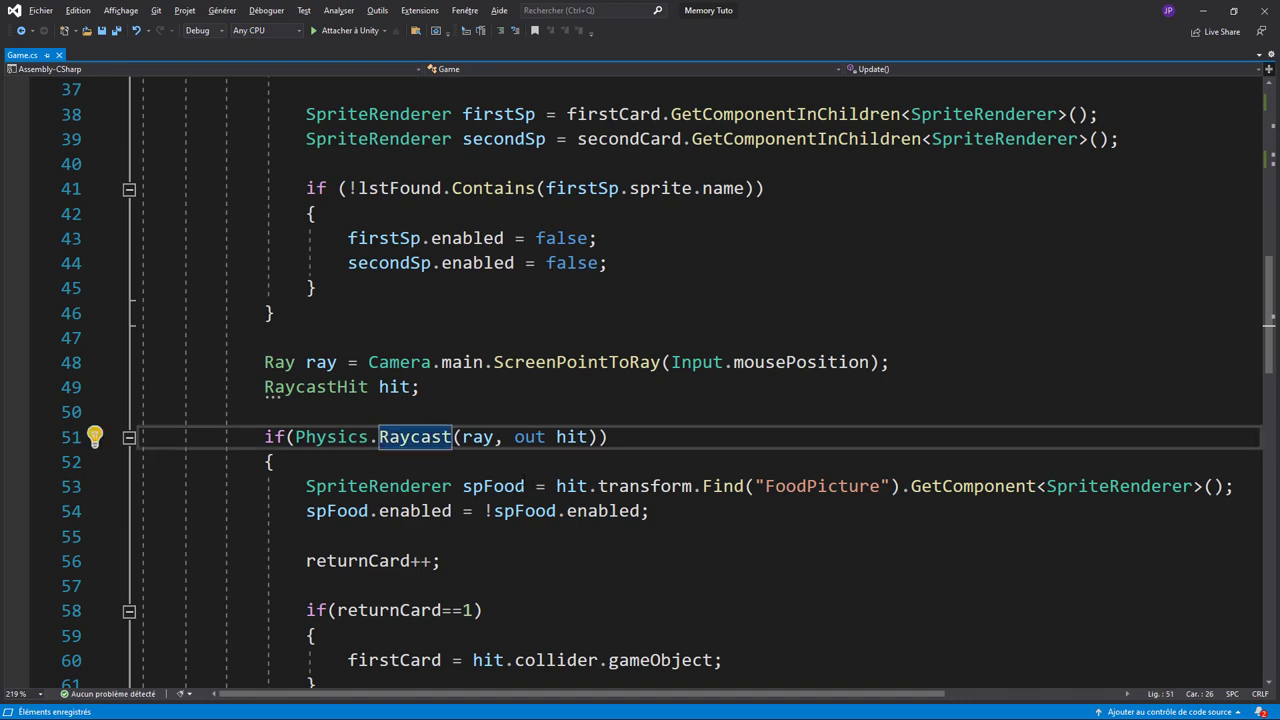
scroll(539, 486, down, 1)
scroll(539, 486, down, 1)
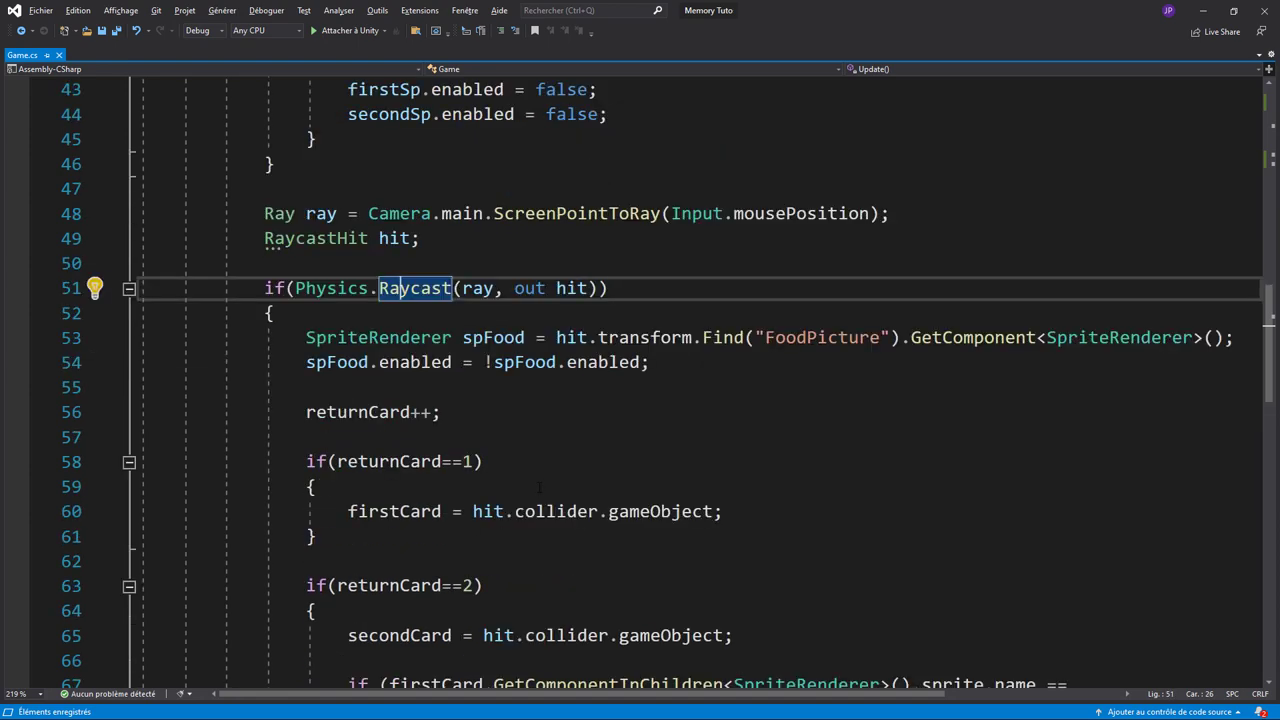
scroll(531, 480, down, 4)
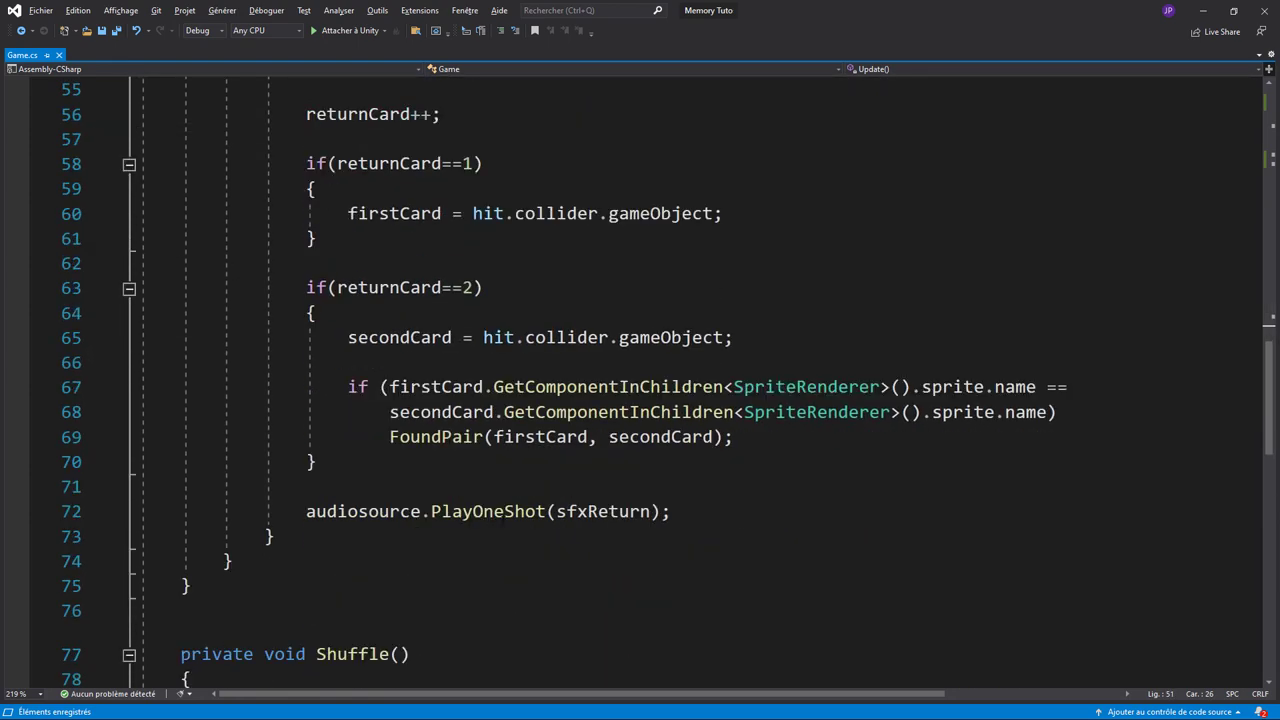
click(693, 513)
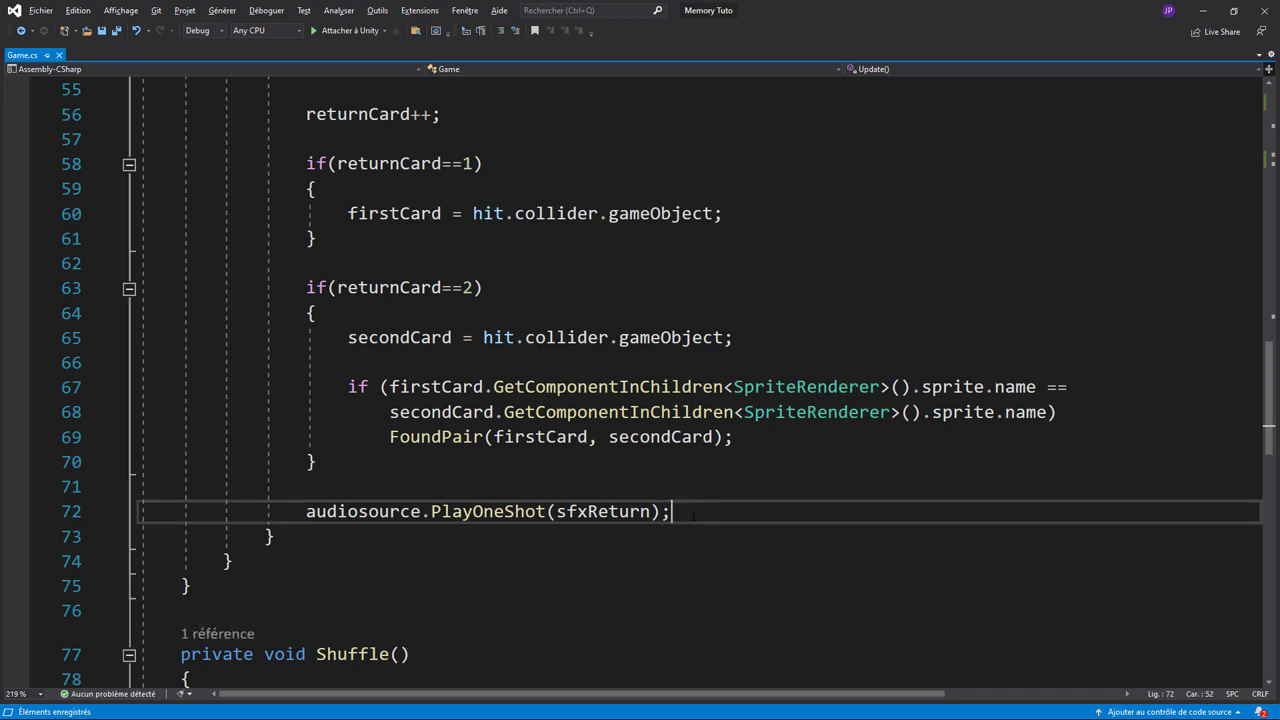
Add 'count++;' on a new line after PlayOneShot(sfxReturn)
key(Return)
text(cons)
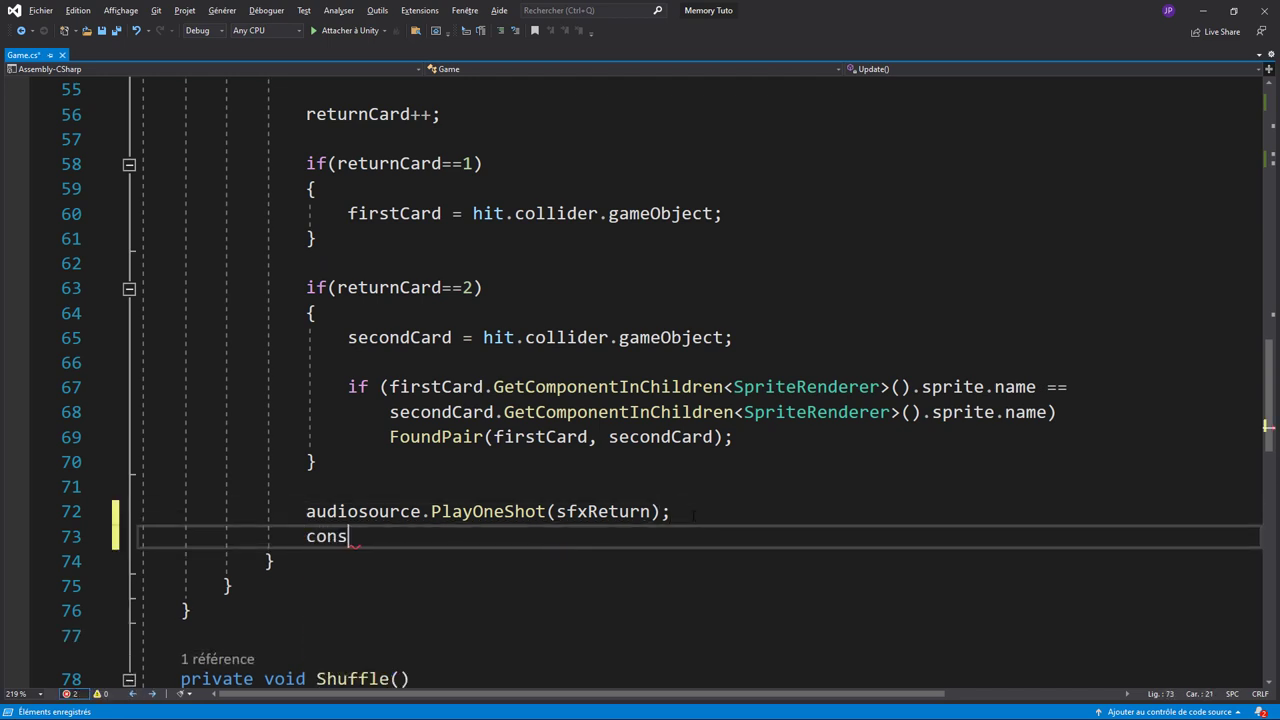
key(BackSpace)
key(BackSpace)
key(BackSpace)
text(c)
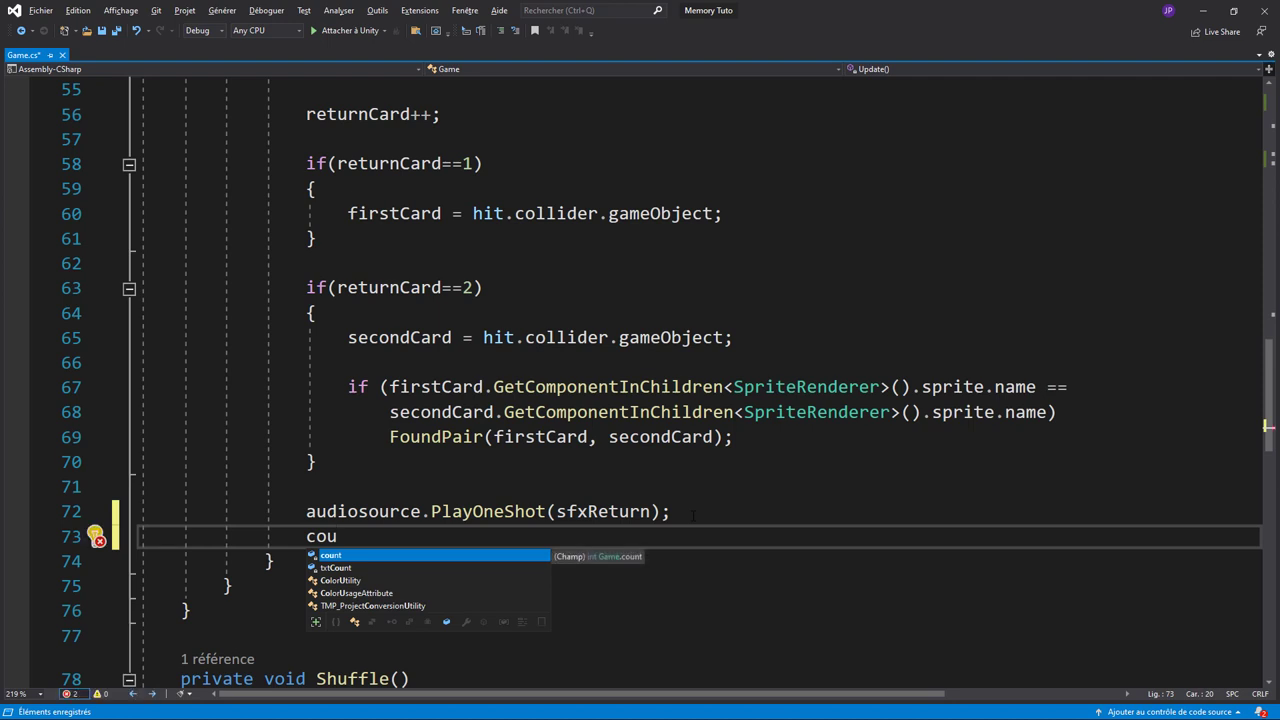
key(Tab)
text(++;)
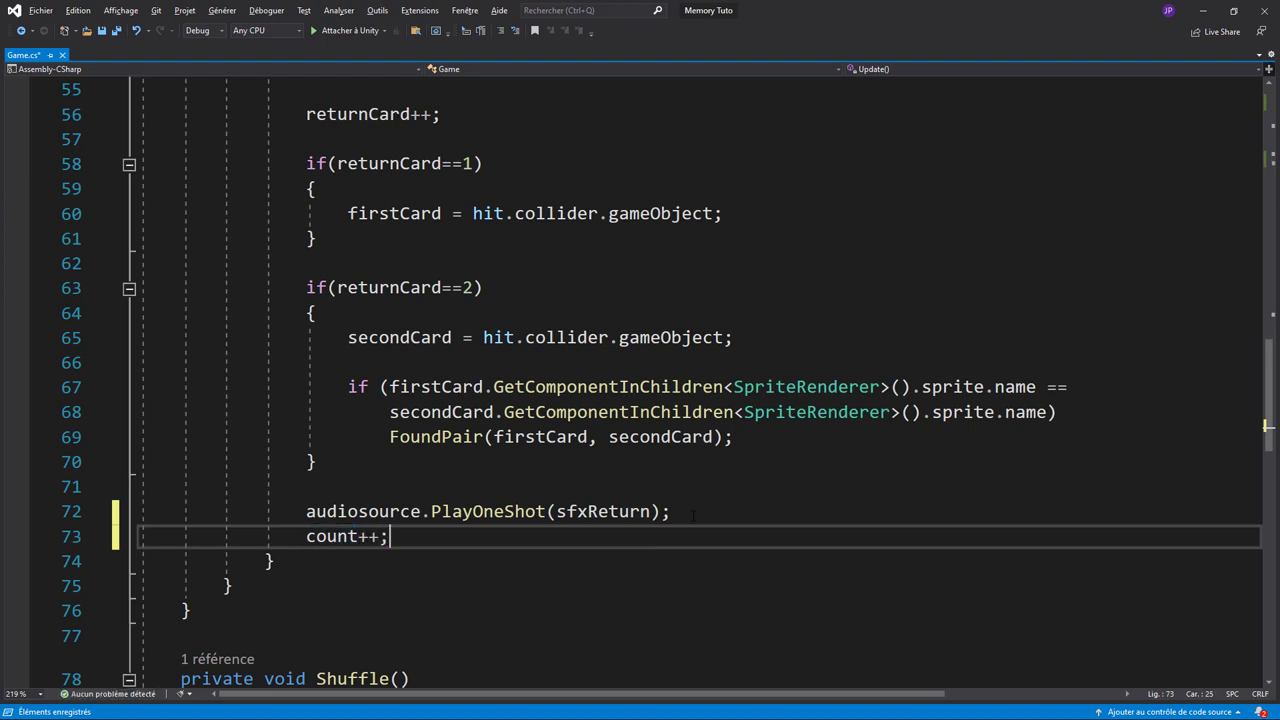
Add 'txtCount.text = count.ToString("00");' below it, save, and return to Unity
key(Return)
text(tx)
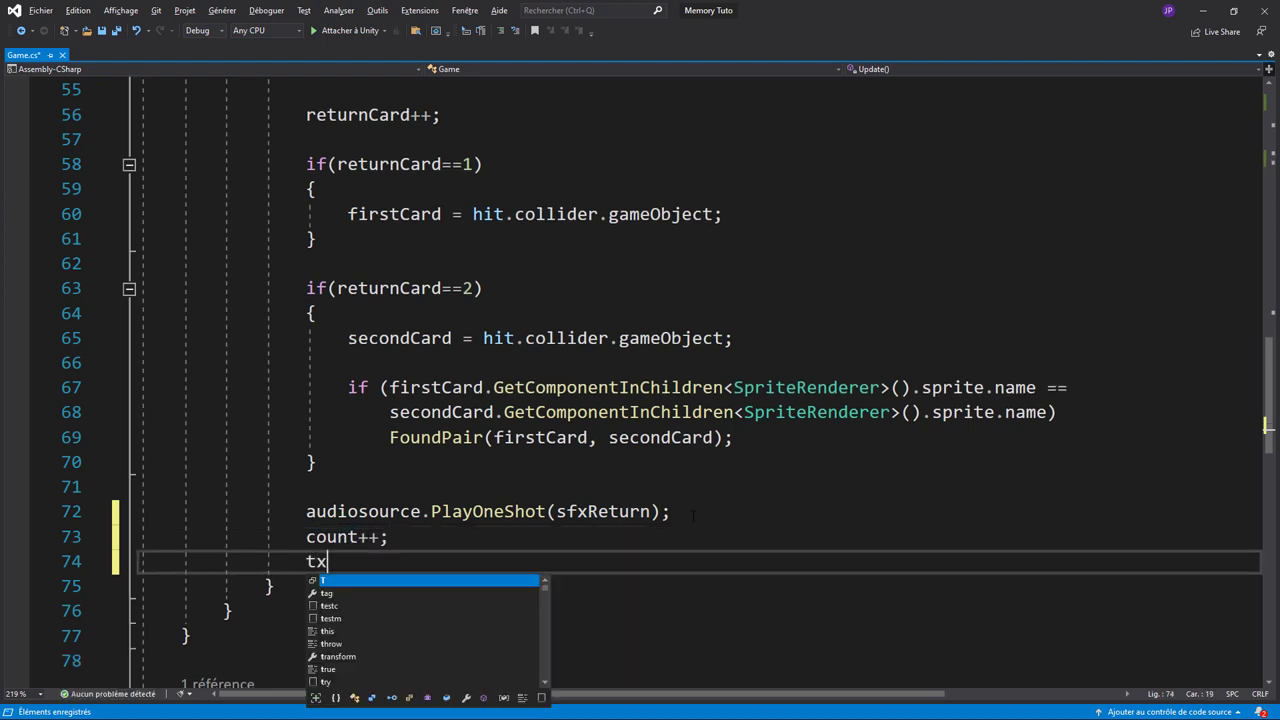
text(t)
key(Tab)
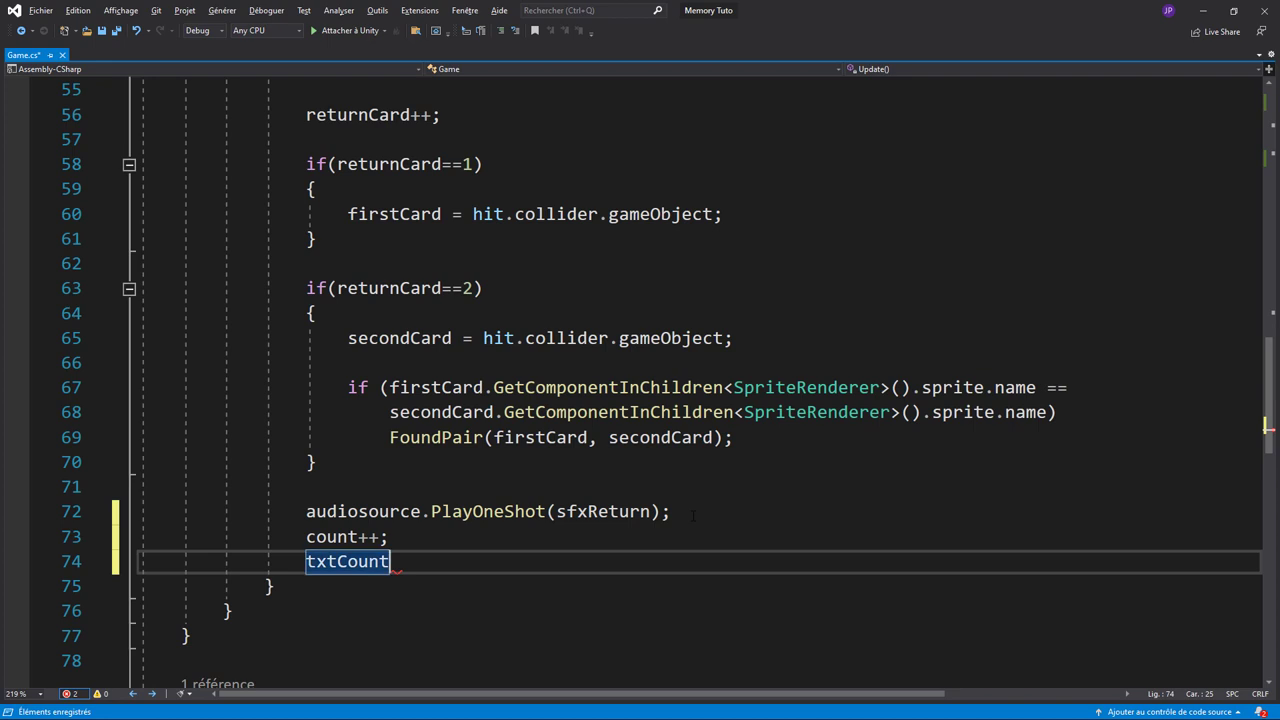
text(.text = )
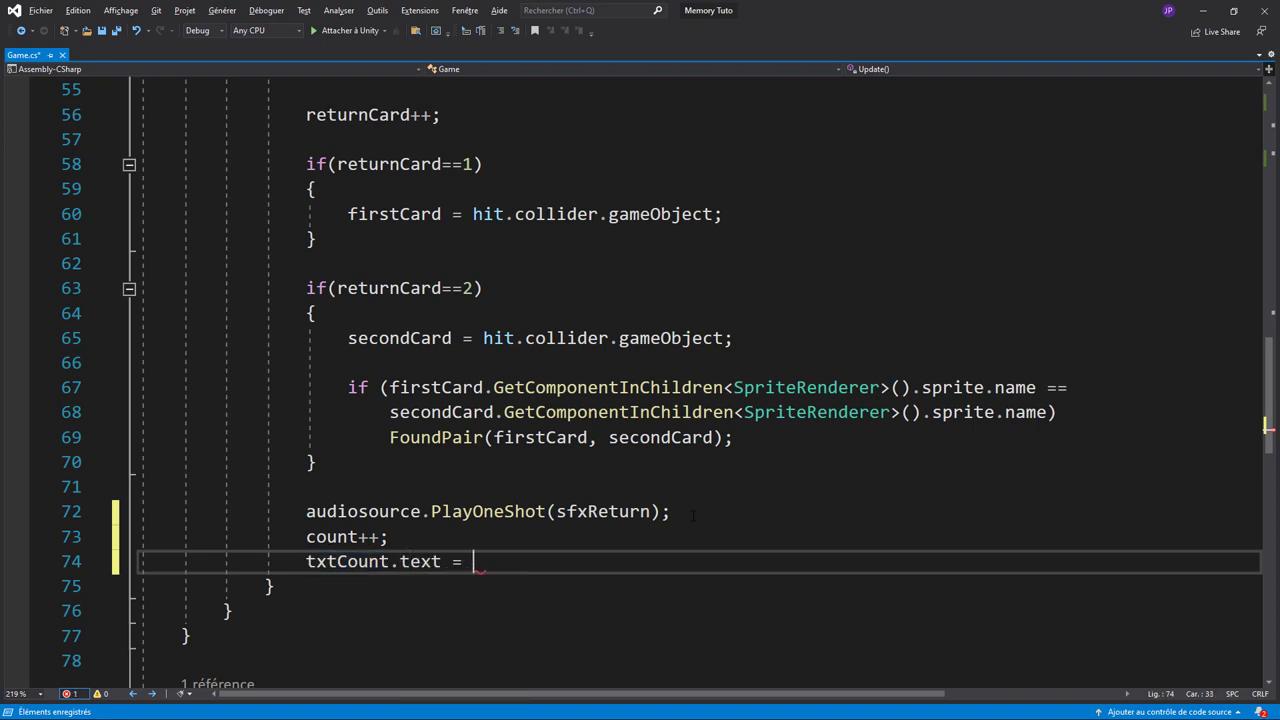
text(copu)
key(BackSpace)
key(BackSpace)
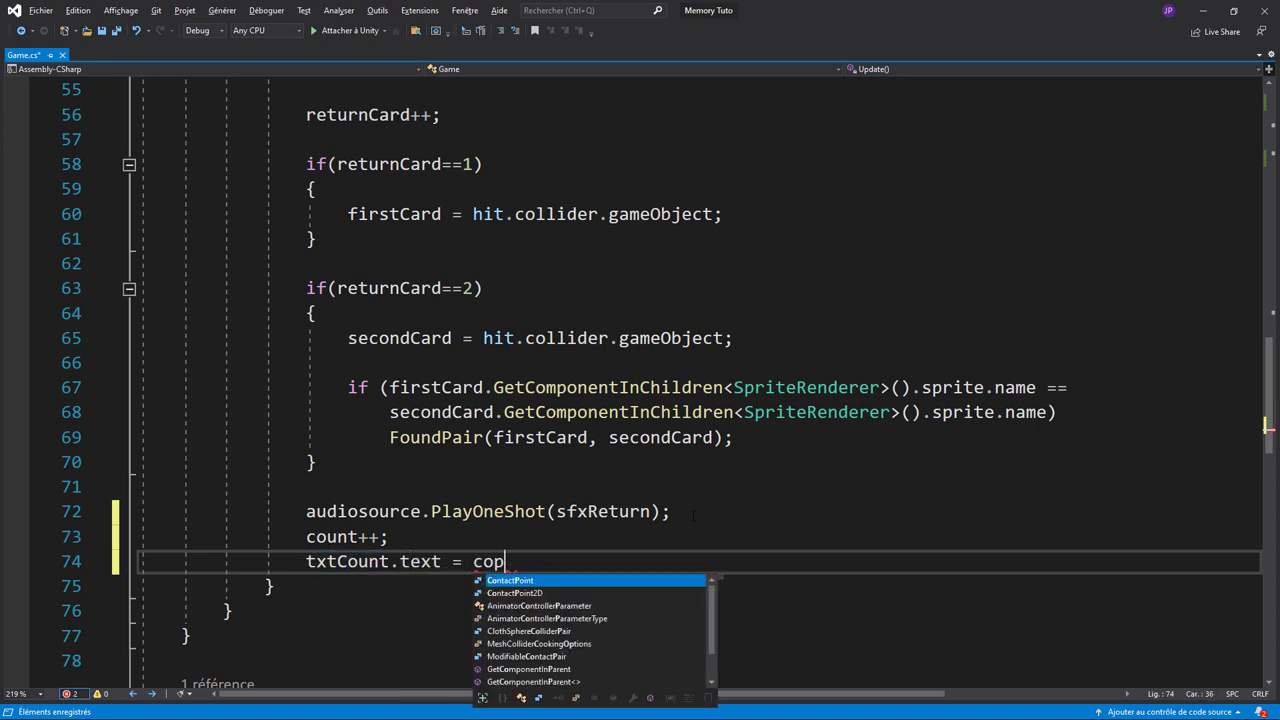
text(unt)
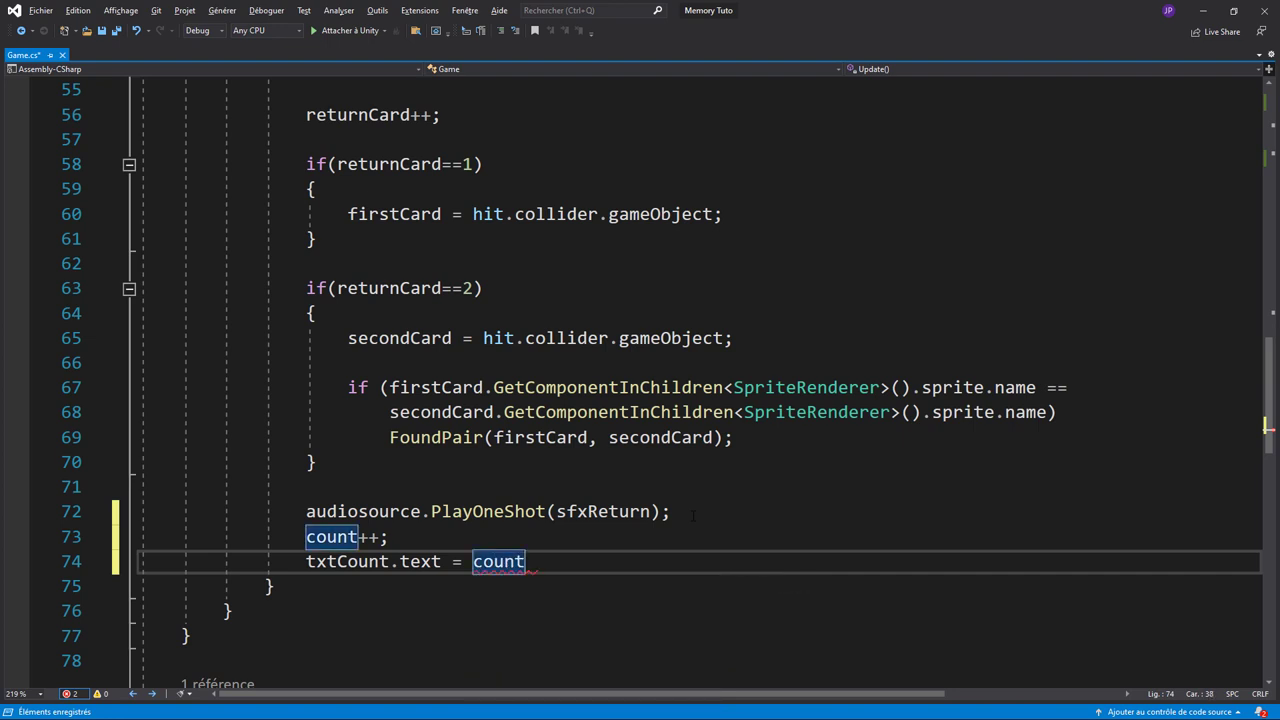
text(.to)
key(Tab)
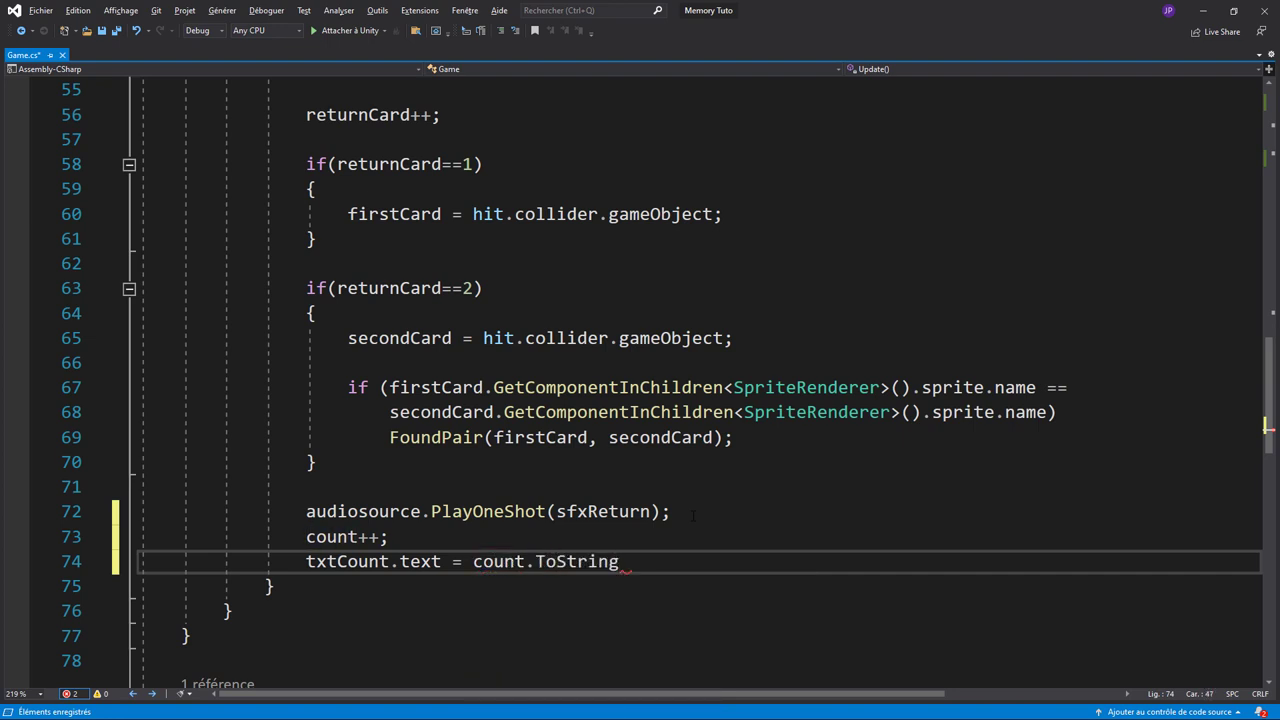
text(()
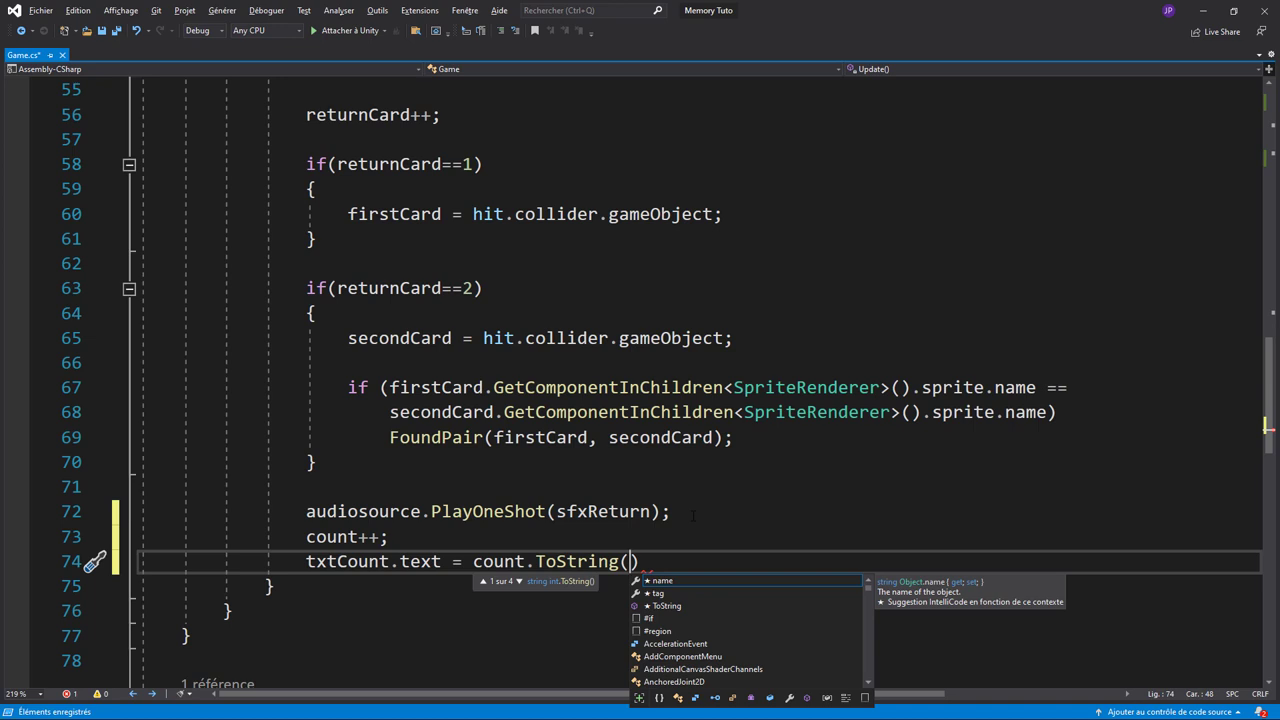
text("00"))
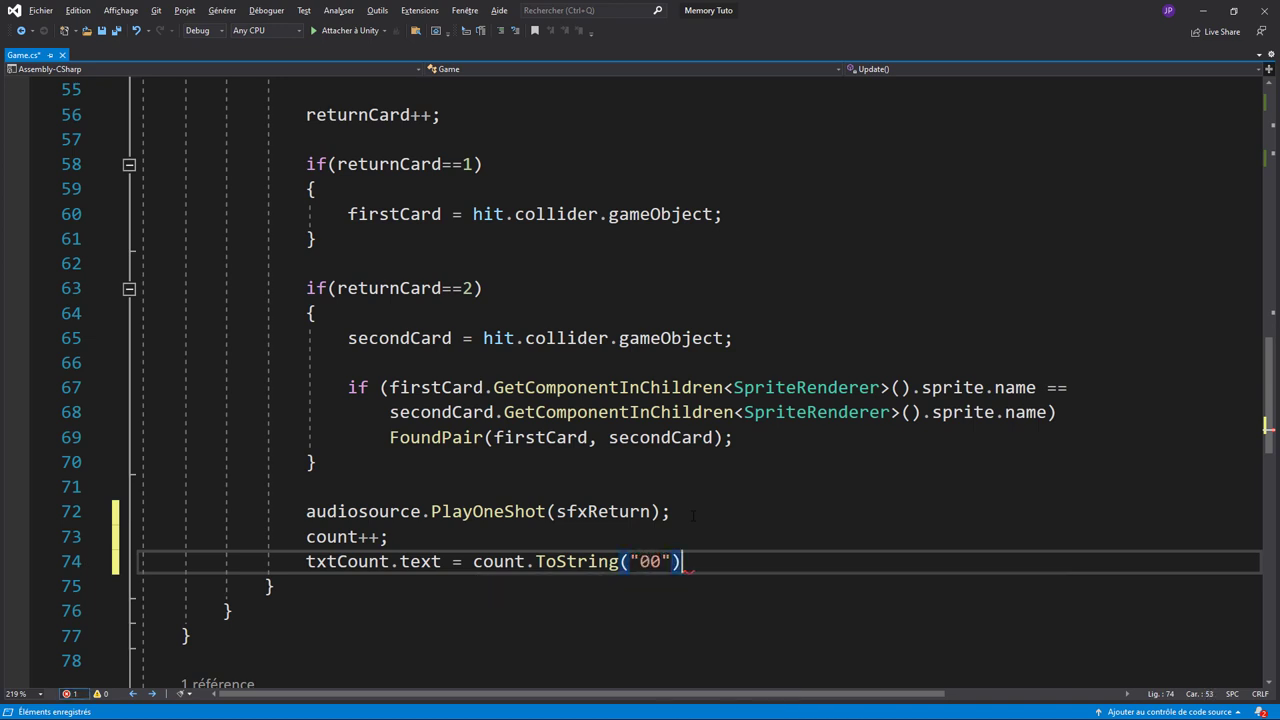
text(;)
key(ctrl+s)
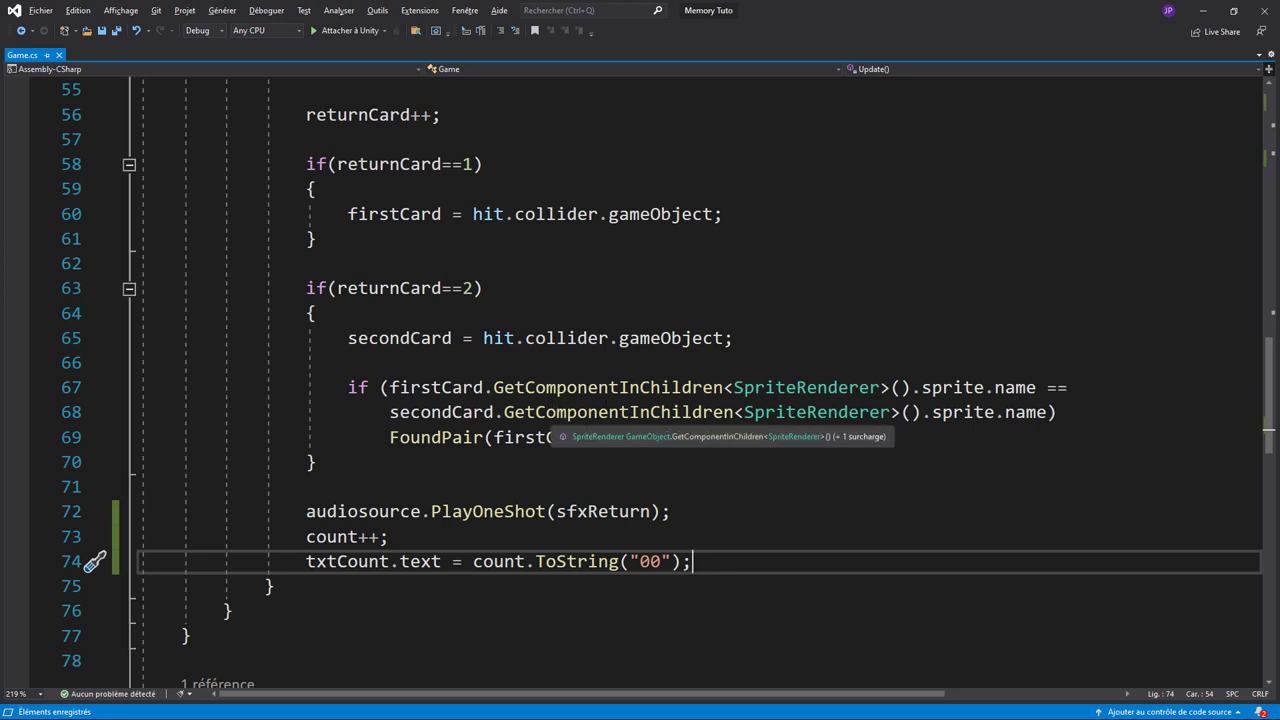
click(1204, 11)
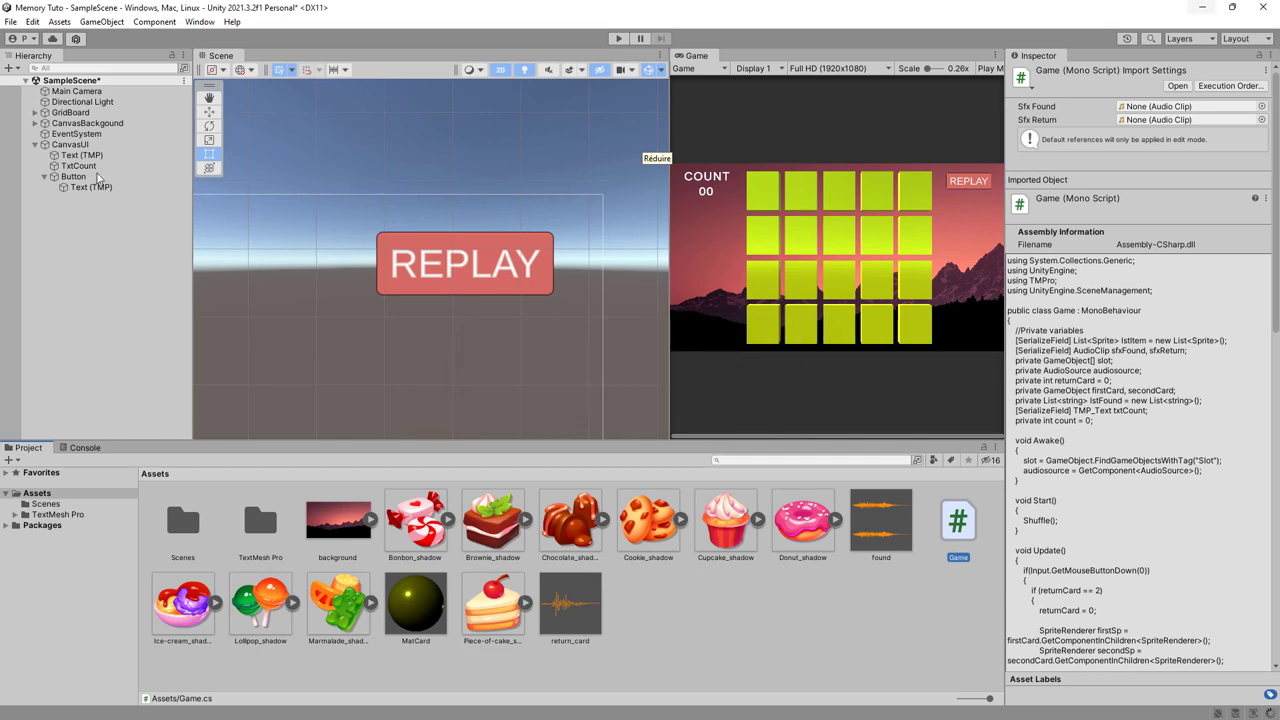
Assign the TxtCount object to GridBoard's Txt Count slot and start Play
click(70, 112)
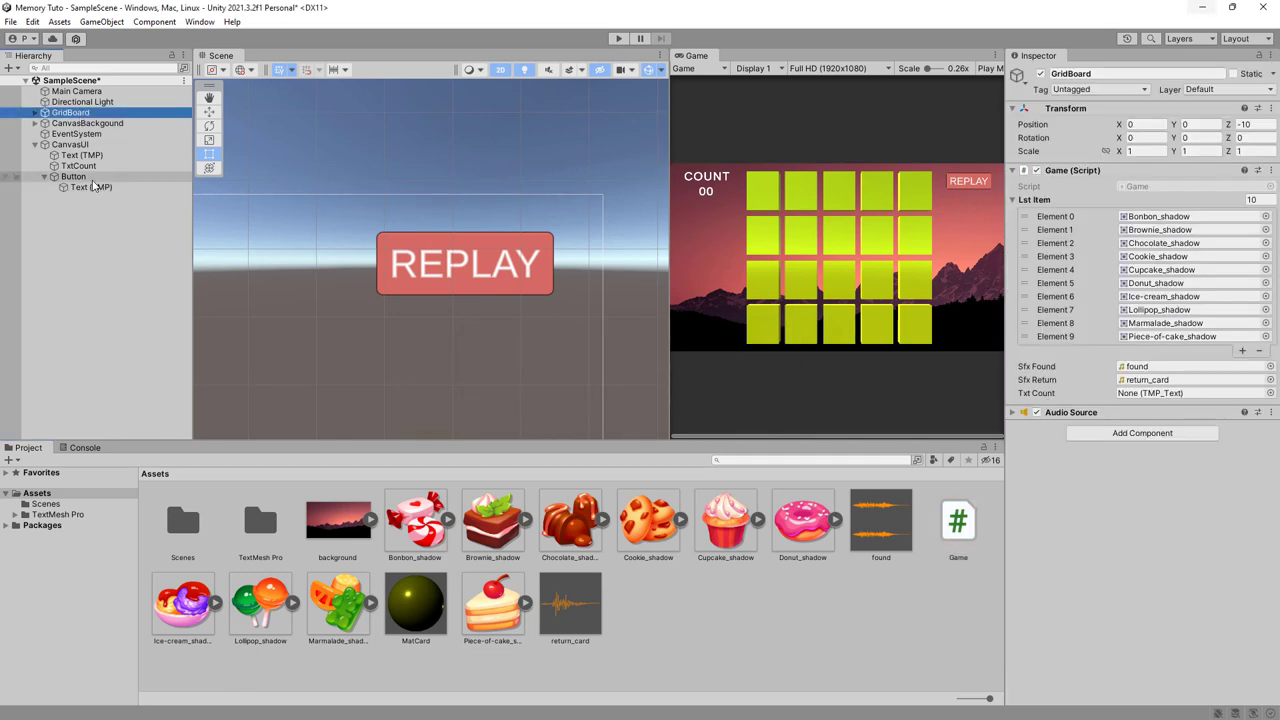
drag(78, 165, 1162, 402)
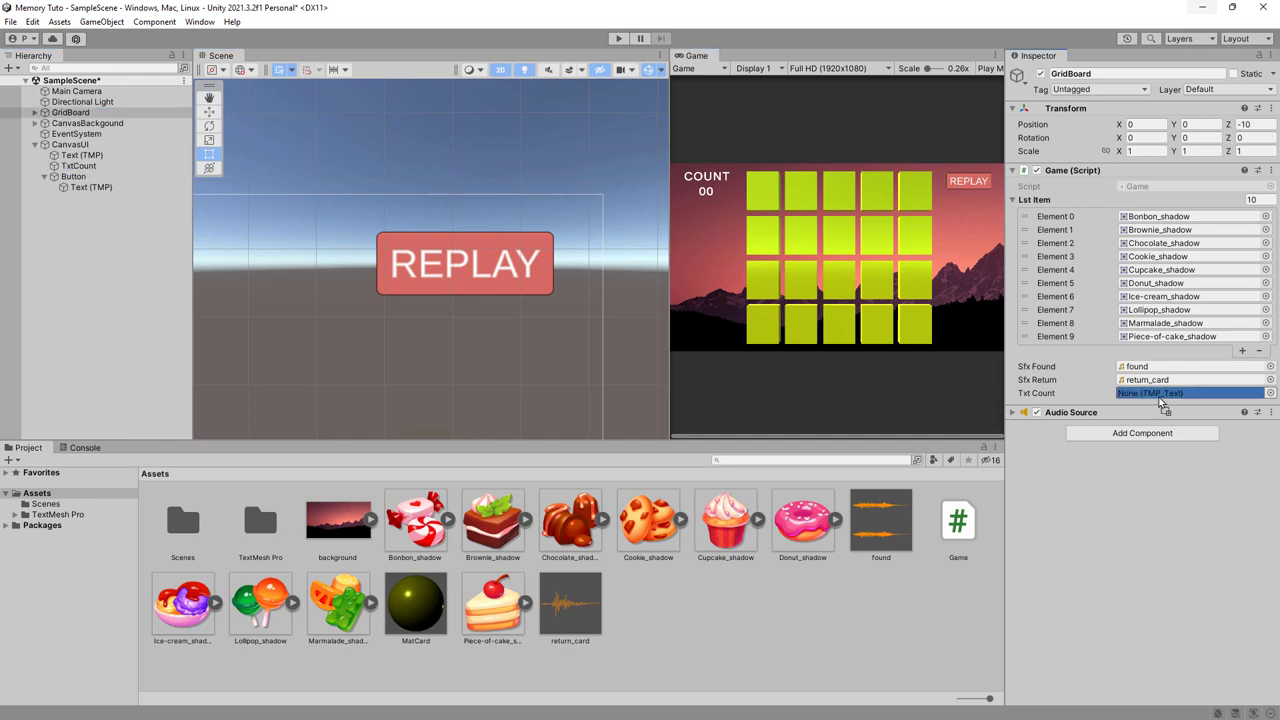
click(618, 38)
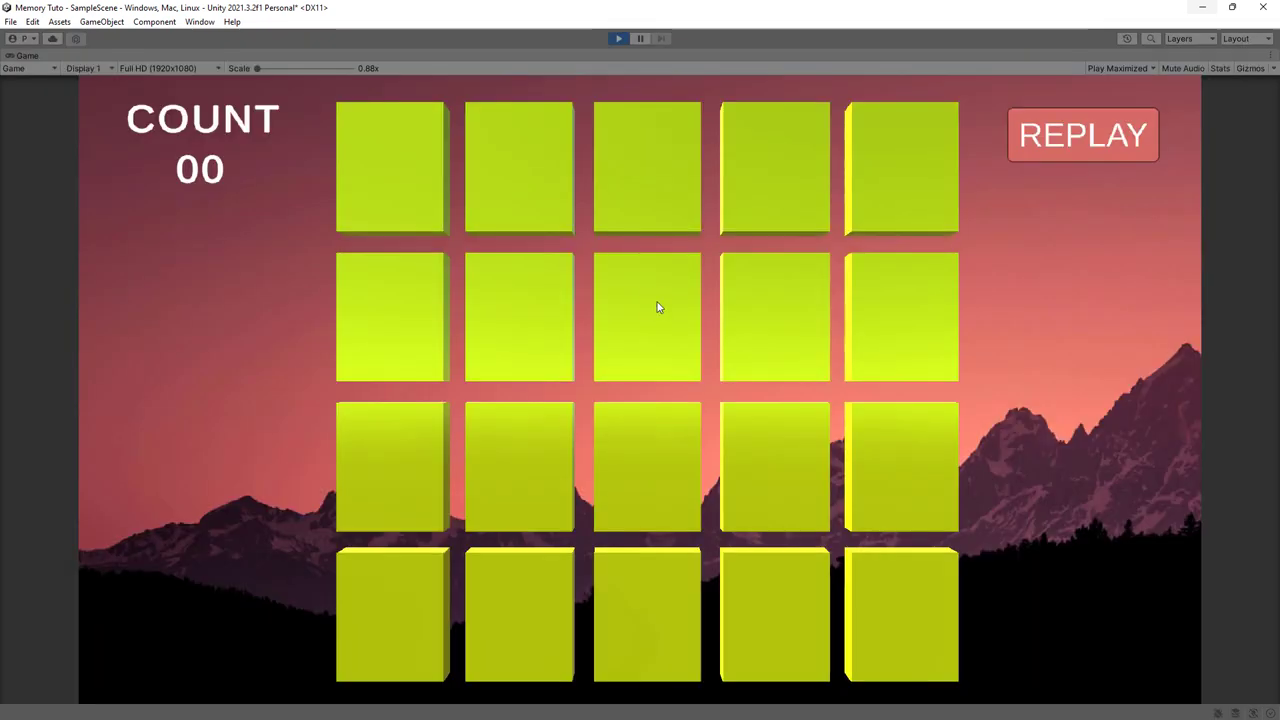
Flip cards across all rows, matching the gummies pair, while watching COUNT rise
click(657, 306)
click(527, 333)
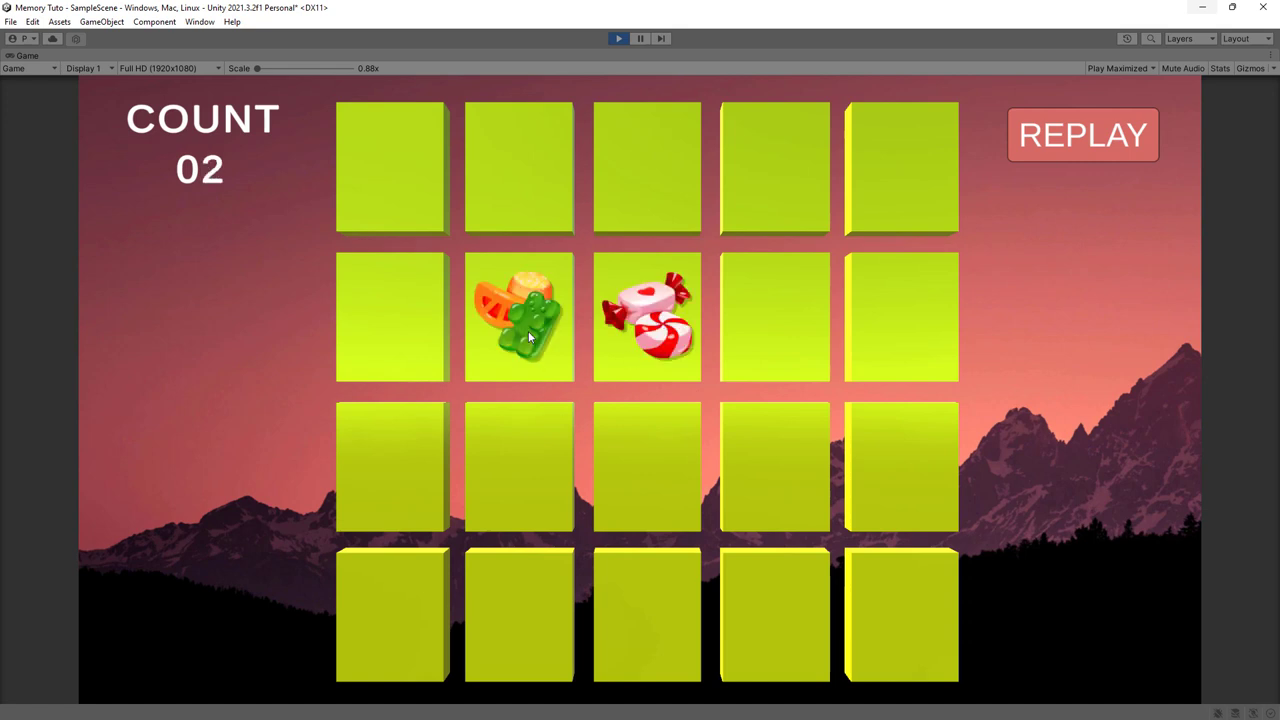
click(509, 448)
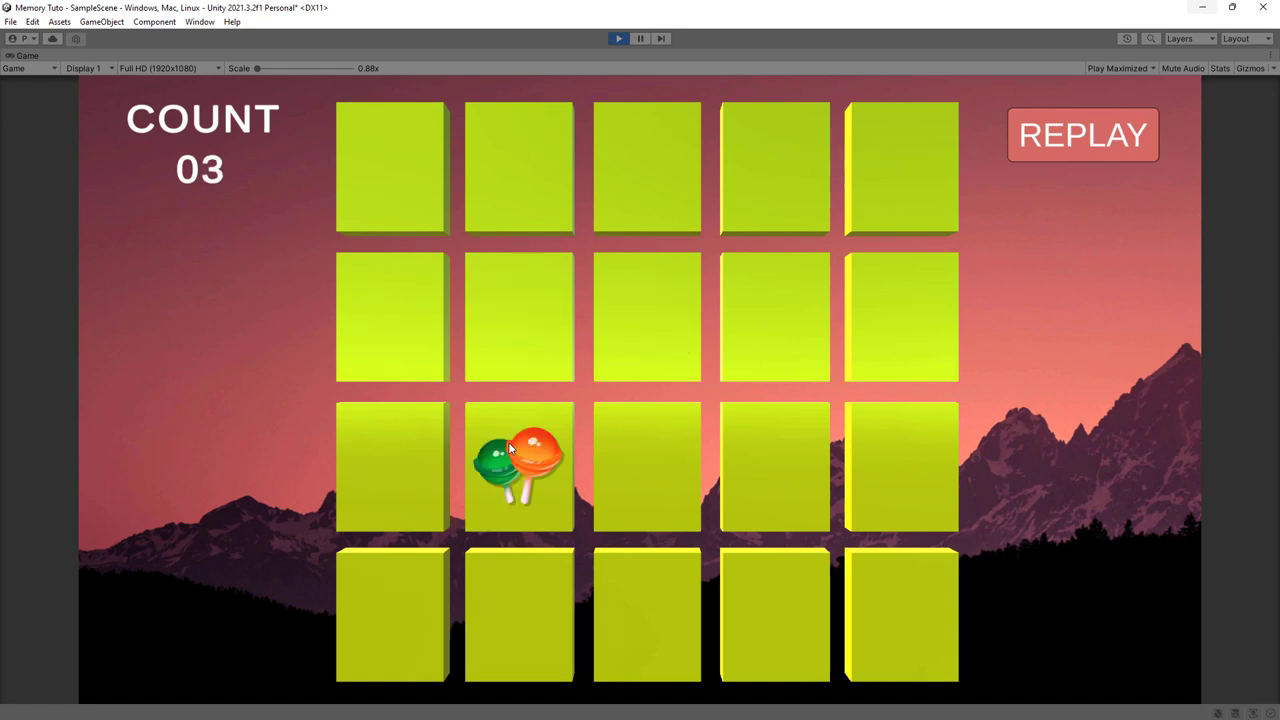
click(771, 213)
click(537, 193)
click(419, 296)
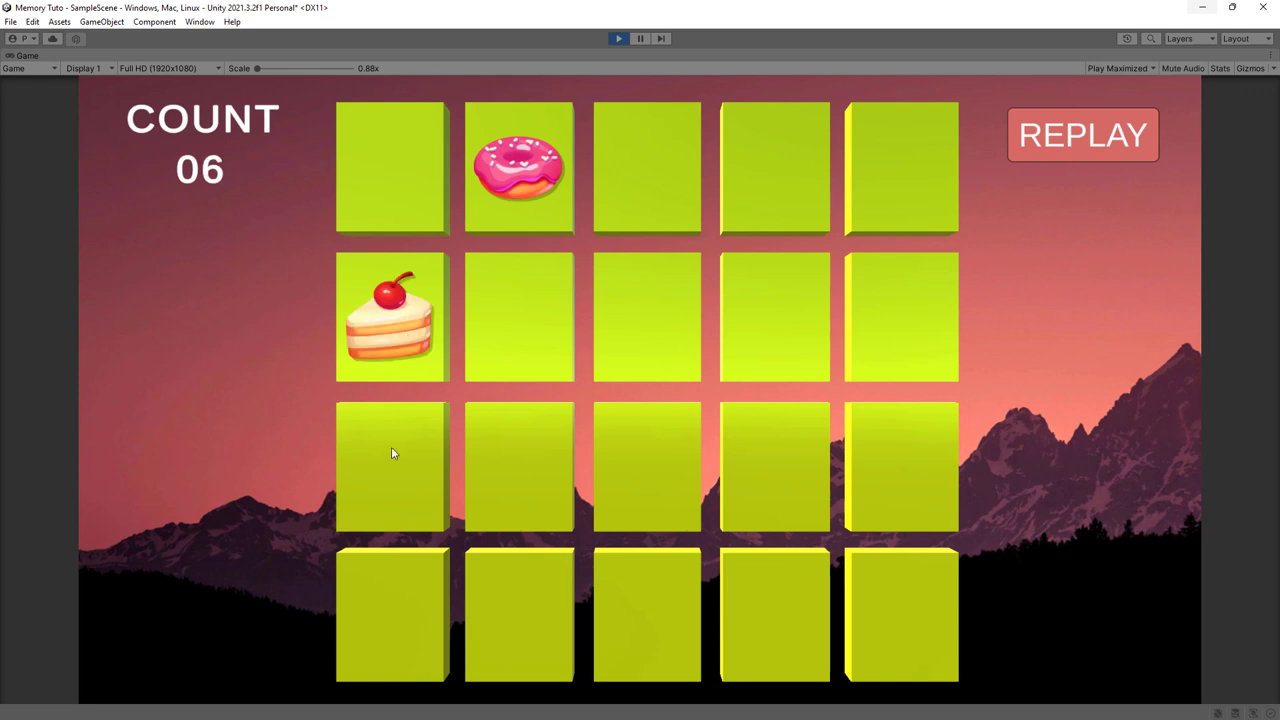
click(391, 446)
click(812, 497)
click(942, 448)
click(905, 318)
click(777, 337)
click(647, 318)
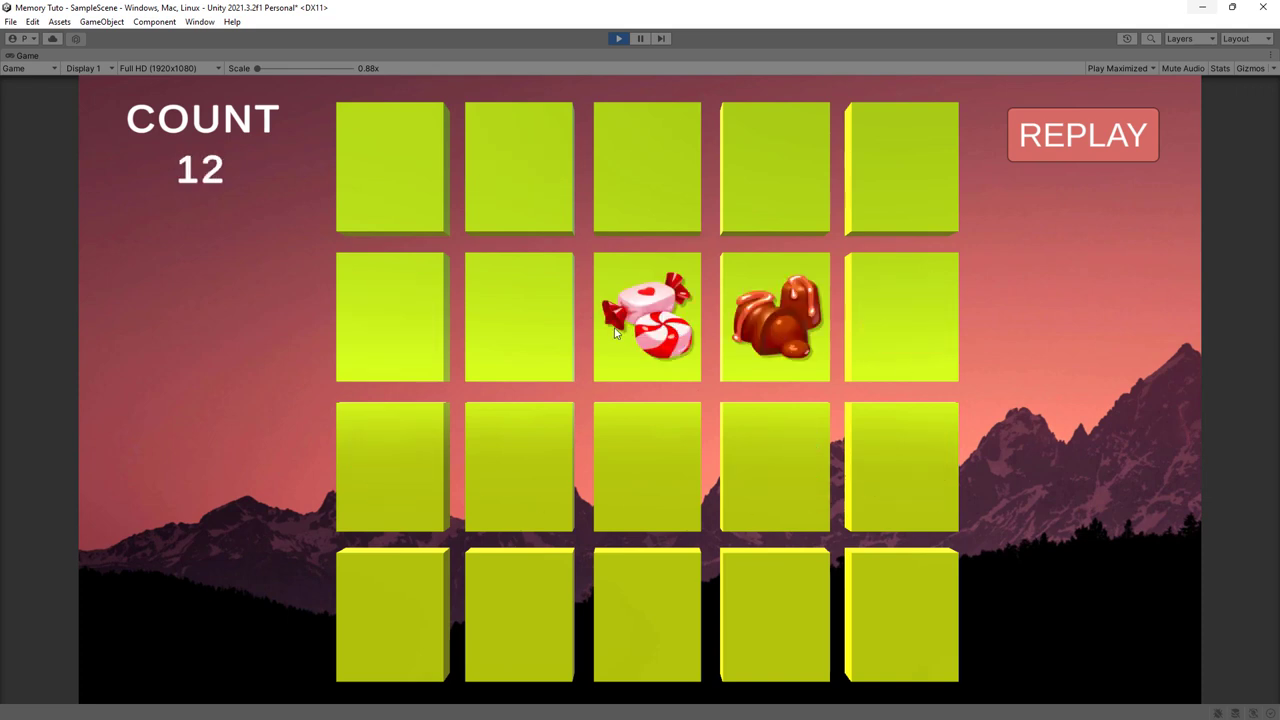
click(519, 318)
click(608, 489)
click(517, 449)
click(437, 457)
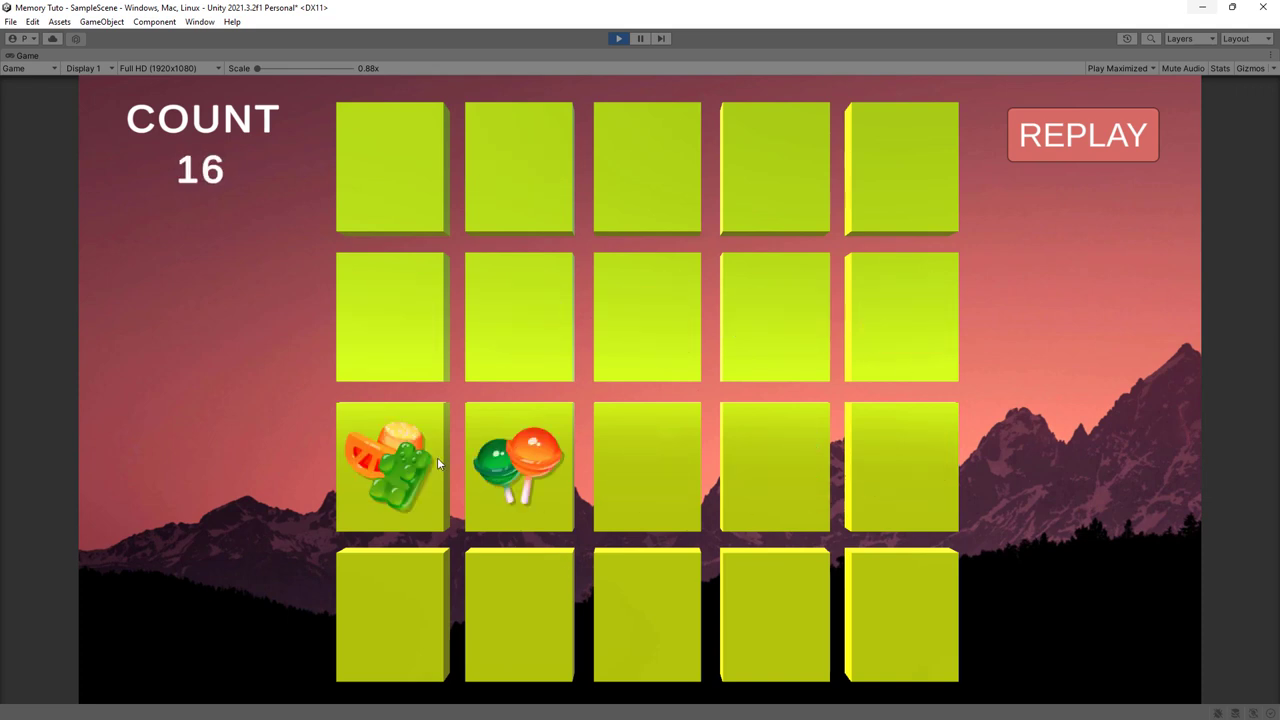
click(556, 335)
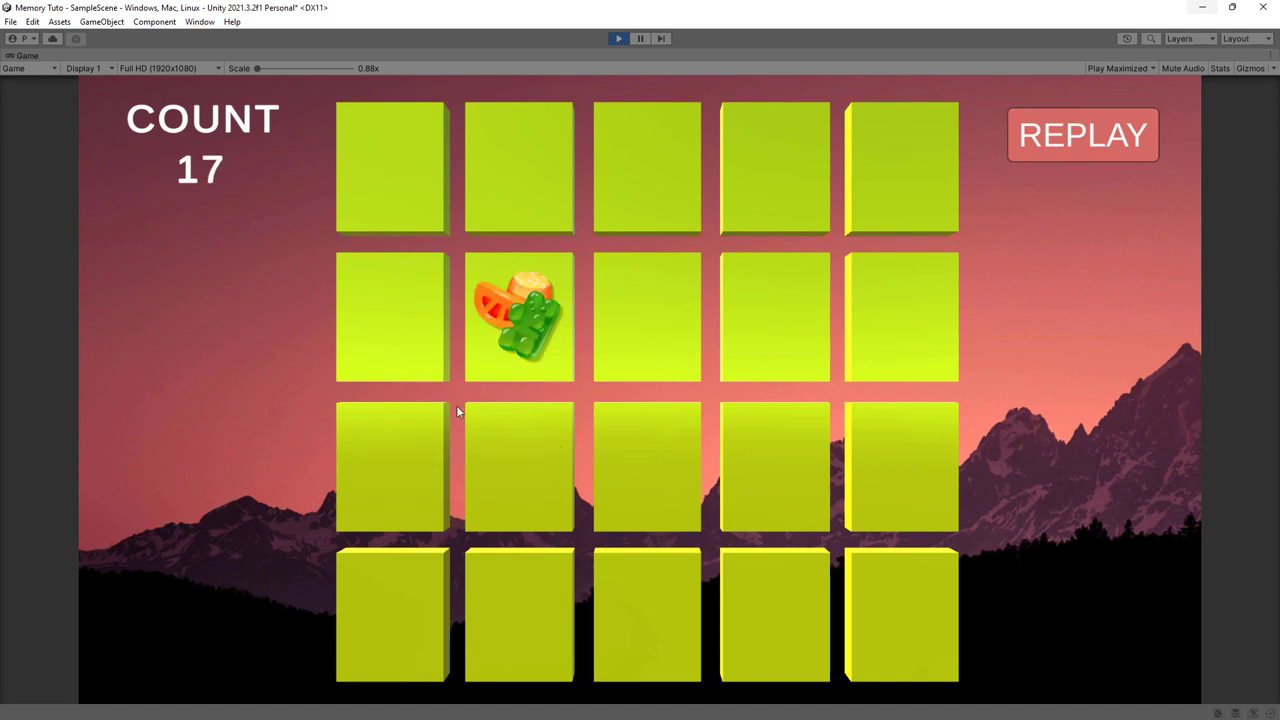
click(440, 420)
click(790, 200)
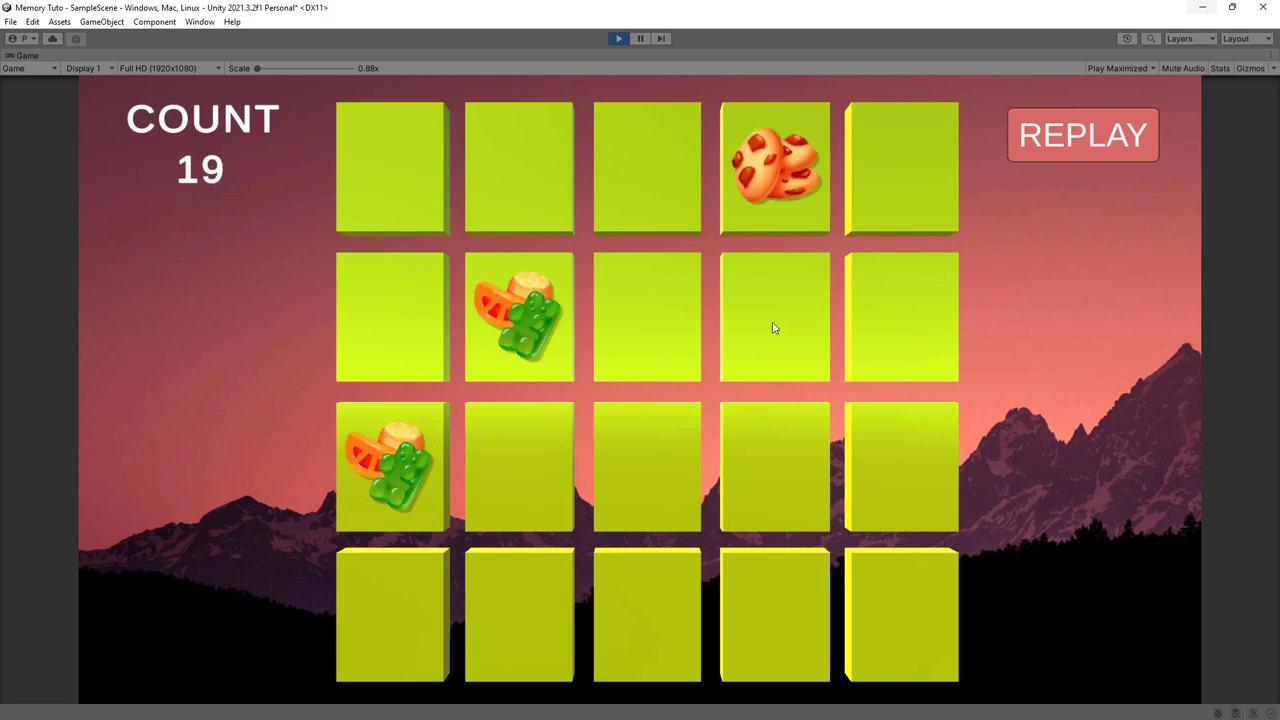
click(771, 326)
Stop Play, select the REPLAY Button object, and switch back to Game.cs
click(620, 39)
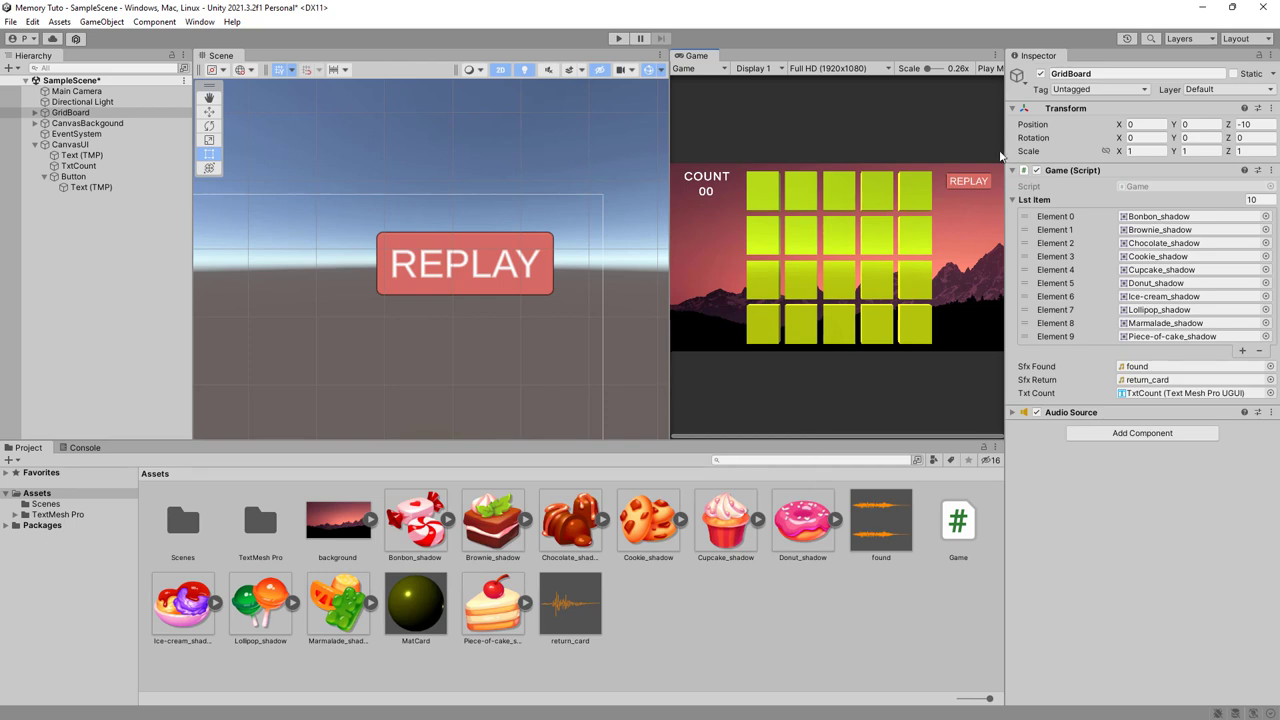
click(46, 178)
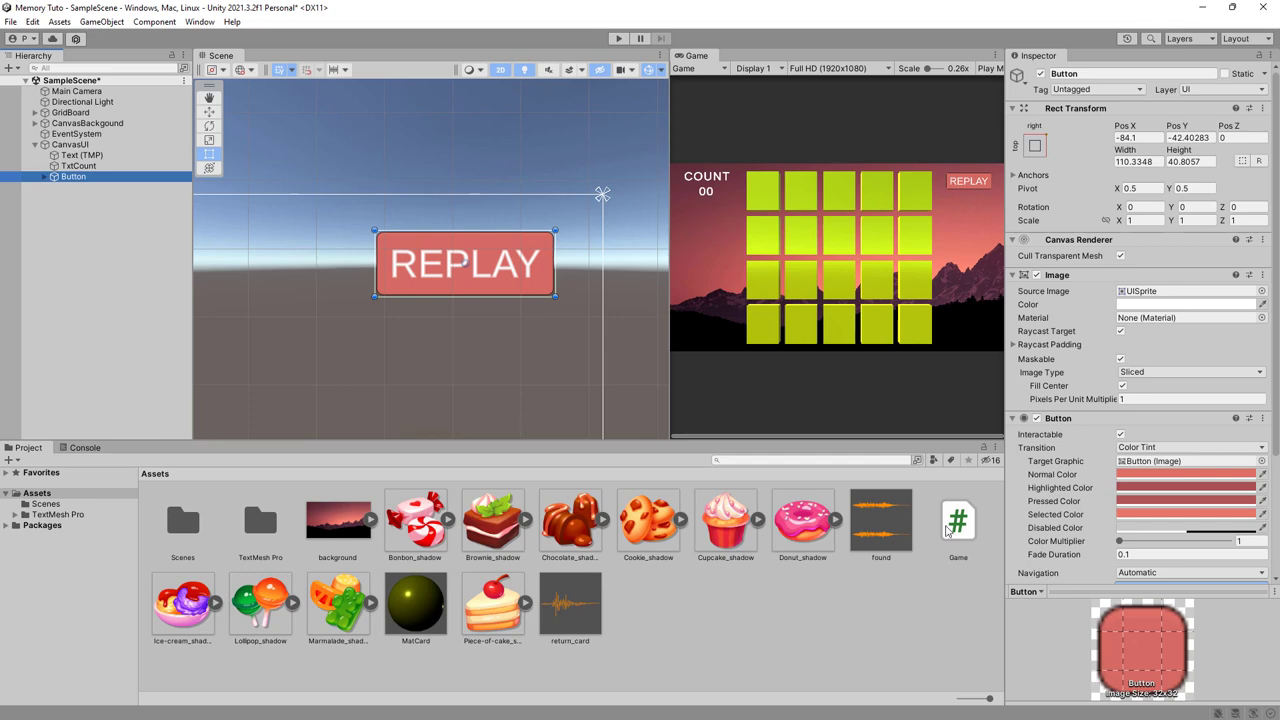
key(alt+Tab)
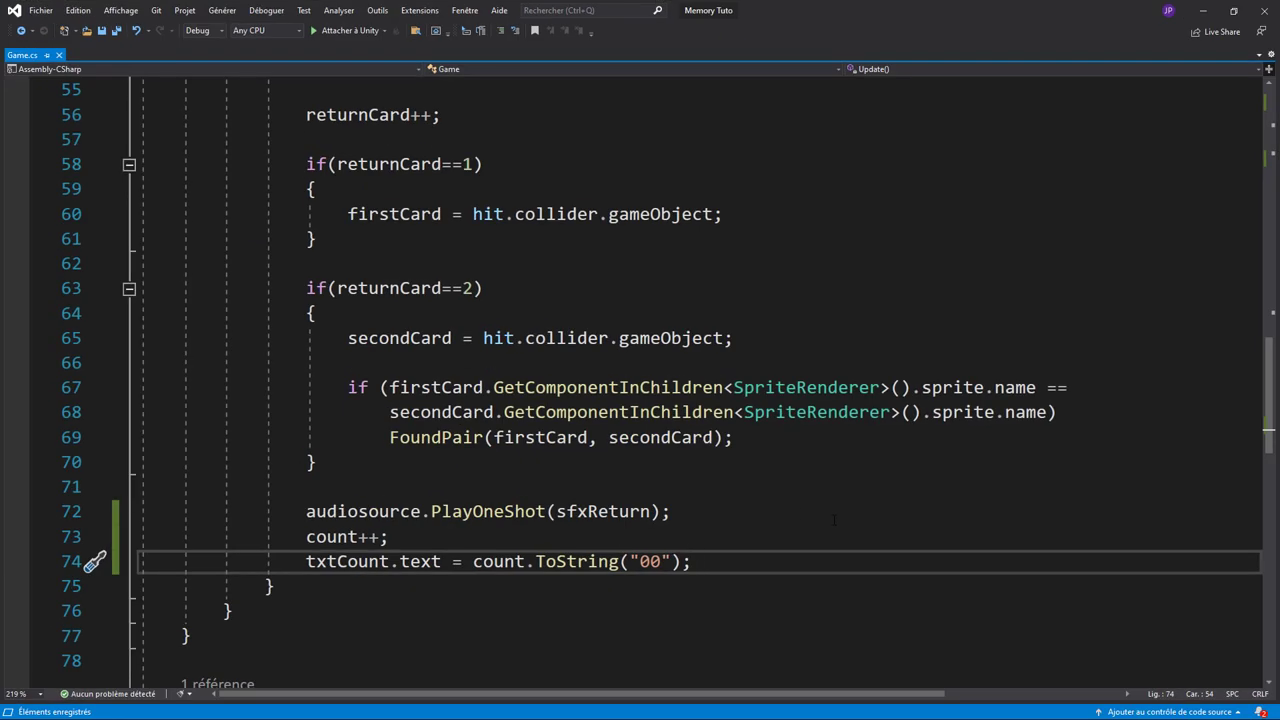
Add an empty public void Replay() method below FoundPair
scroll(834, 519, down, 6)
scroll(834, 519, down, 3)
scroll(834, 519, down, 3)
click(219, 376)
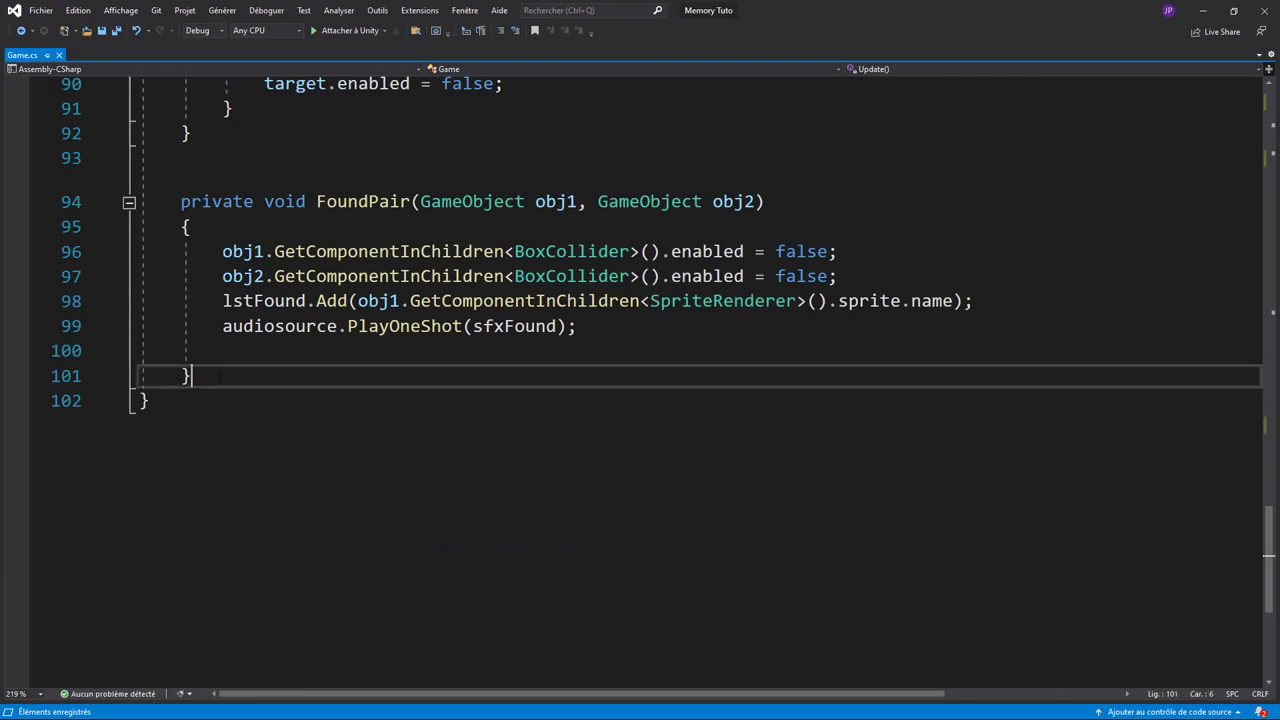
key(Return)
key(Return)
text(publi)
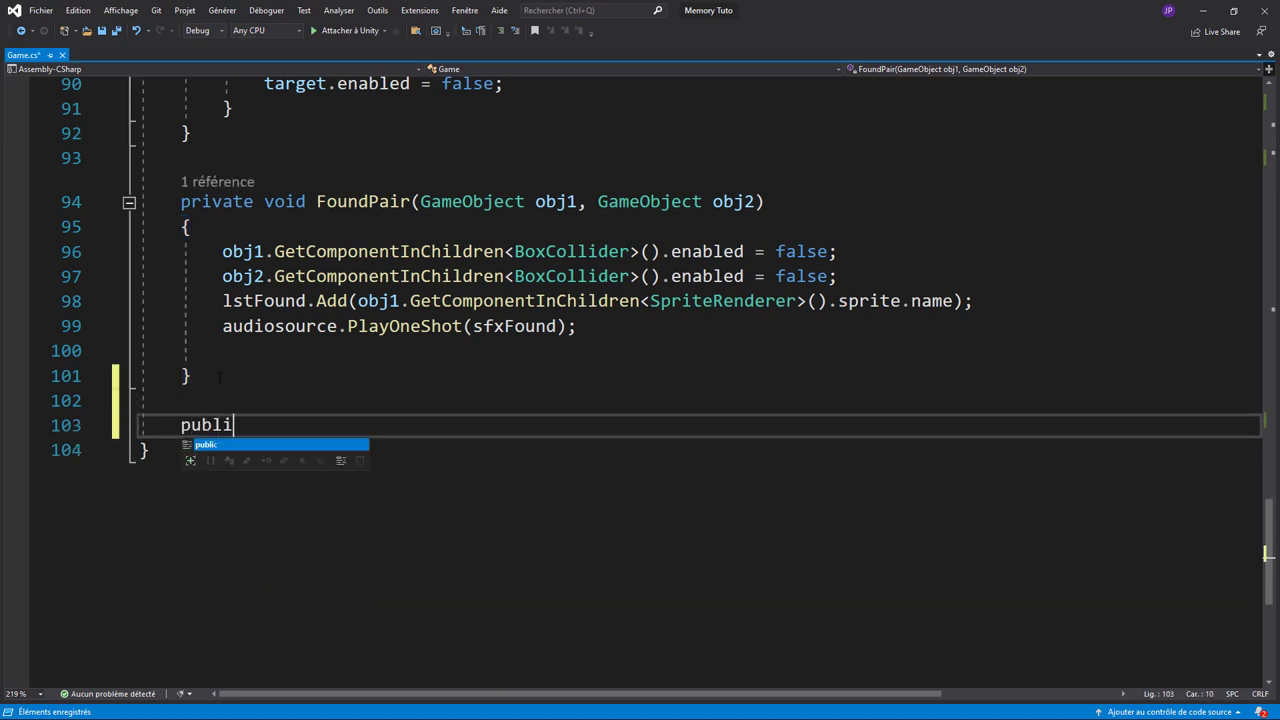
text(c void)
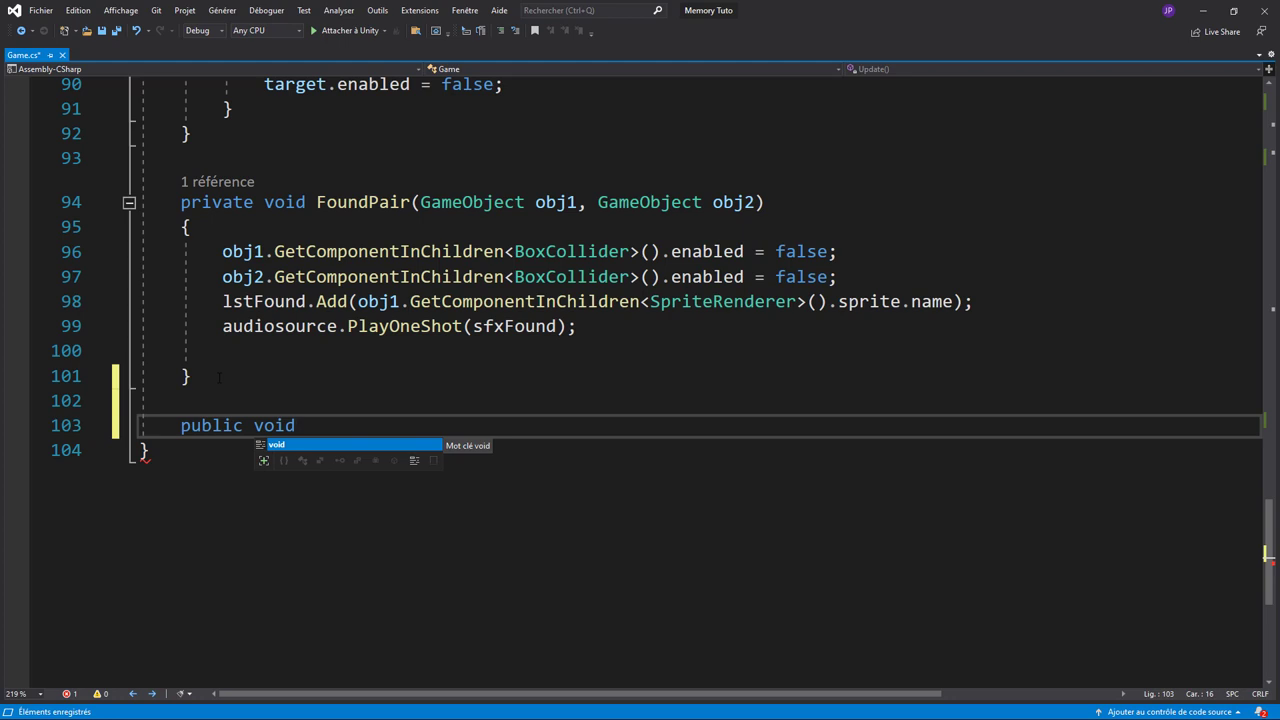
text( Replay)
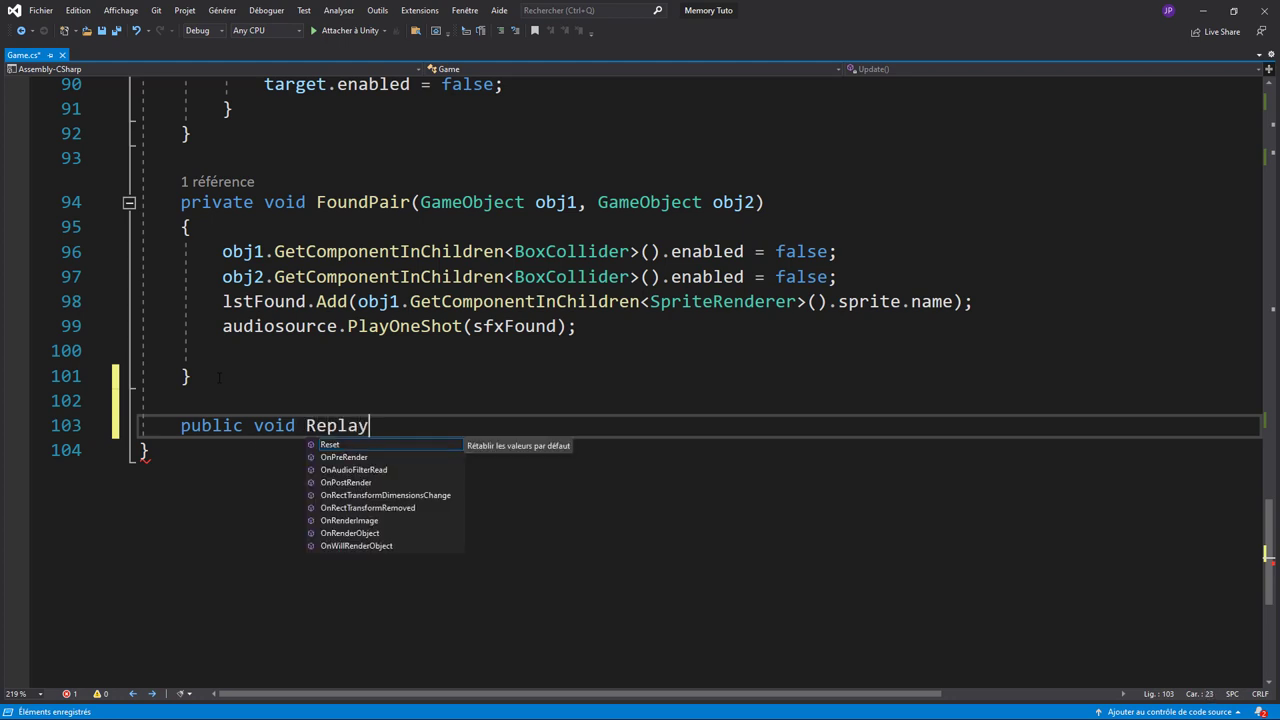
text(())
key(Return)
text({)
key(Return)
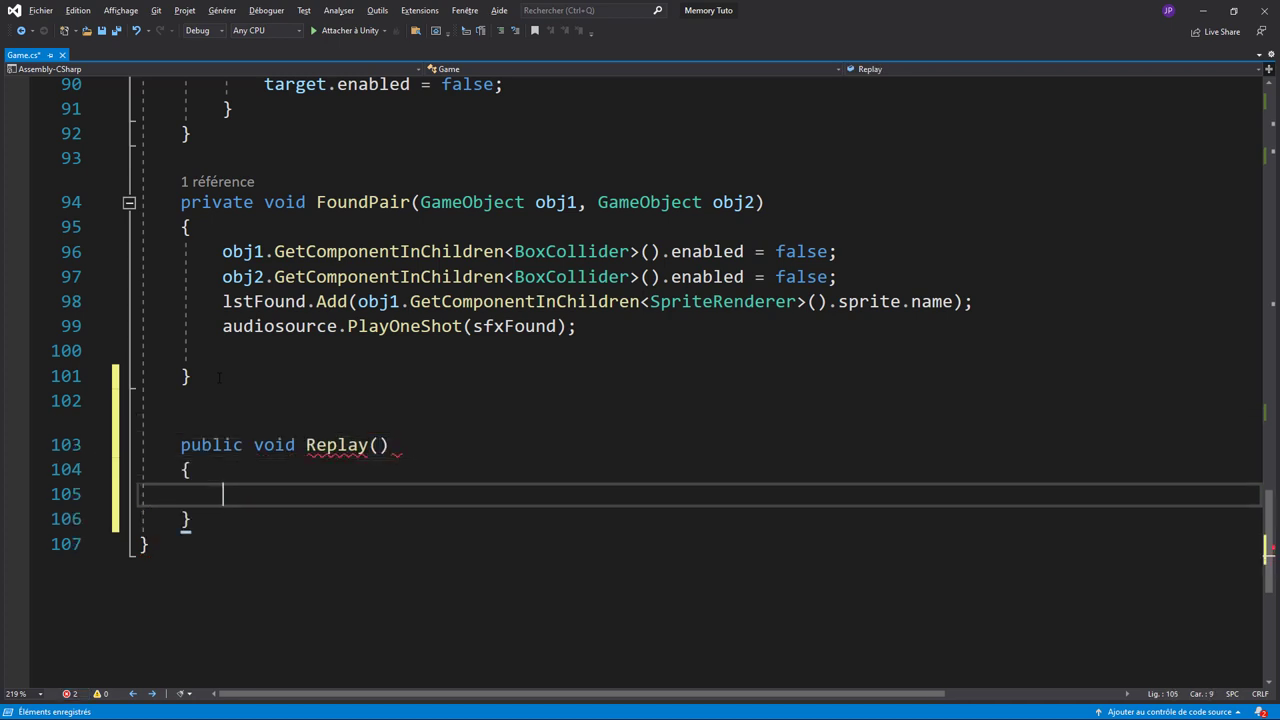
Fill Replay with SceneManager.LoadScene(SceneManager.GetActiveScene().buildIndex);
scroll(250, 370, right, 1)
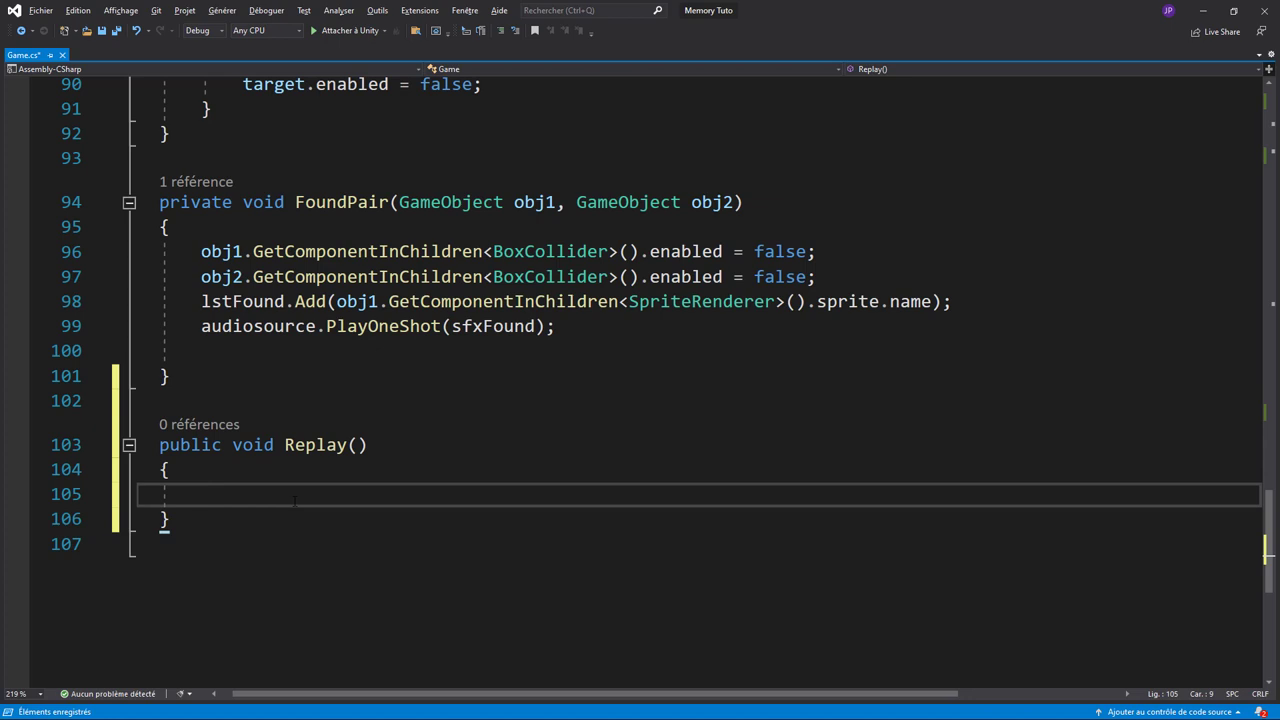
text(sce)
key(Tab)
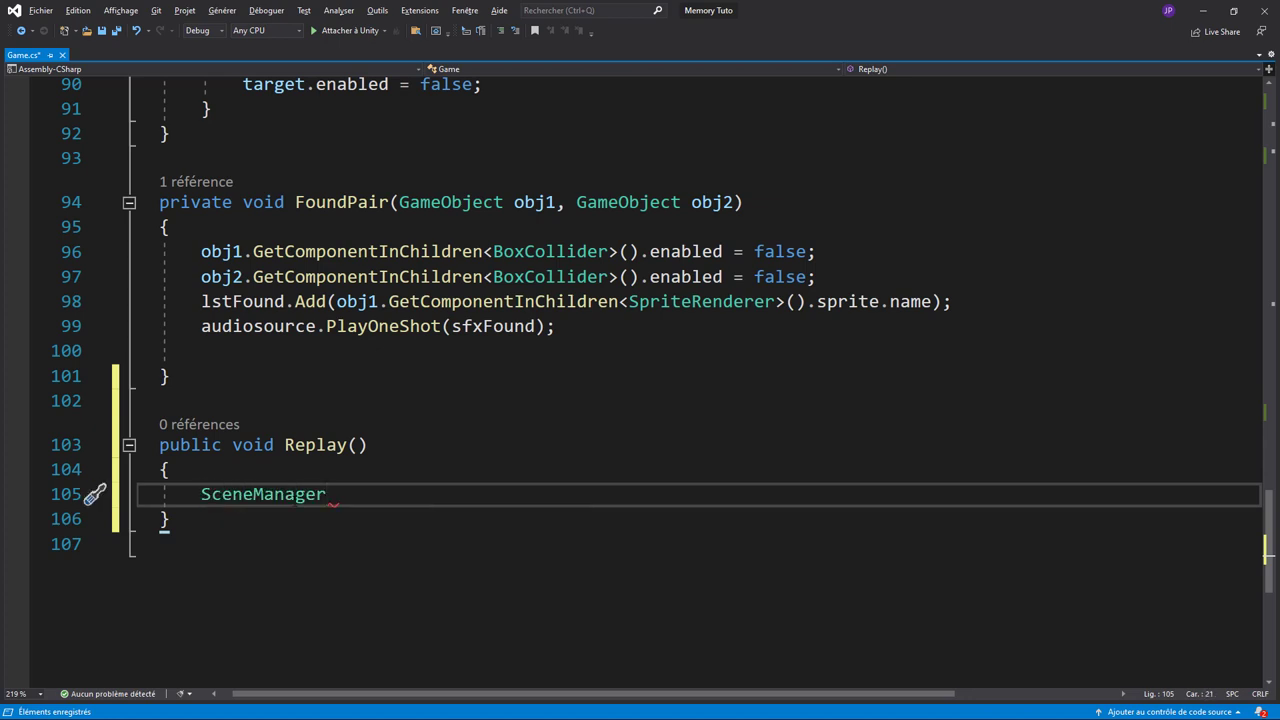
text(.lo)
key(Tab)
text(()
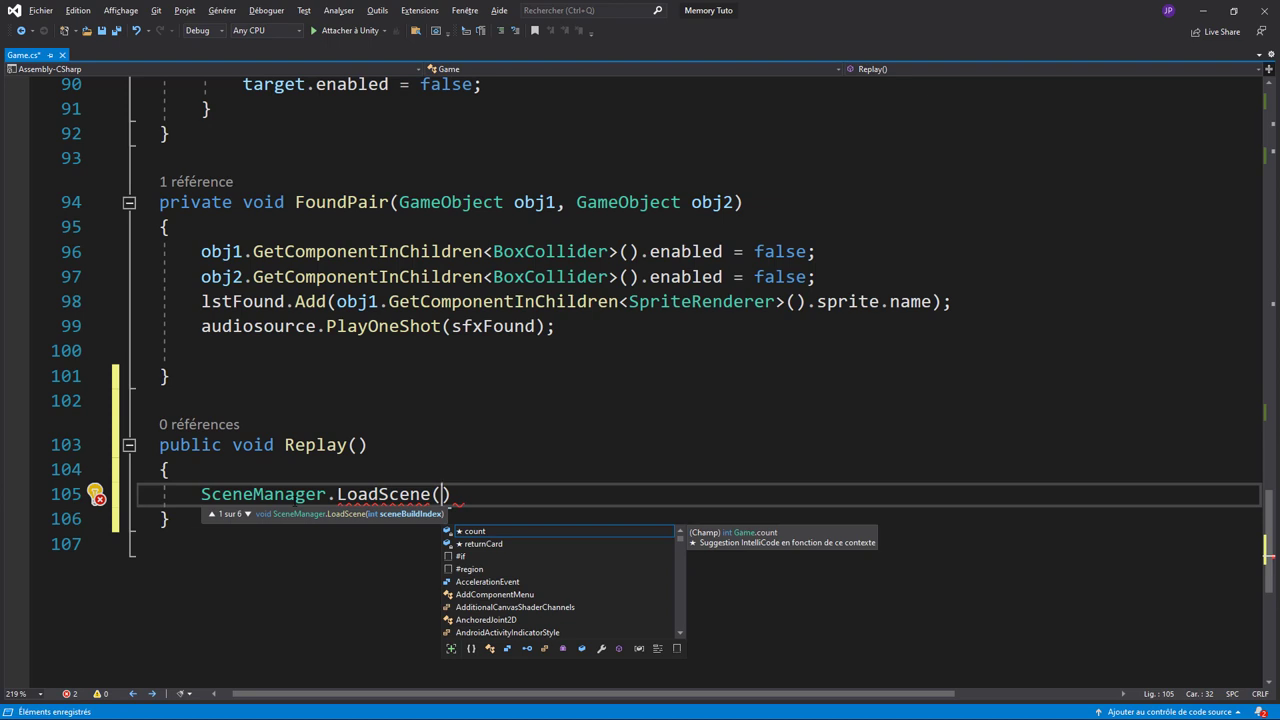
text(scen)
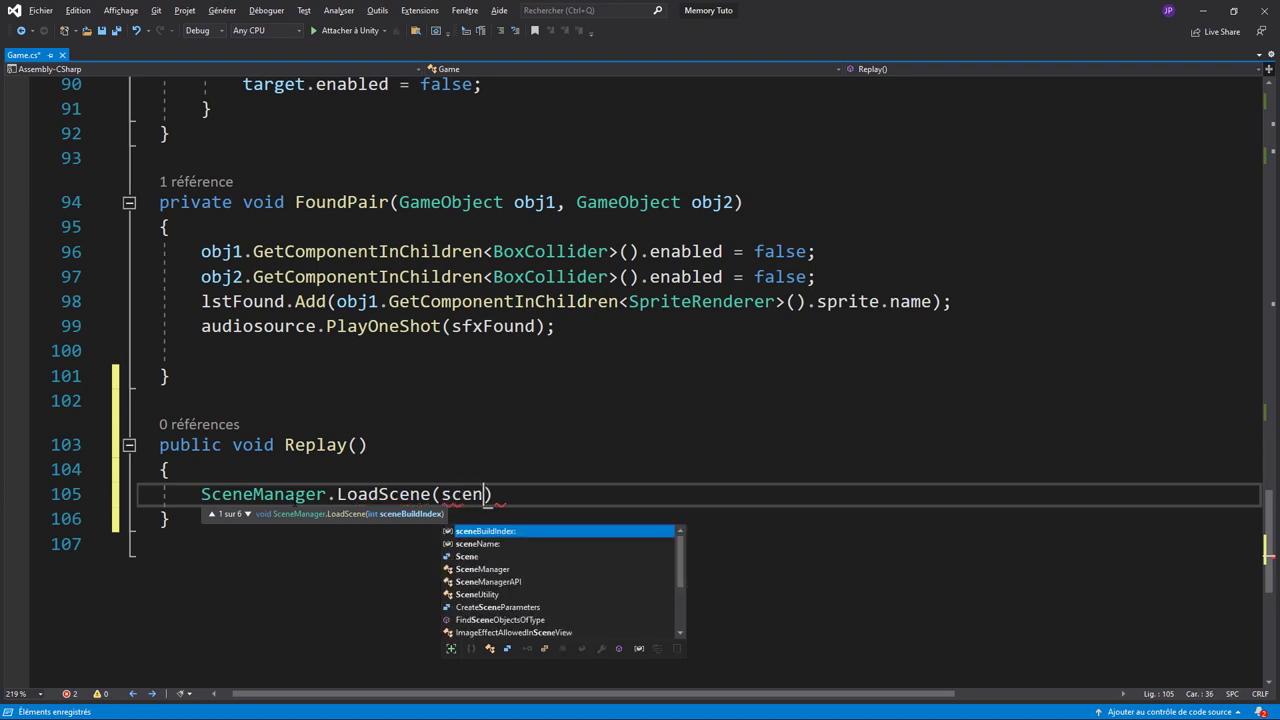
key(Down)
text(e)
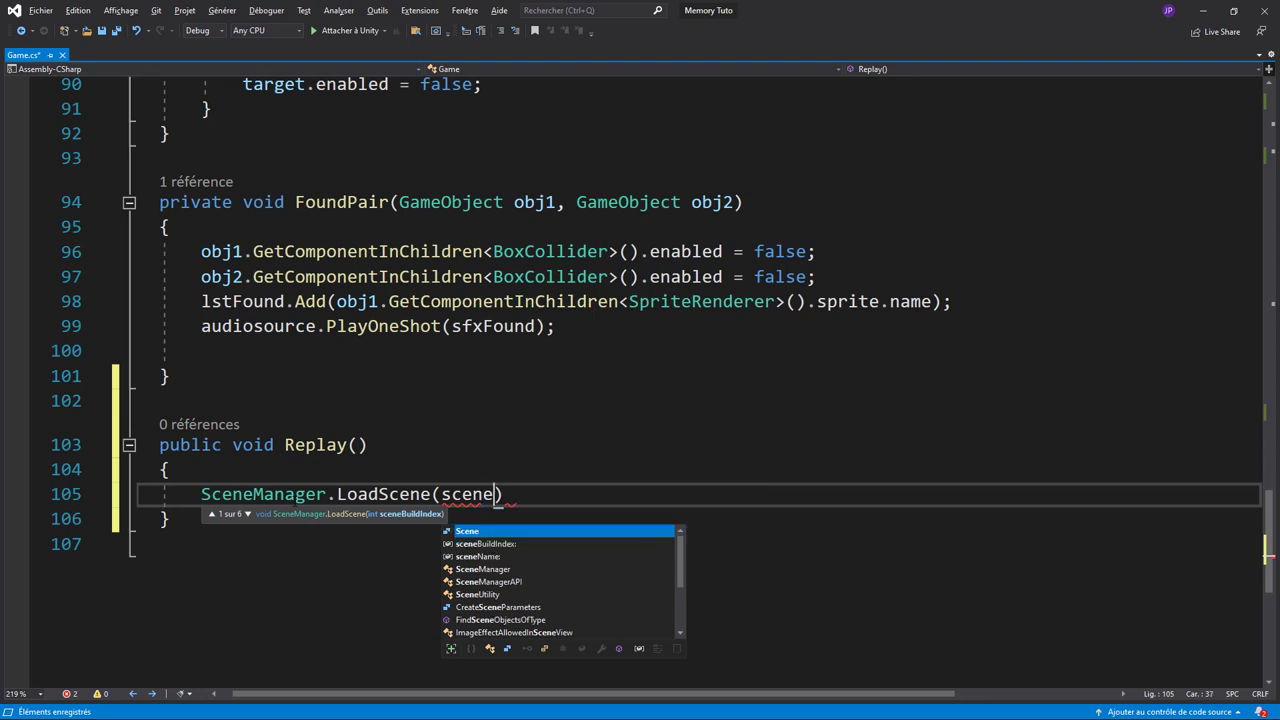
text(m)
key(Tab)
text(.)
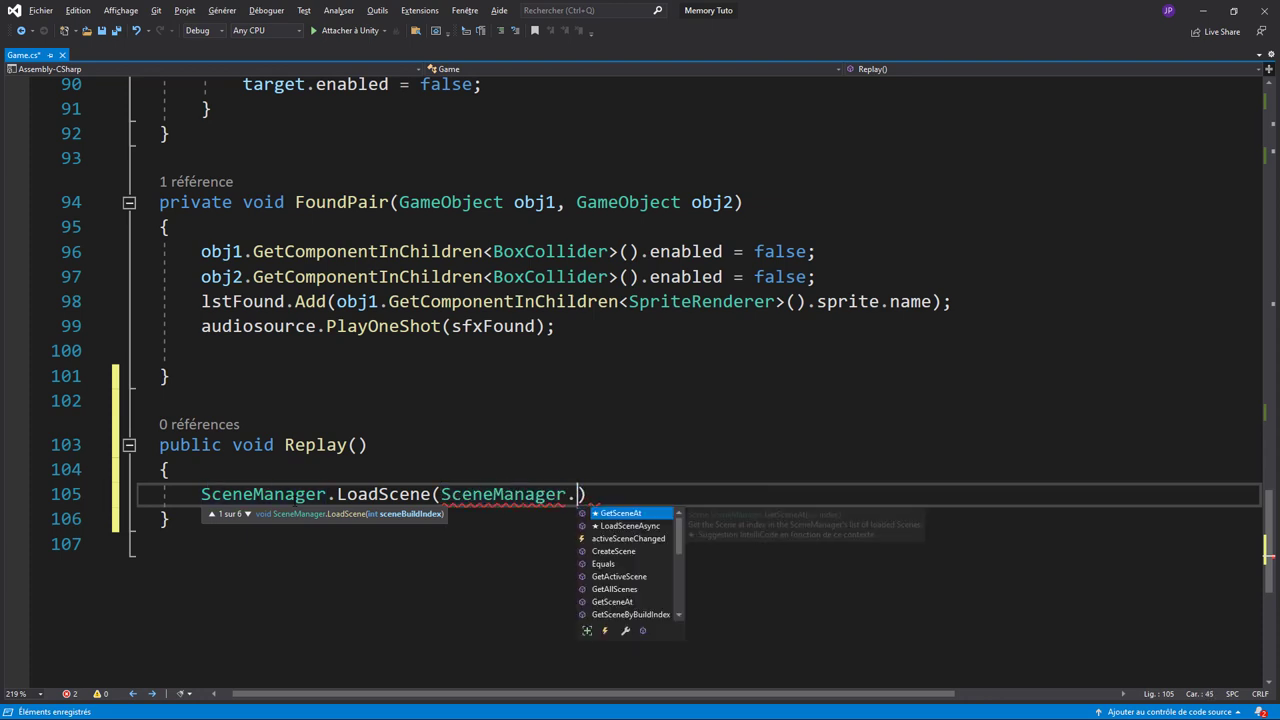
text(get)
key(Tab)
key(Escape)
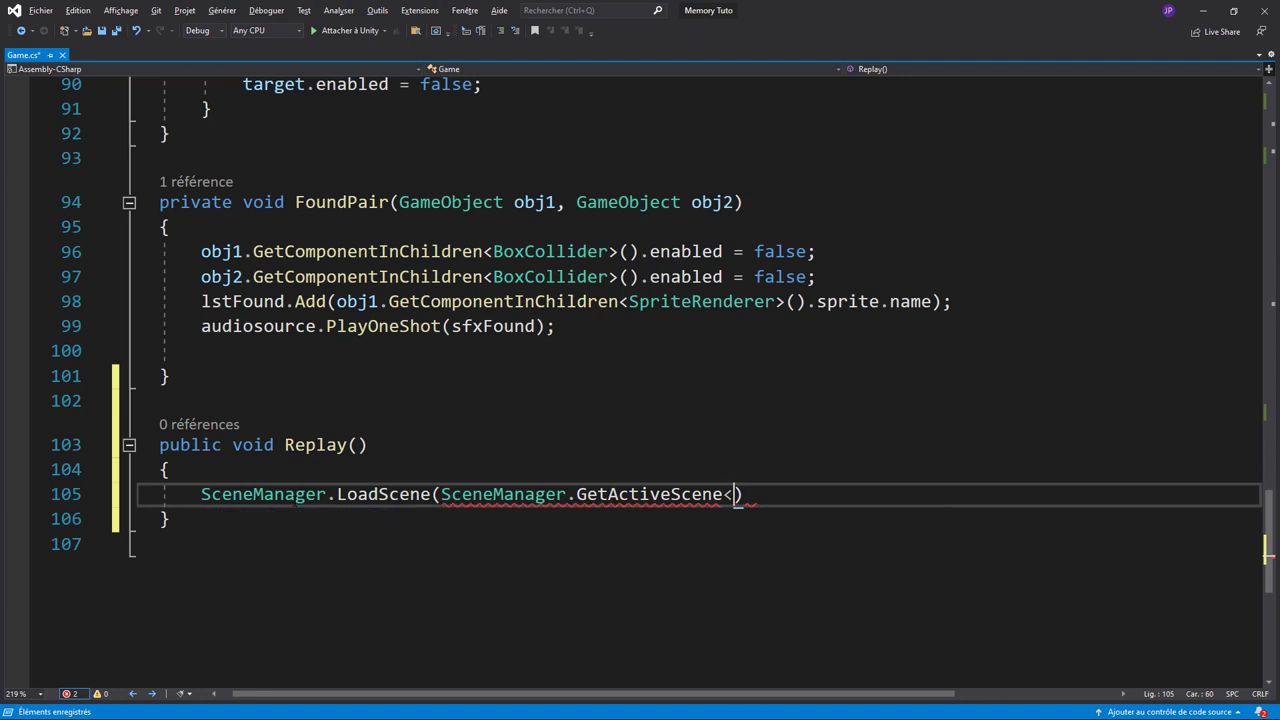
text(()
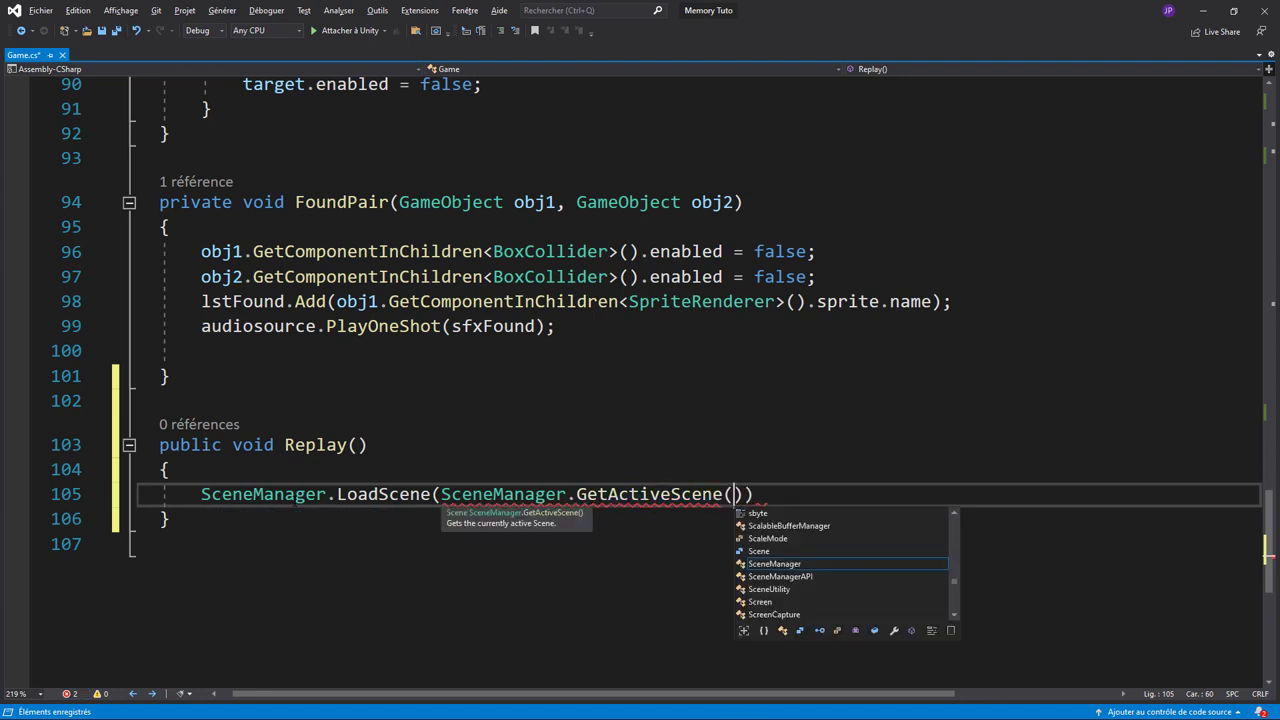
text().)
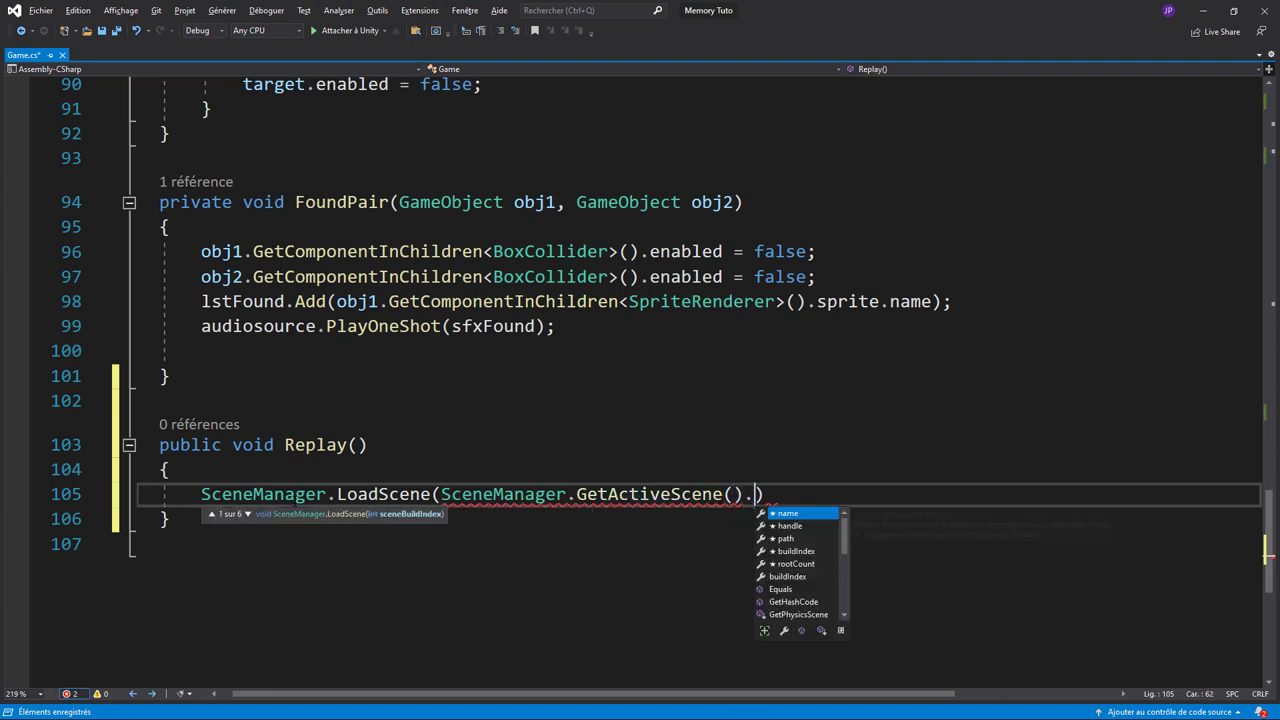
text(bu)
key(Tab)
text())
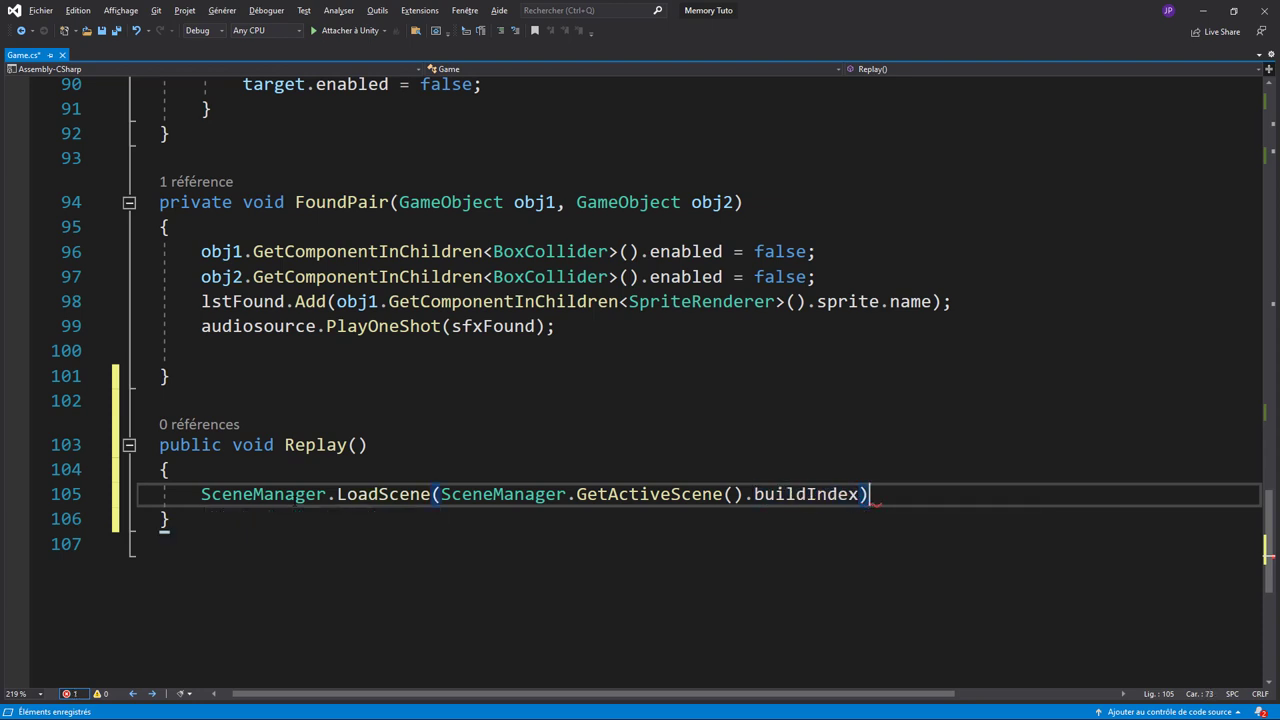
text(;)
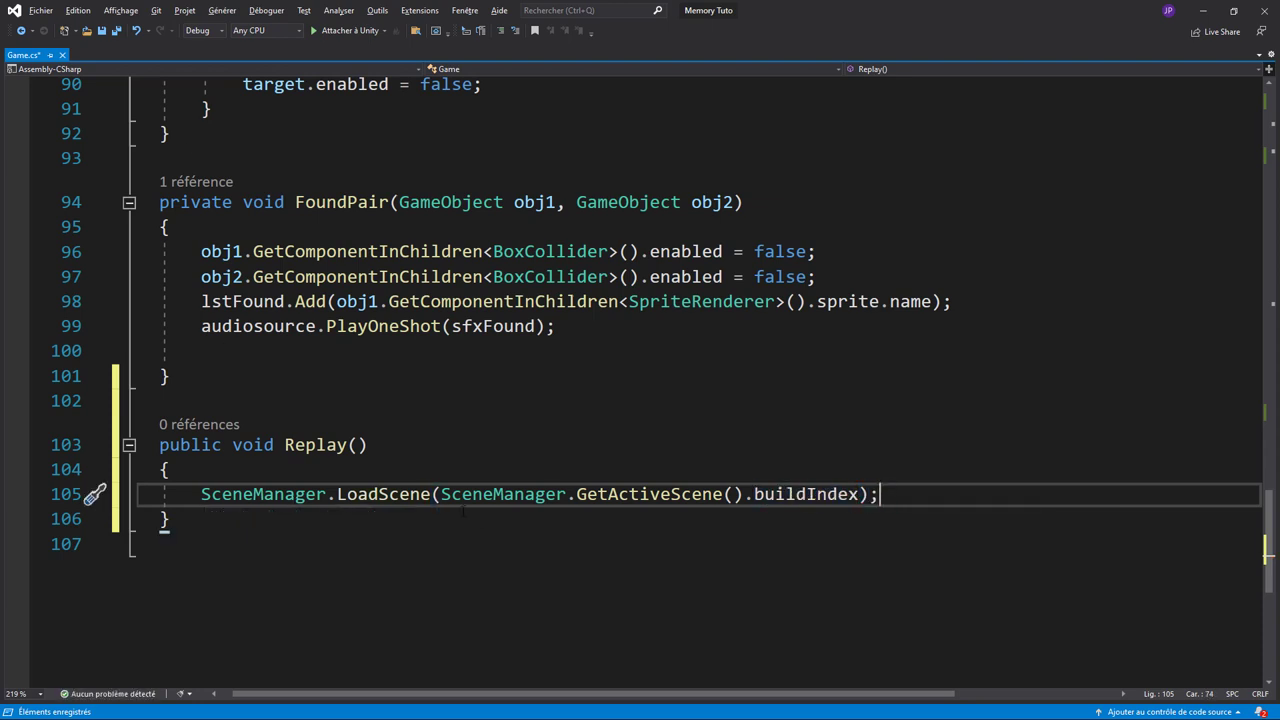
Review LoadScene's overloads, then save Game.cs and return to Unity
click(431, 494)
key(Delete)
text(()
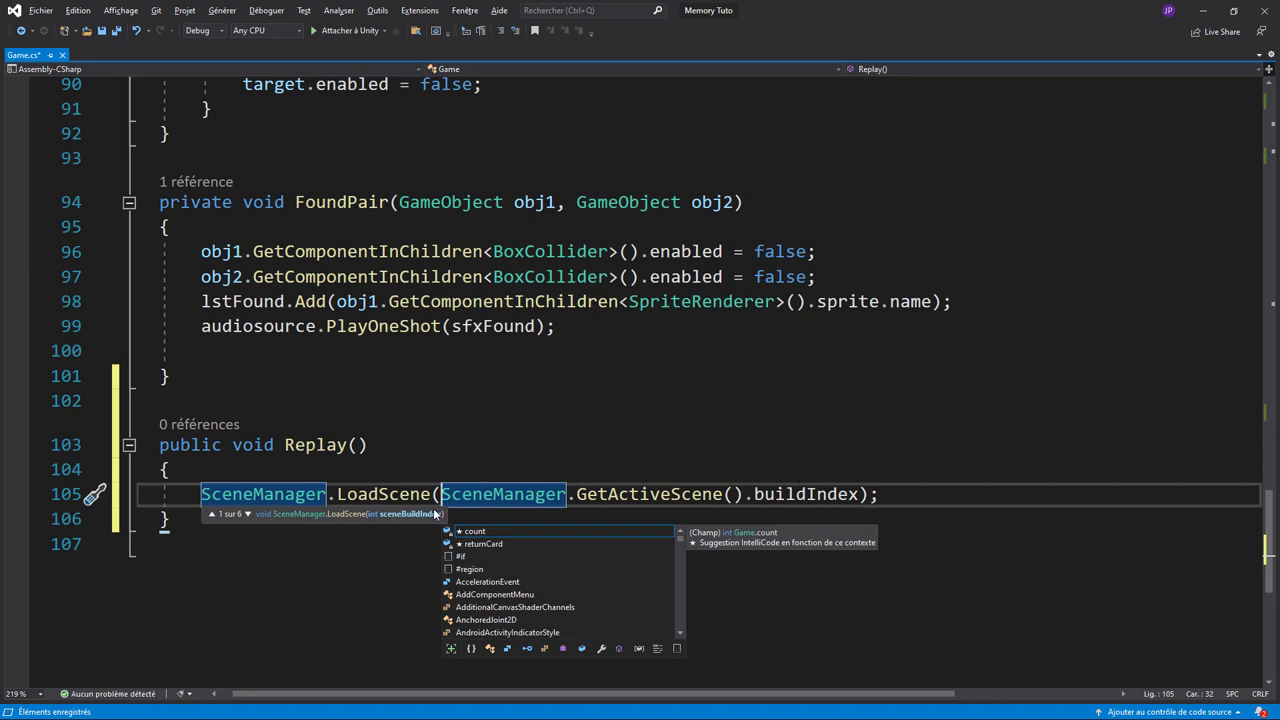
click(211, 515)
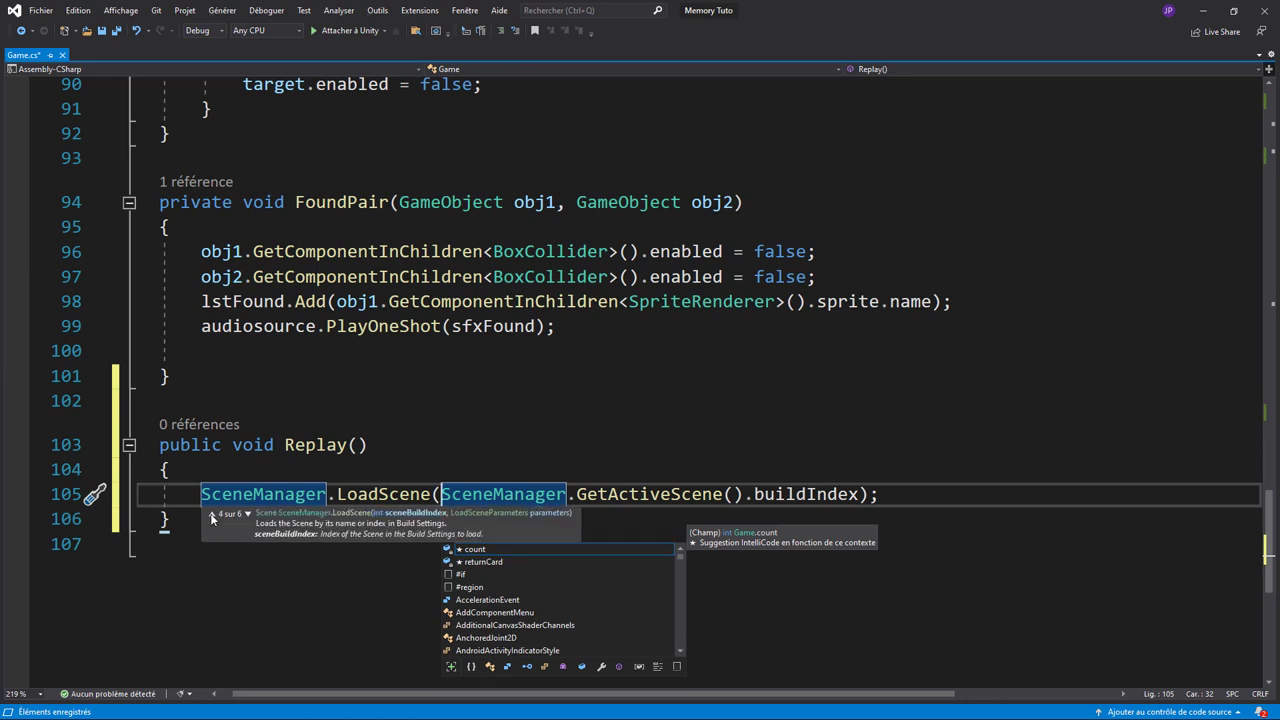
key(Escape)
key(Up)
key(Up)
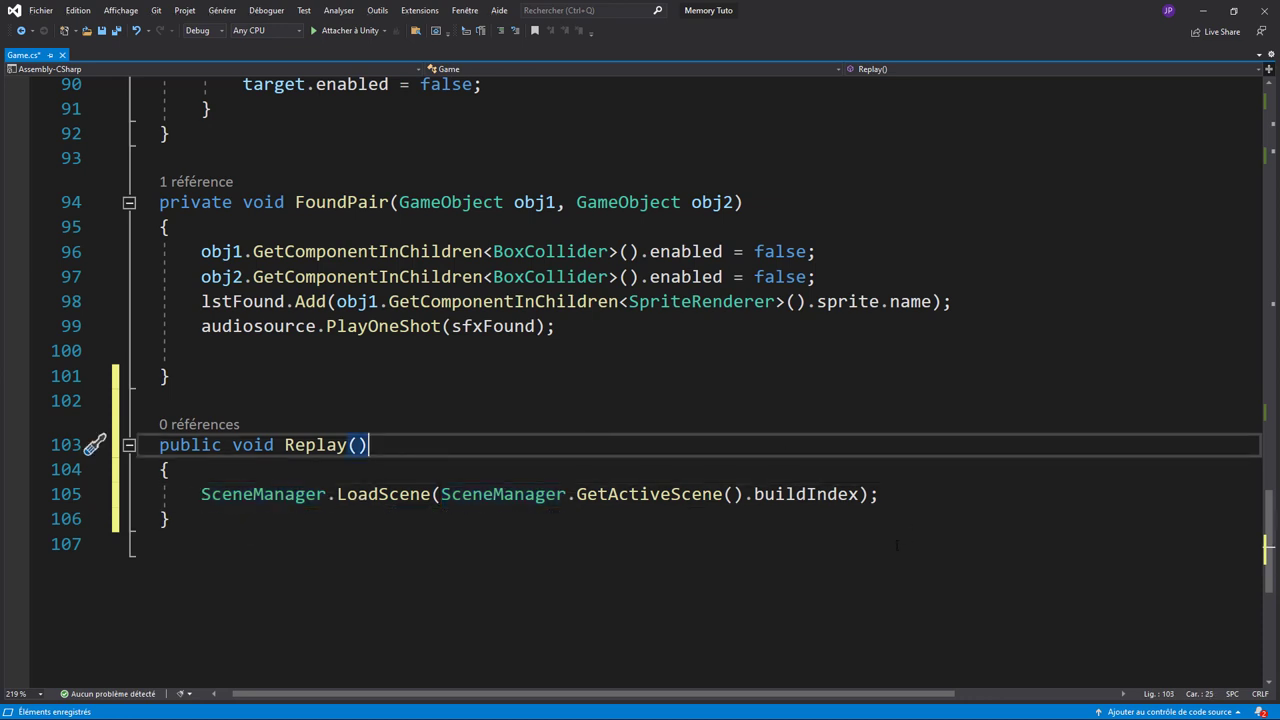
click(897, 545)
key(ctrl+s)
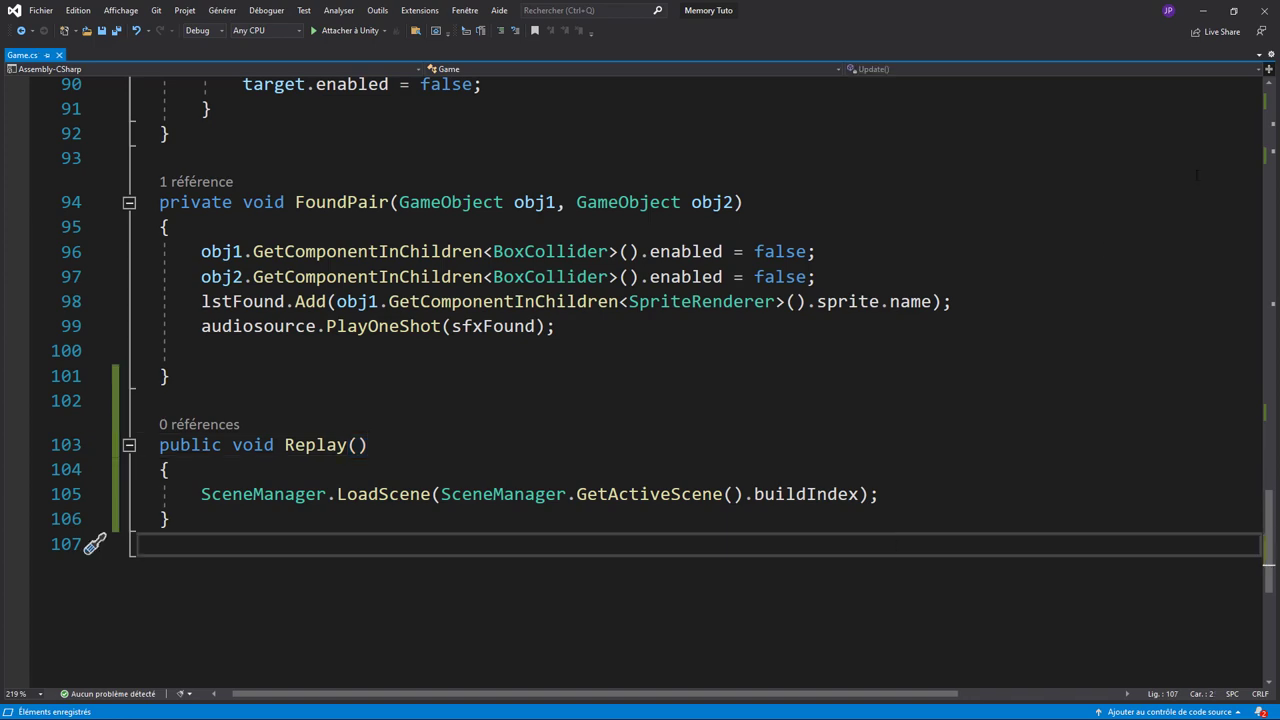
click(1203, 11)
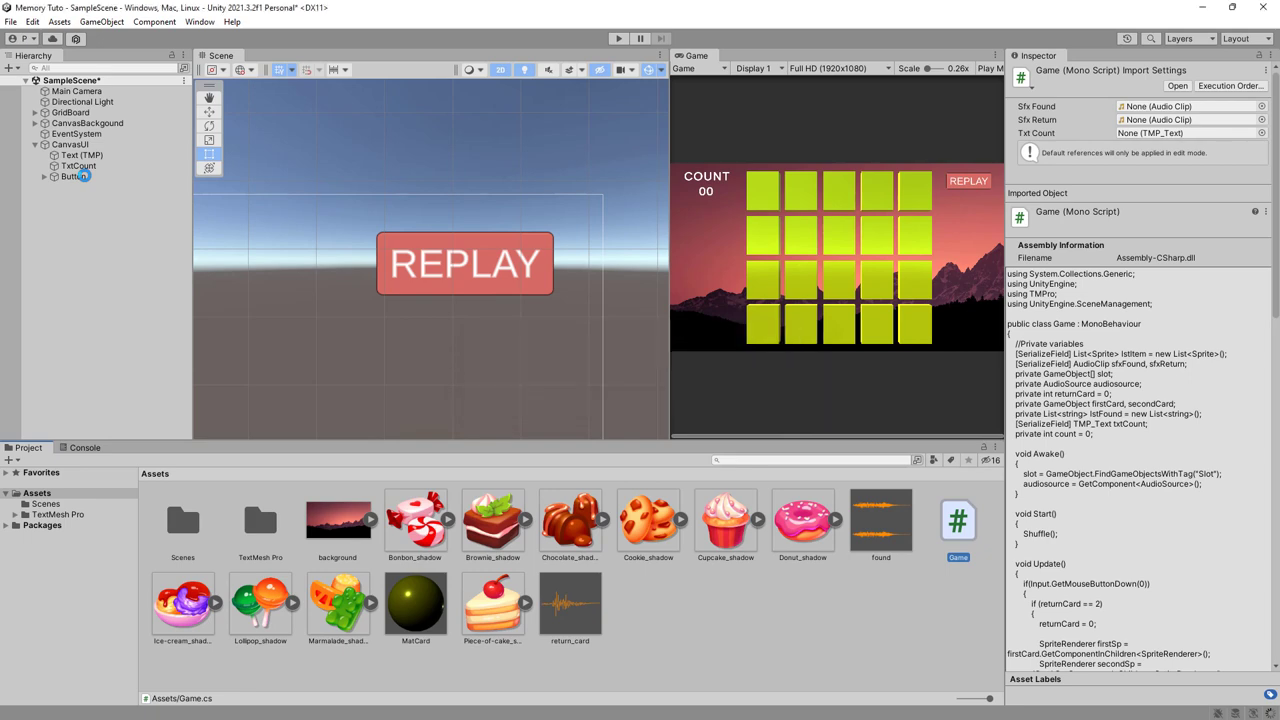
Add an On Click entry calling Game.Replay() on GridBoard, then start Play
scroll(1065, 480, down, 3)
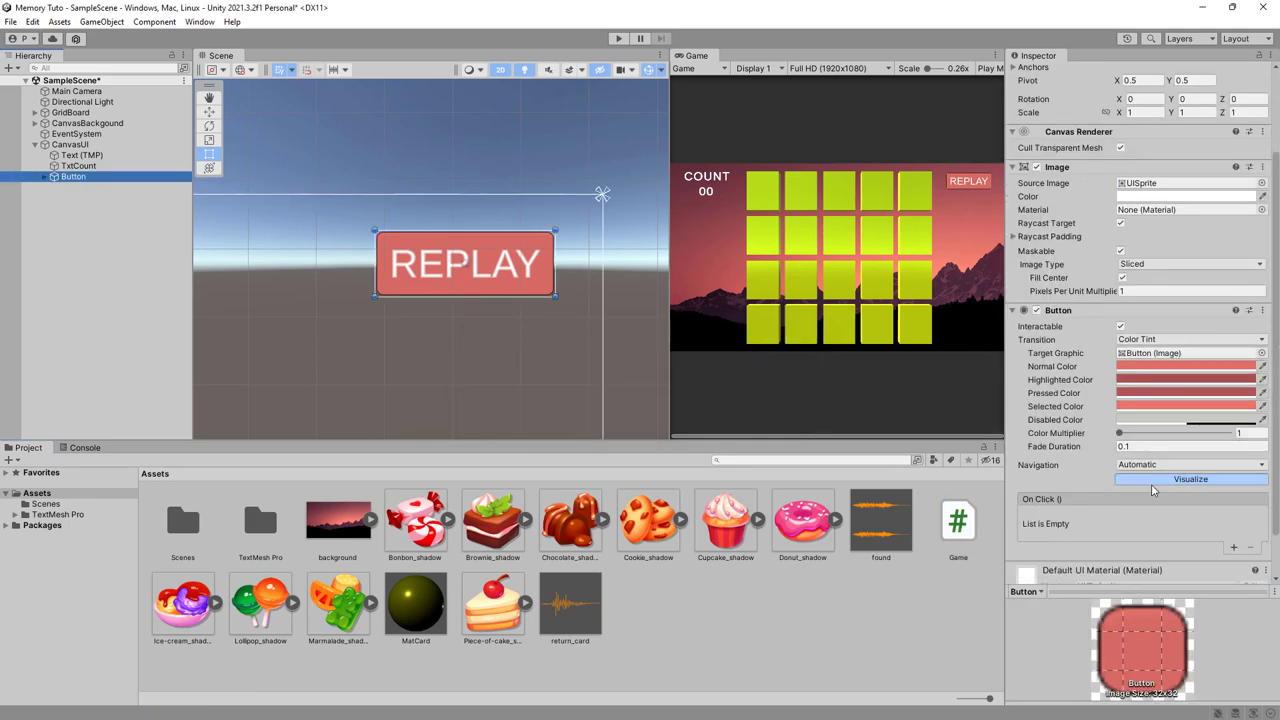
scroll(1065, 480, down, 2)
click(1233, 497)
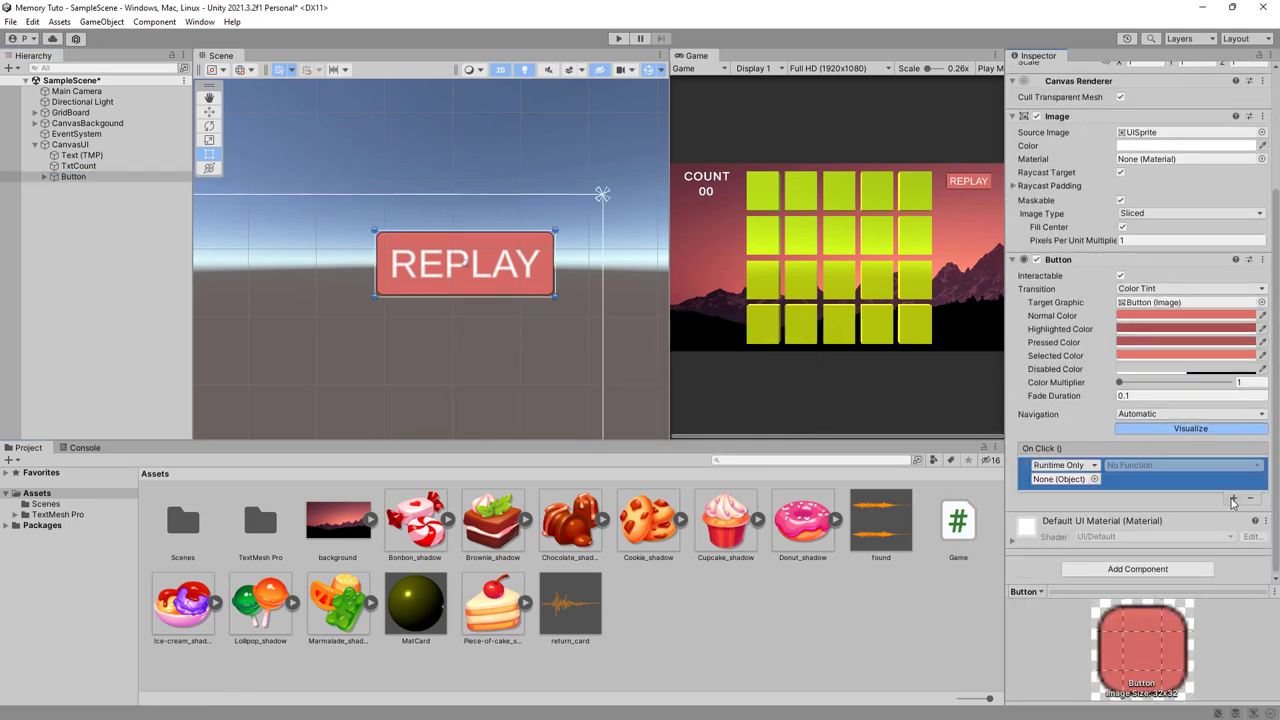
mouse_move(70, 113)
mouse_down()
mouse_move(904, 238)
mouse_move(1060, 479)
mouse_up()
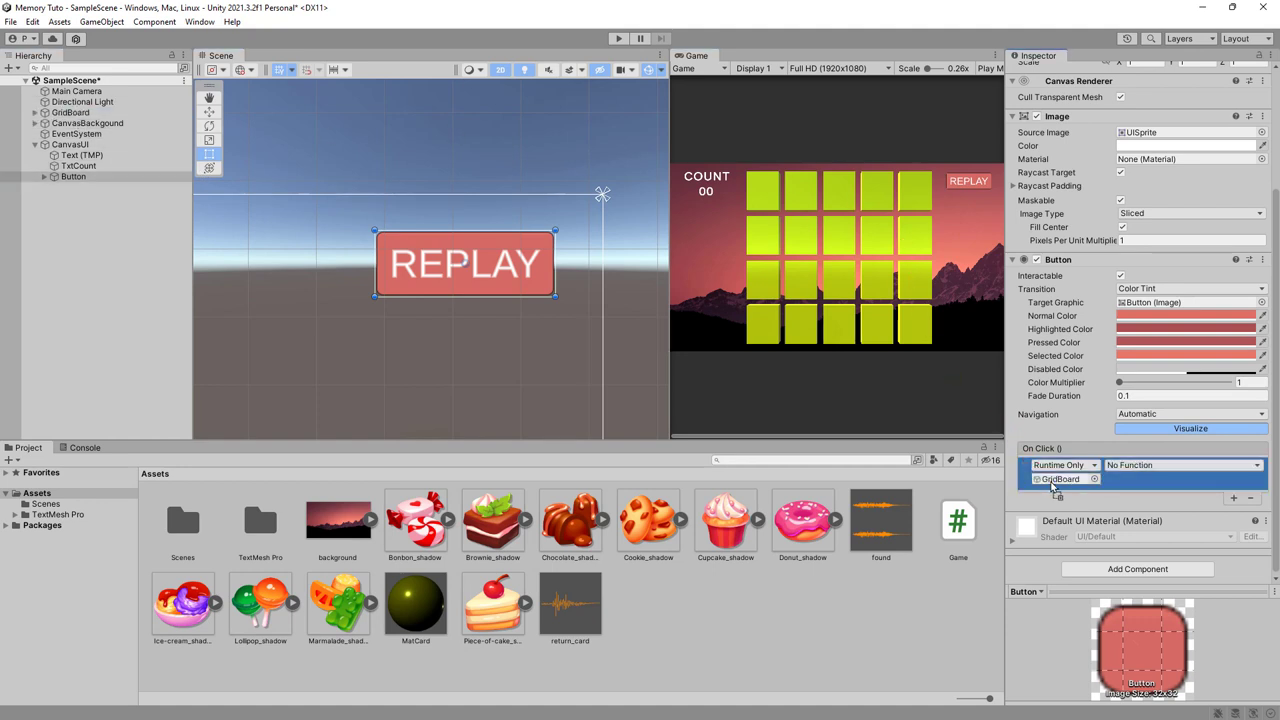
click(1139, 466)
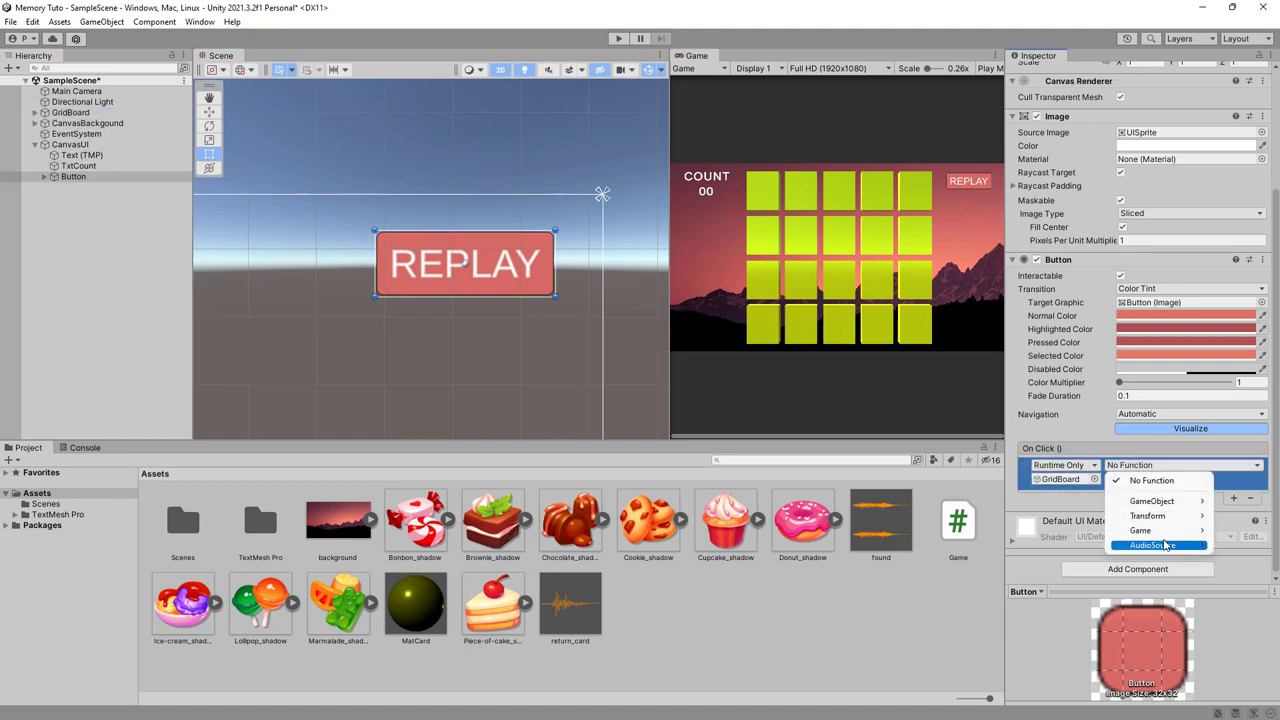
mouse_move(1165, 547)
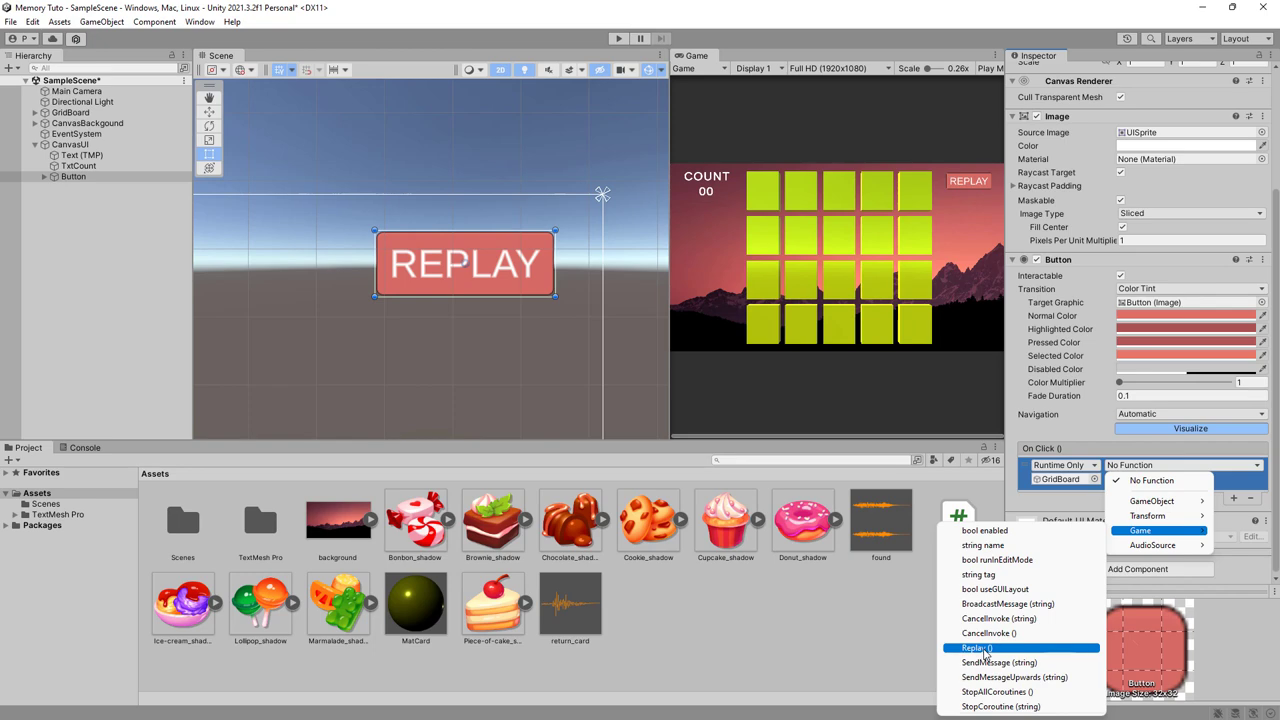
click(985, 652)
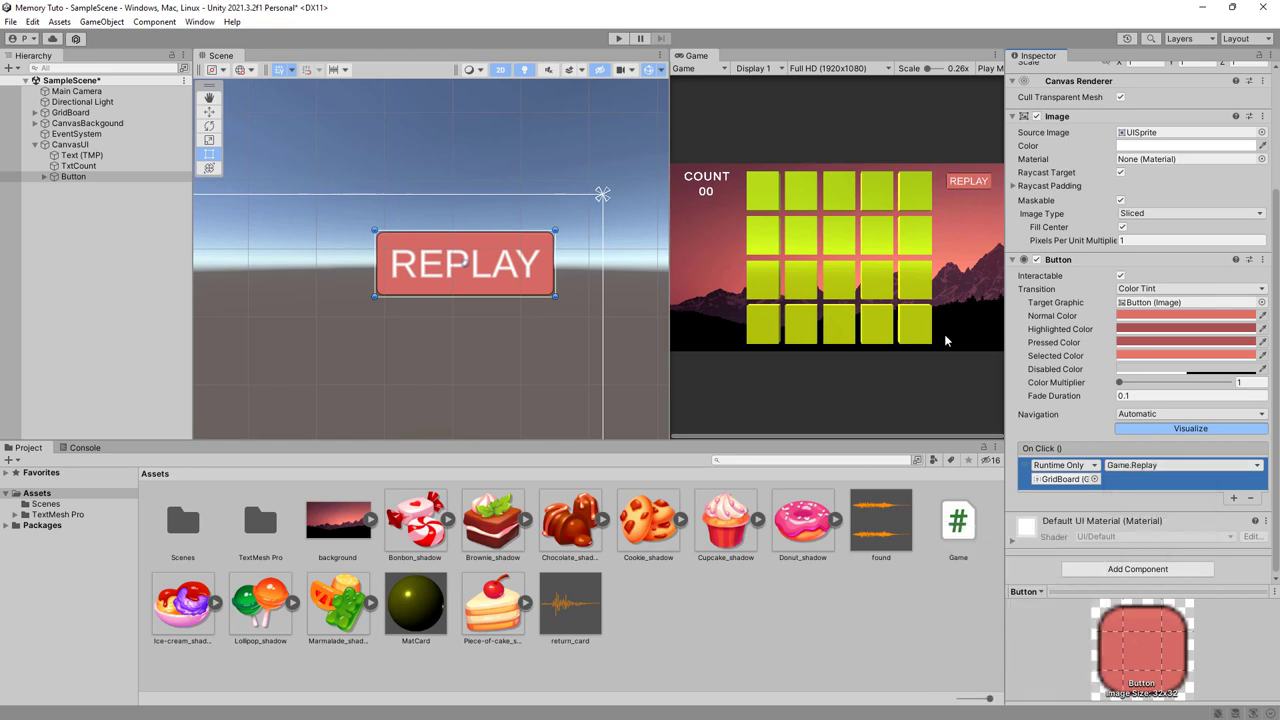
click(618, 38)
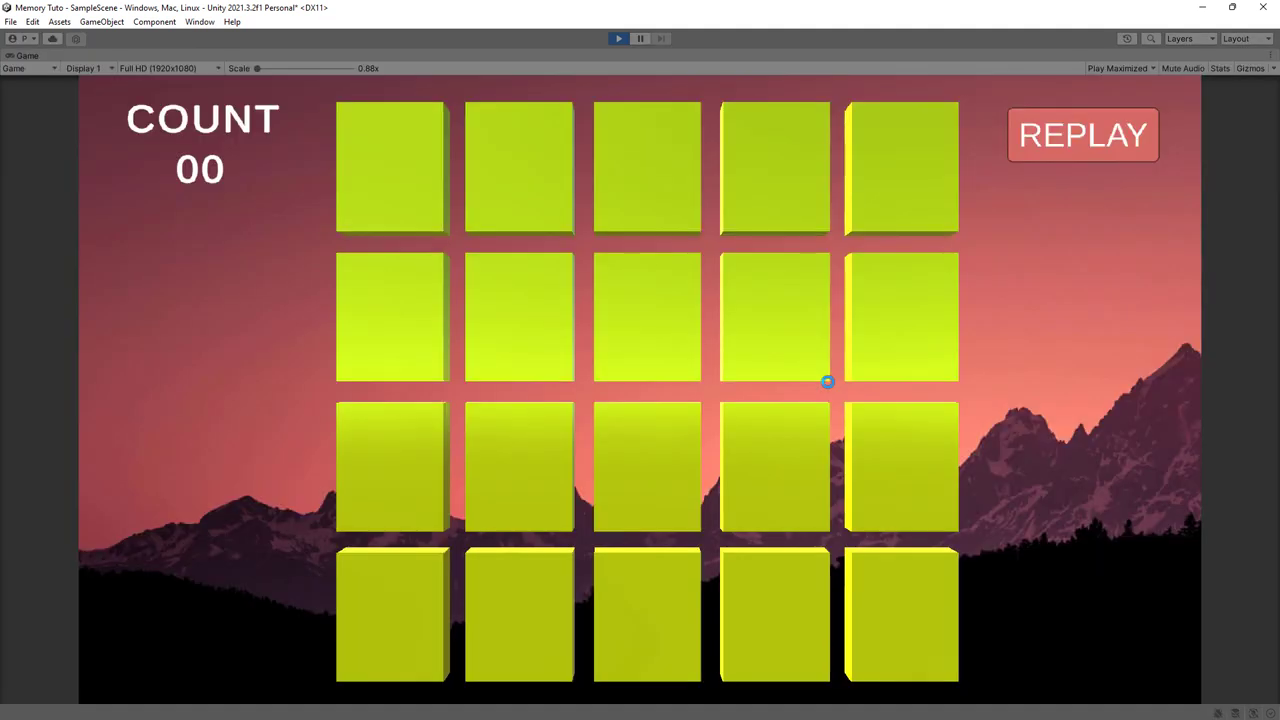
Flip eight cards in a row to check that COUNT increases with each flip
click(646, 314)
click(557, 450)
click(488, 312)
click(425, 310)
click(444, 212)
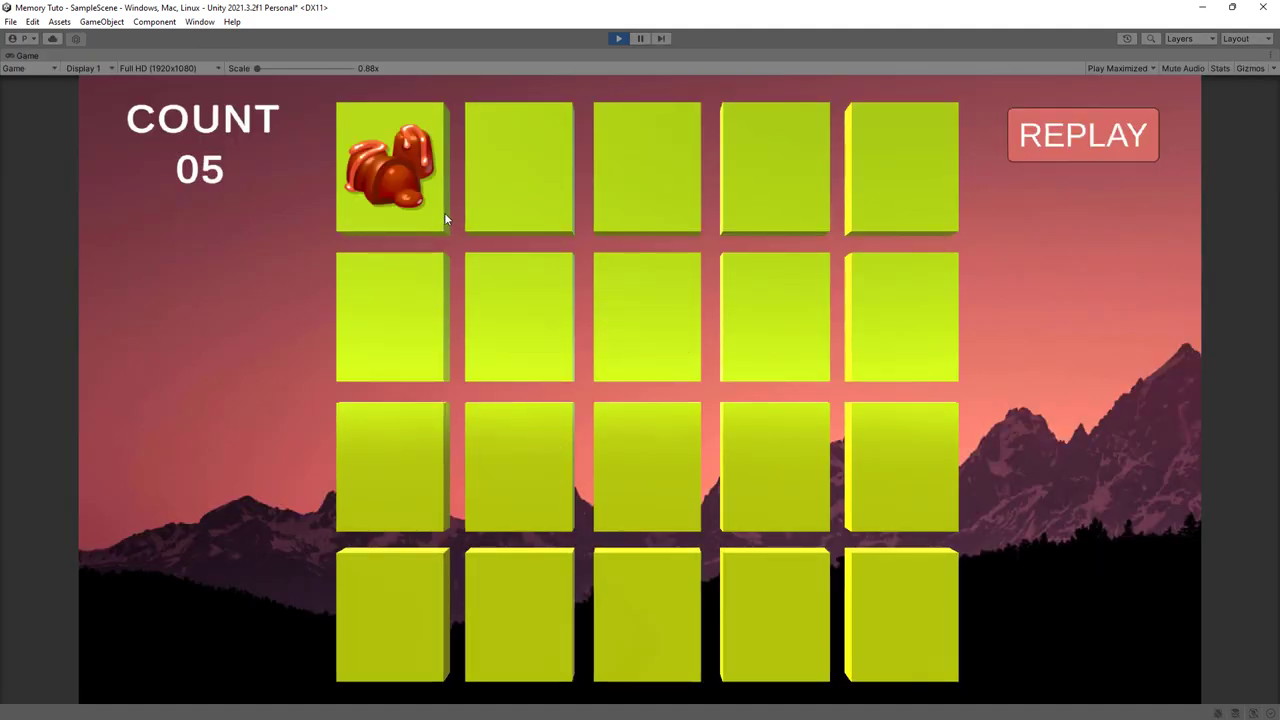
click(545, 210)
click(617, 211)
click(660, 320)
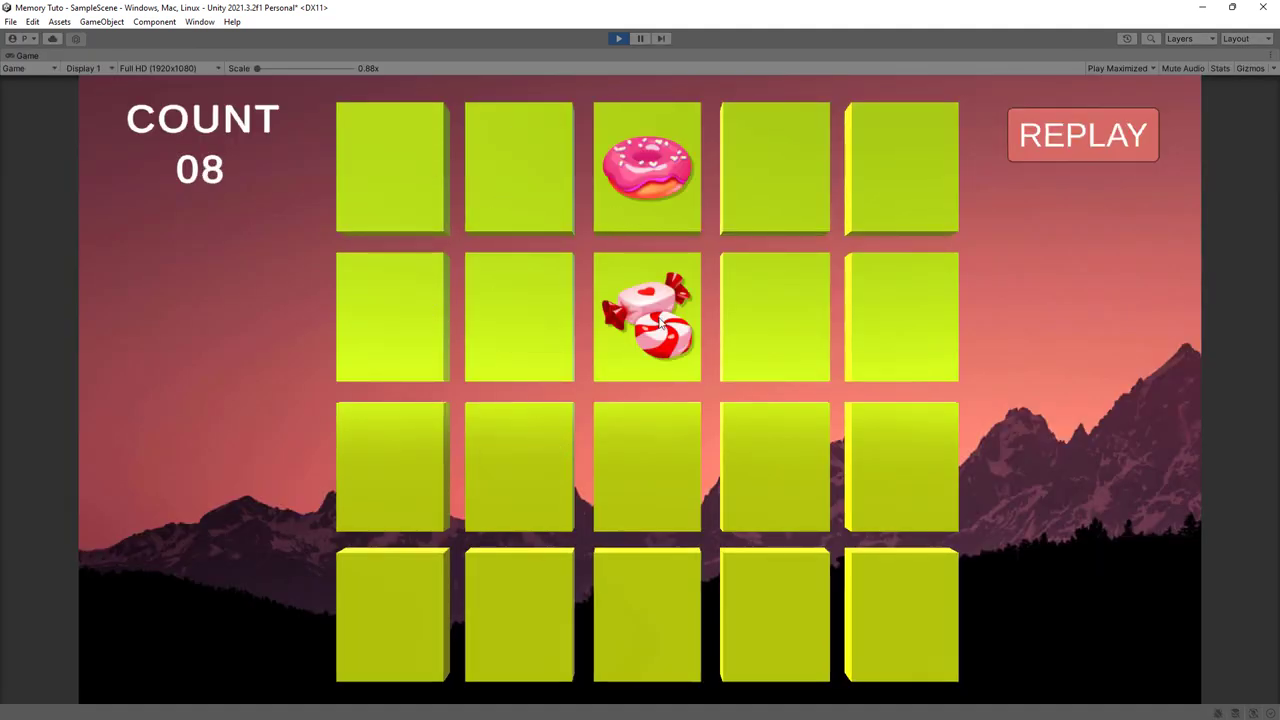
Use REPLAY repeatedly between top-left card flips to confirm COUNT resets to 00
click(1086, 149)
click(413, 190)
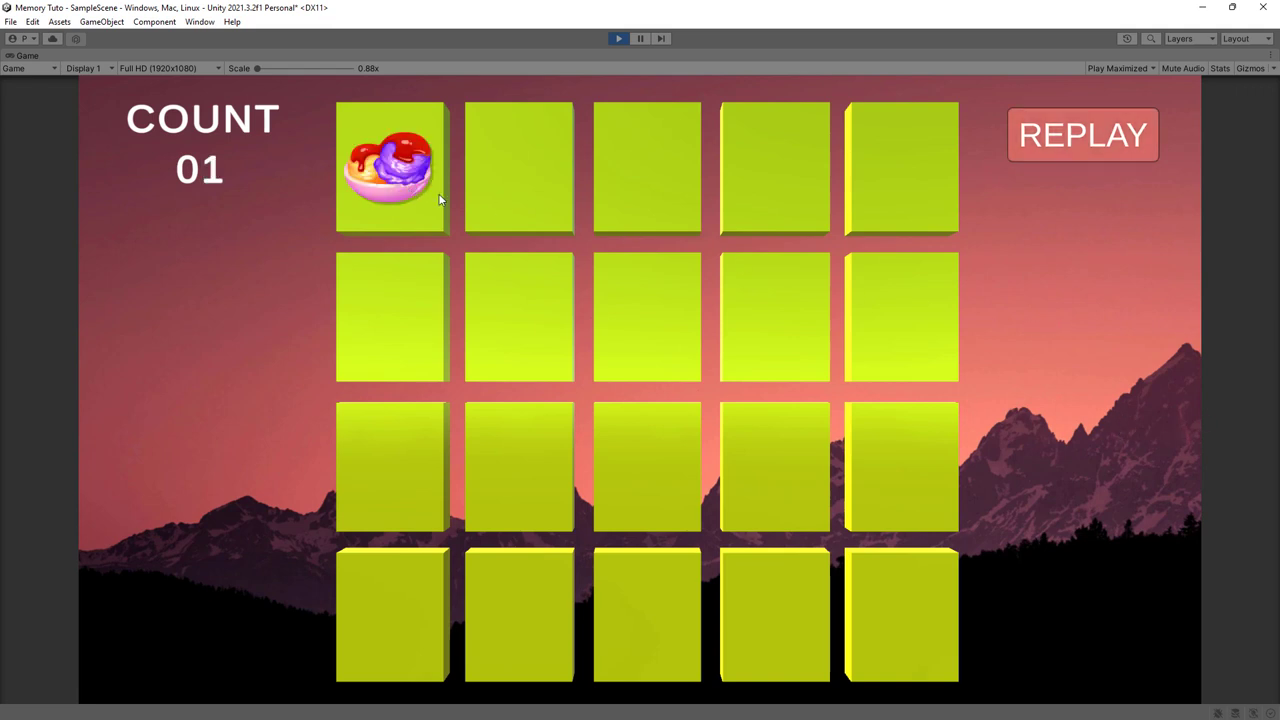
click(1071, 140)
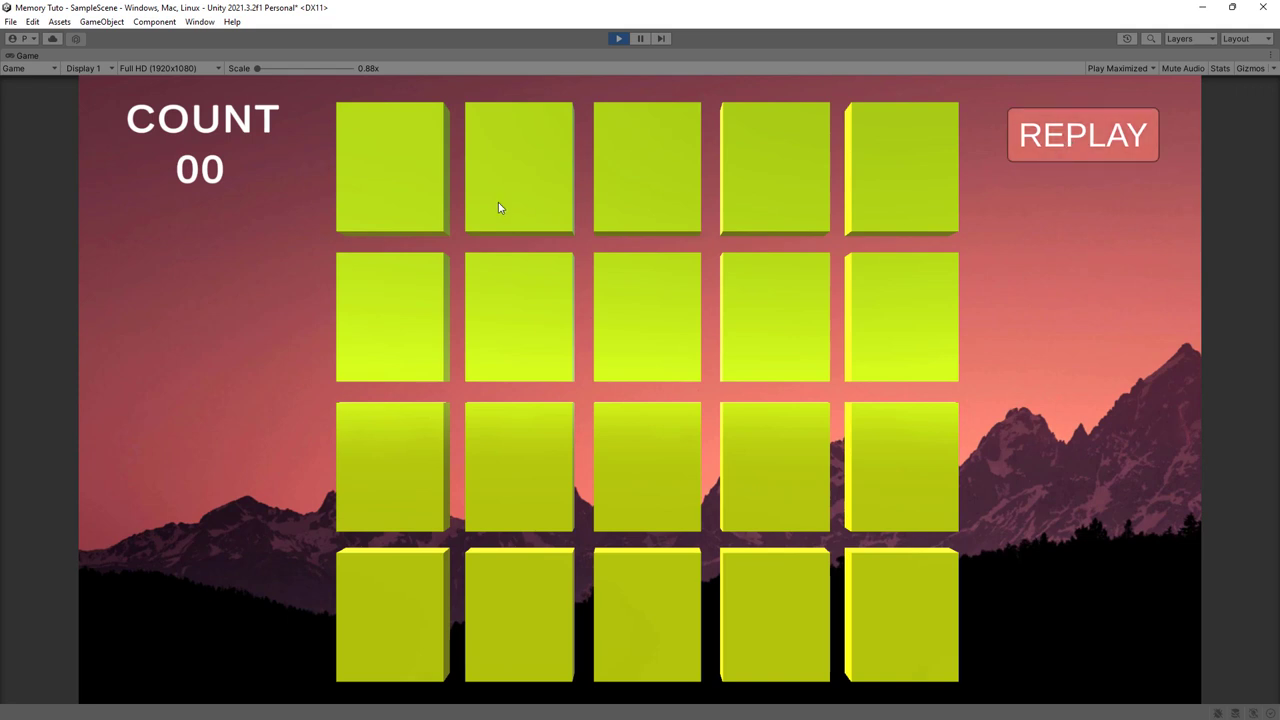
click(401, 179)
click(1045, 135)
click(435, 178)
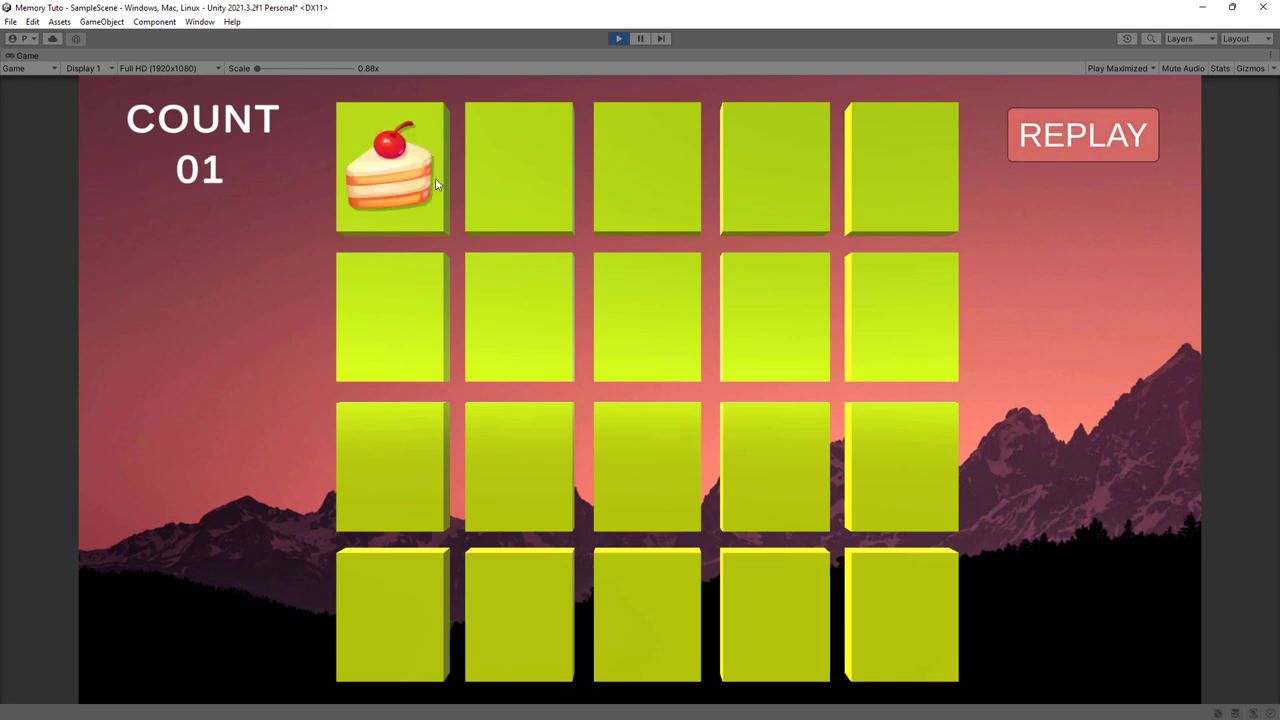
click(1060, 140)
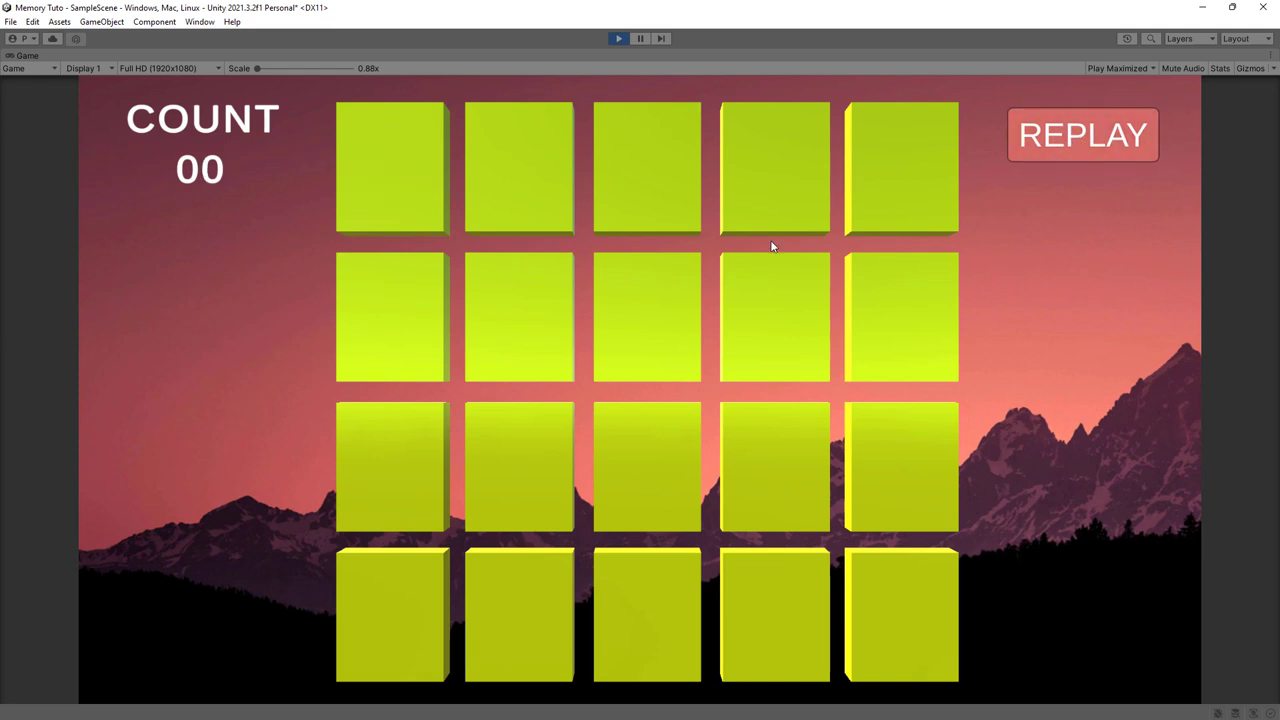
Turn over cards across rows 1–3 to find the lollipop and cookie positions
click(560, 493)
click(645, 337)
click(548, 330)
click(541, 209)
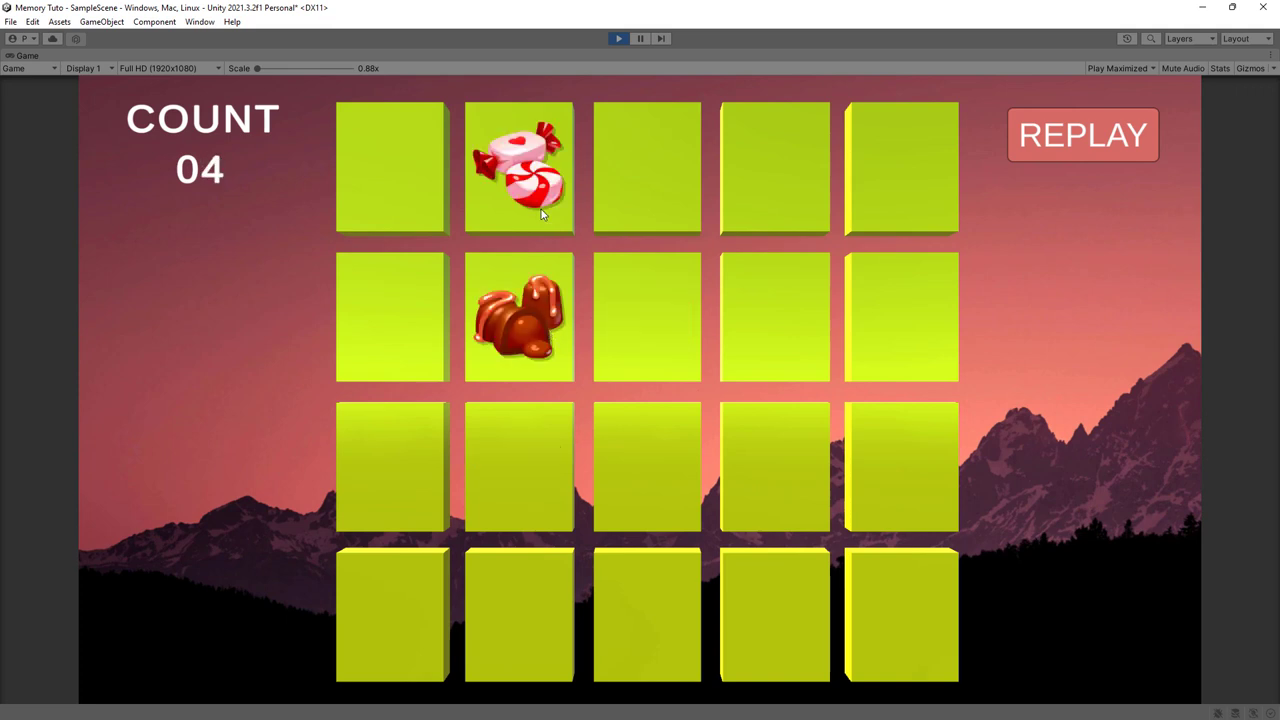
click(650, 195)
click(760, 198)
click(781, 463)
click(660, 470)
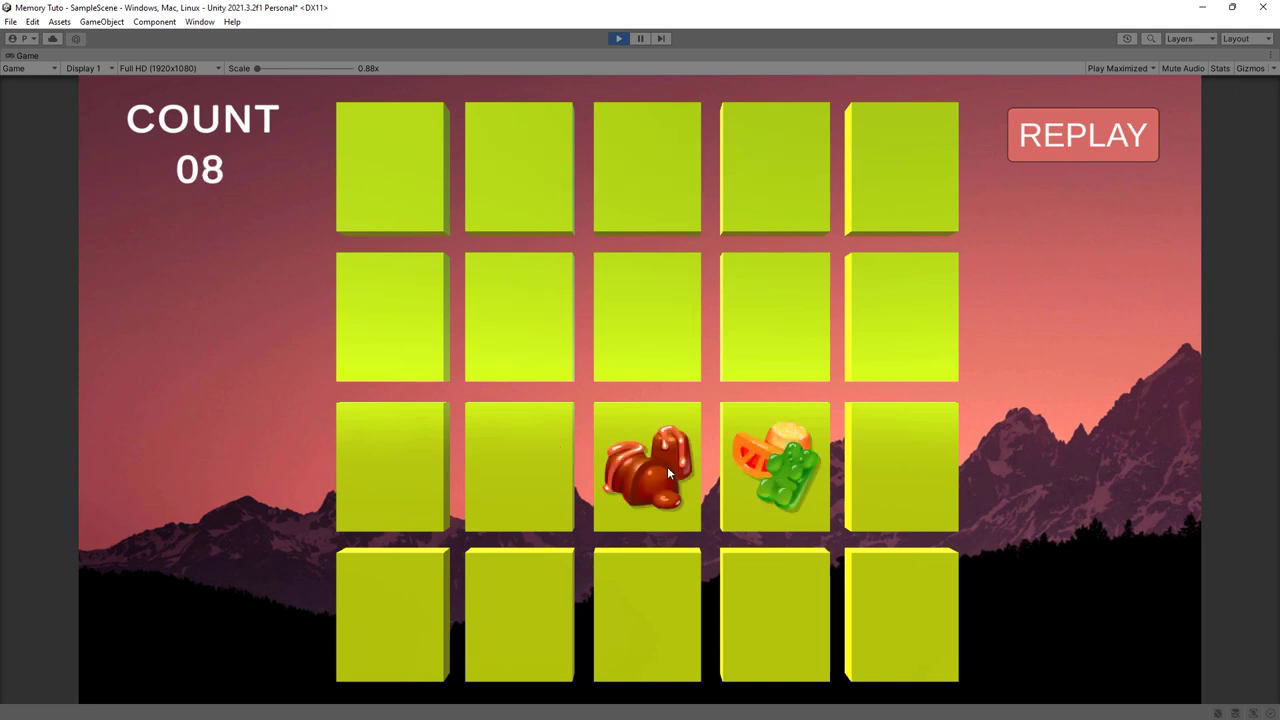
click(545, 475)
click(650, 200)
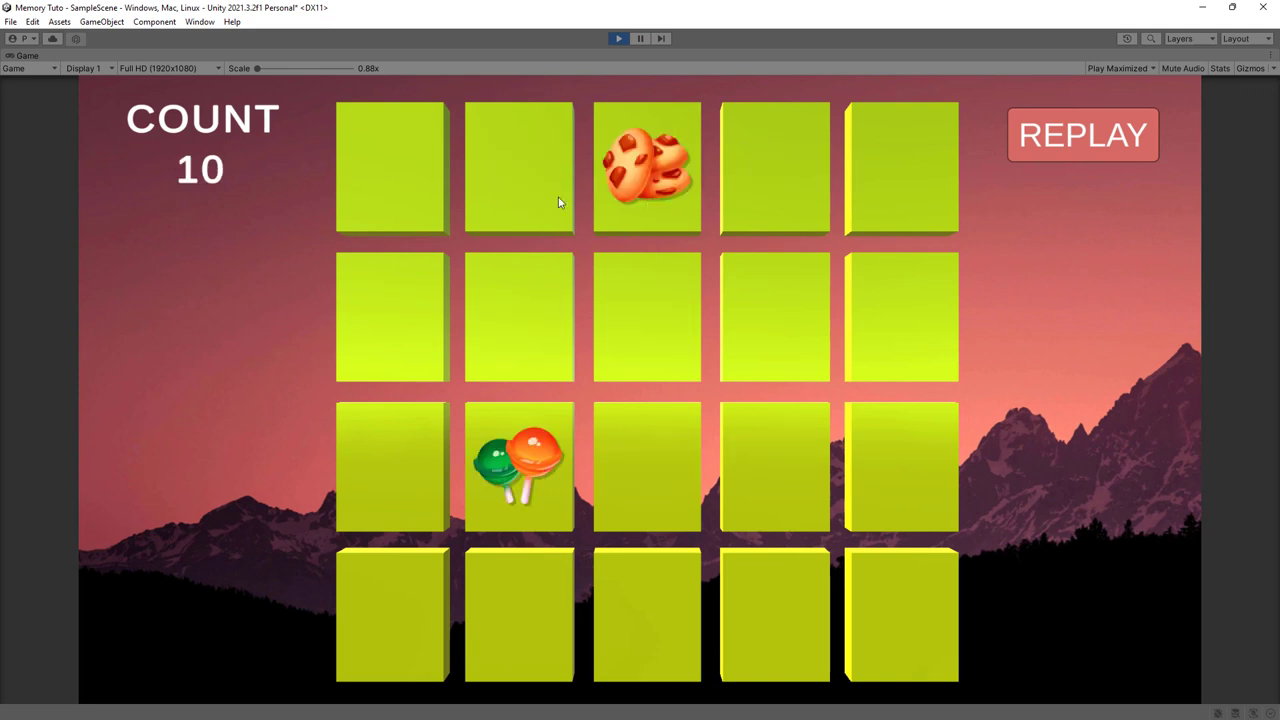
click(560, 200)
click(506, 305)
Keep flipping cards, locating the candy, donut, cupcake, chocolate, gummy and cake cards
click(410, 484)
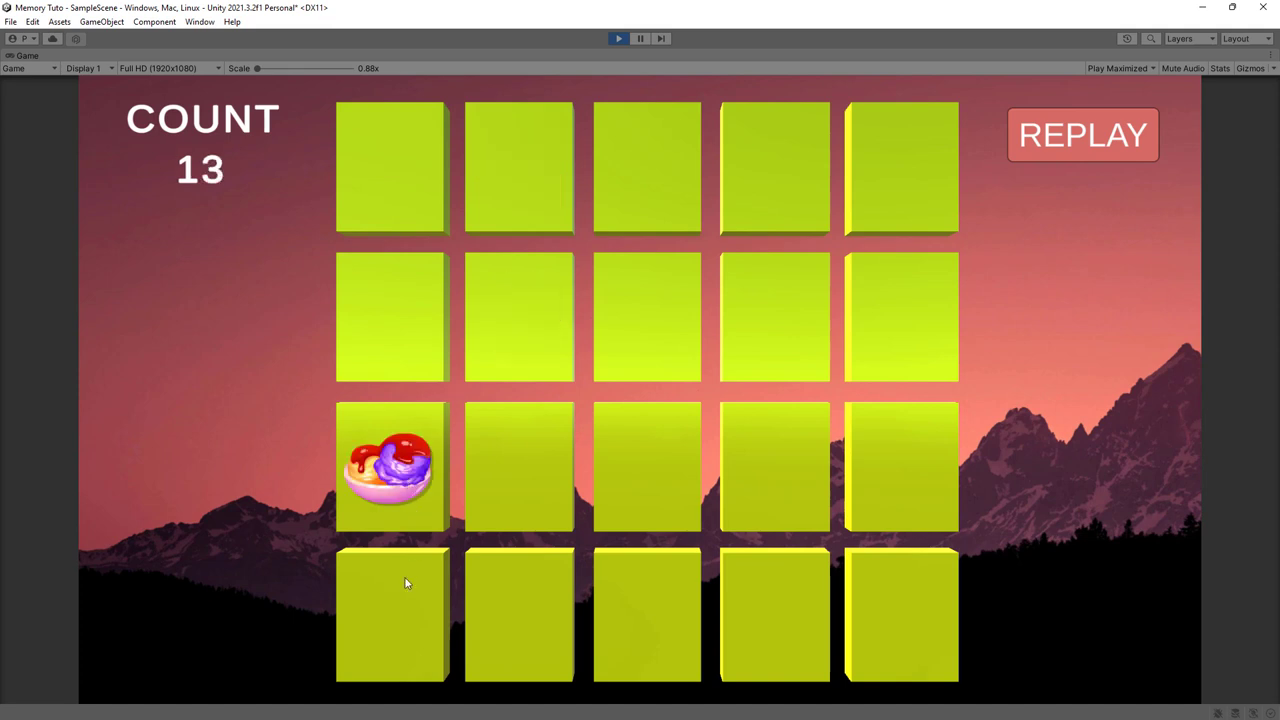
click(407, 175)
click(400, 316)
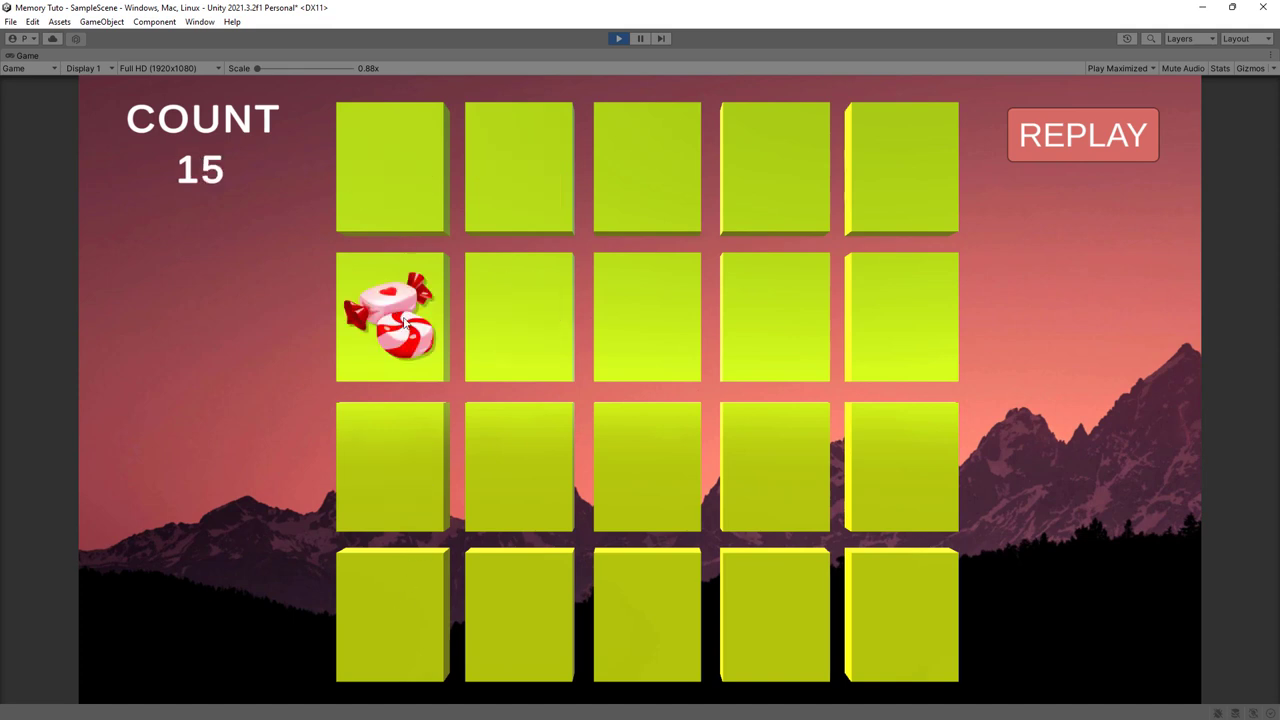
click(858, 200)
click(918, 312)
click(762, 318)
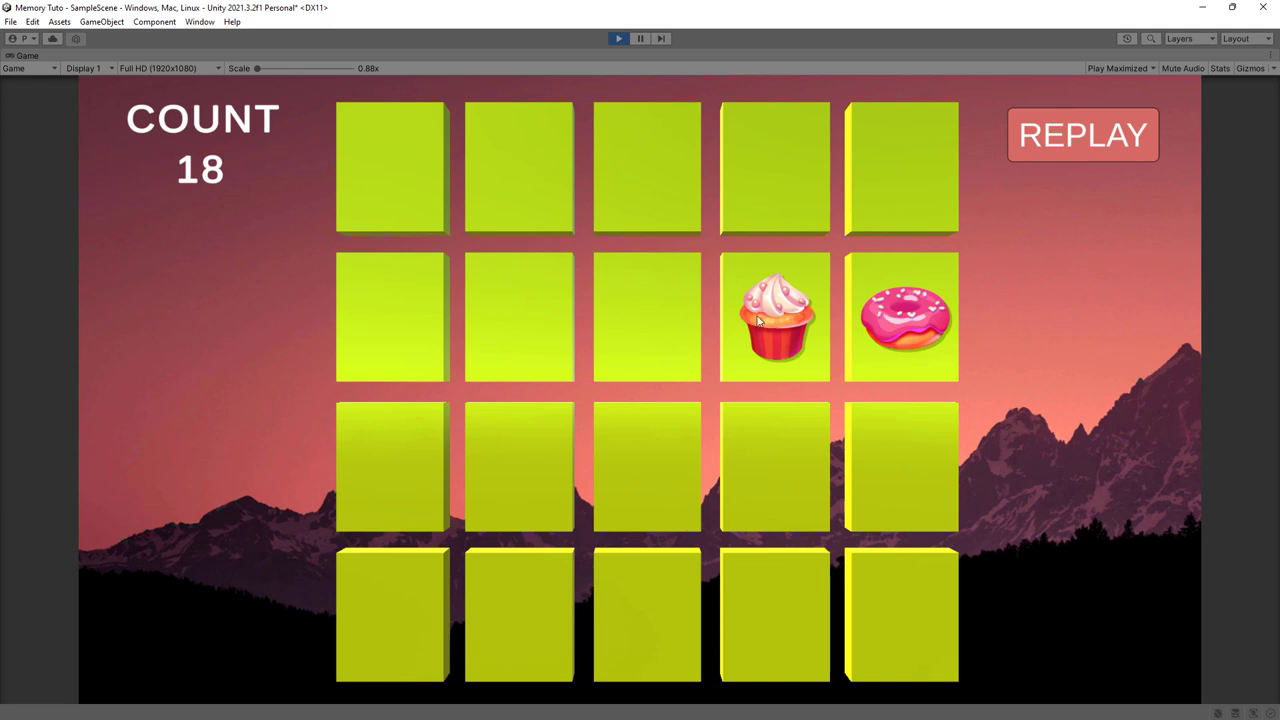
click(638, 327)
click(641, 461)
click(511, 473)
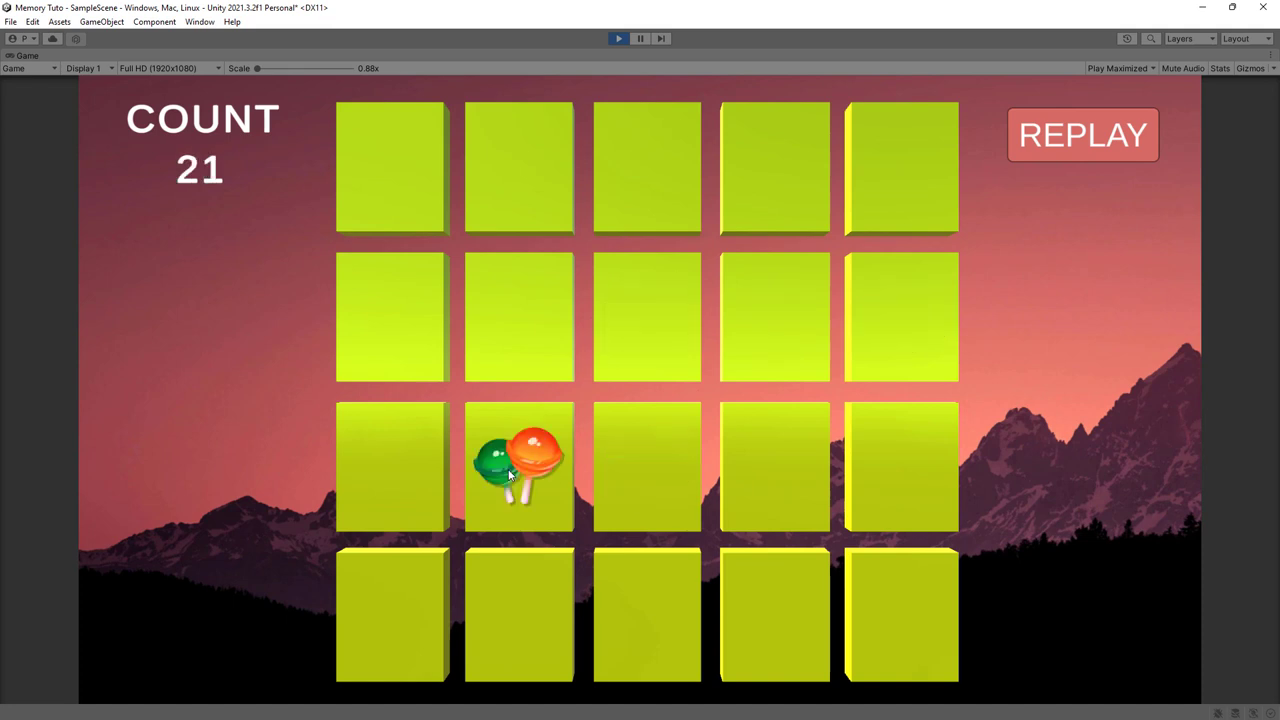
click(416, 482)
click(399, 596)
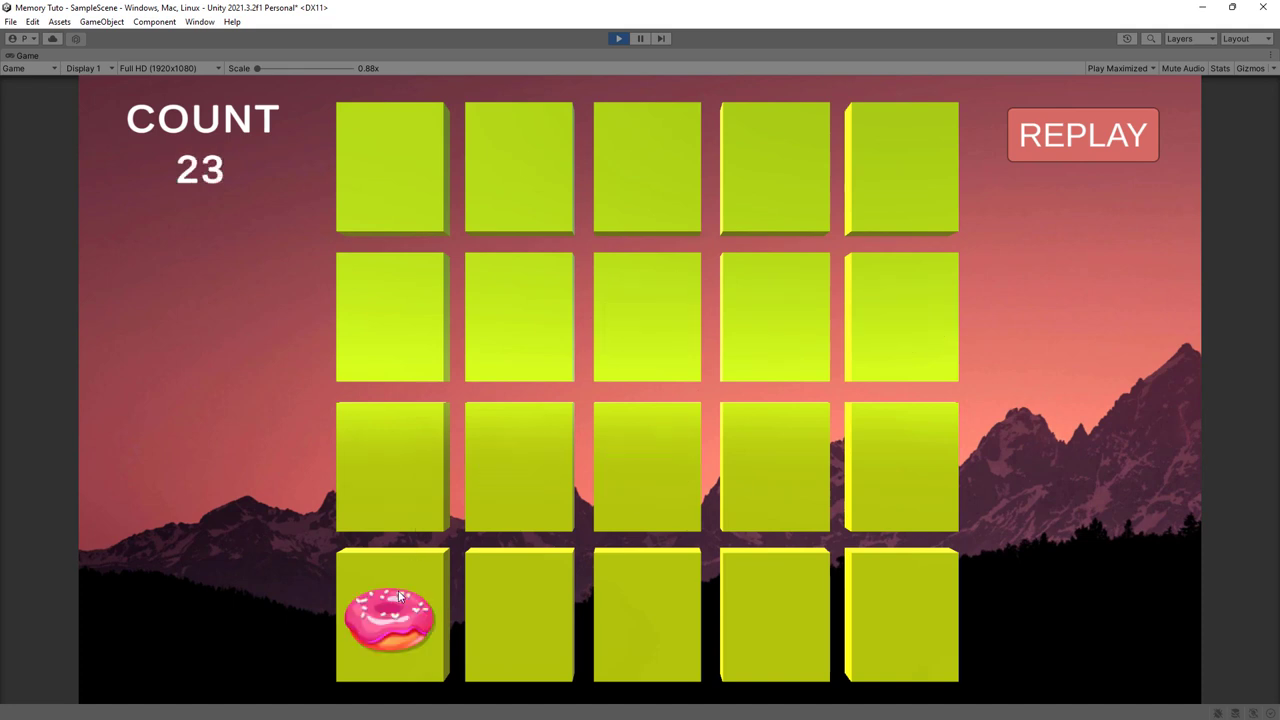
click(510, 610)
click(620, 585)
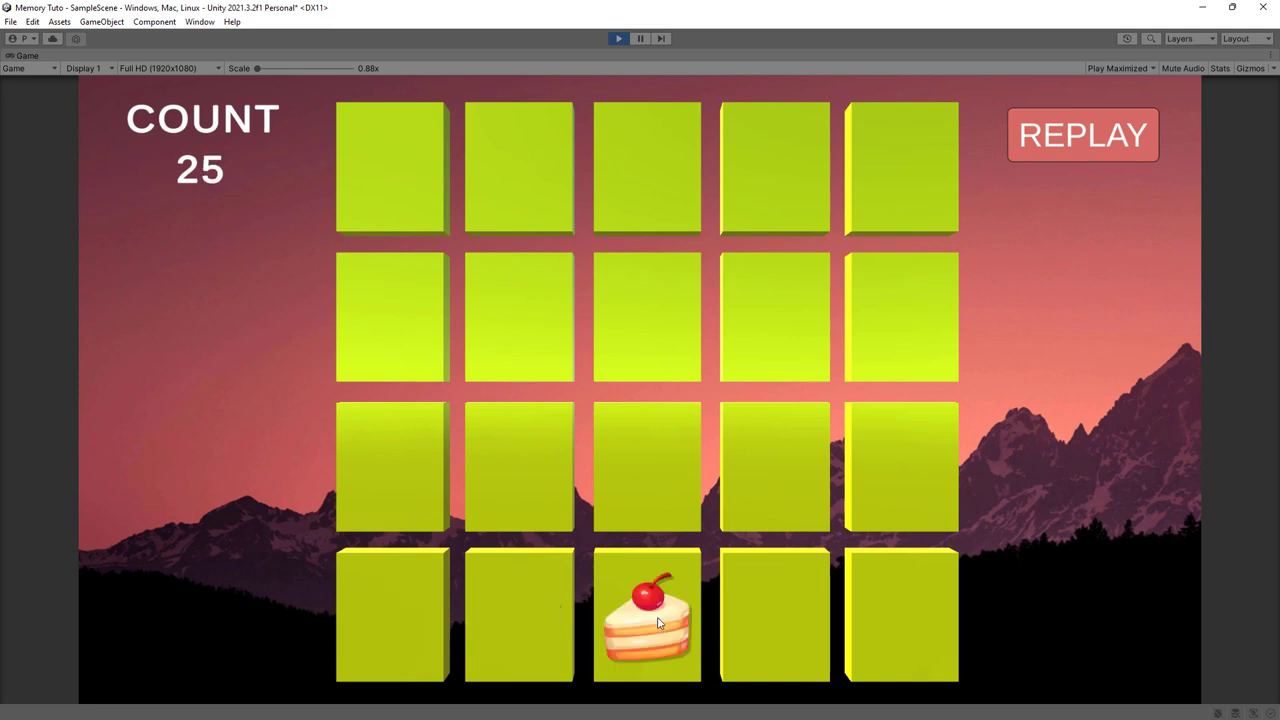
Match the cupcake pair in row 2, column 4 and row 3, column 5
click(543, 338)
click(750, 318)
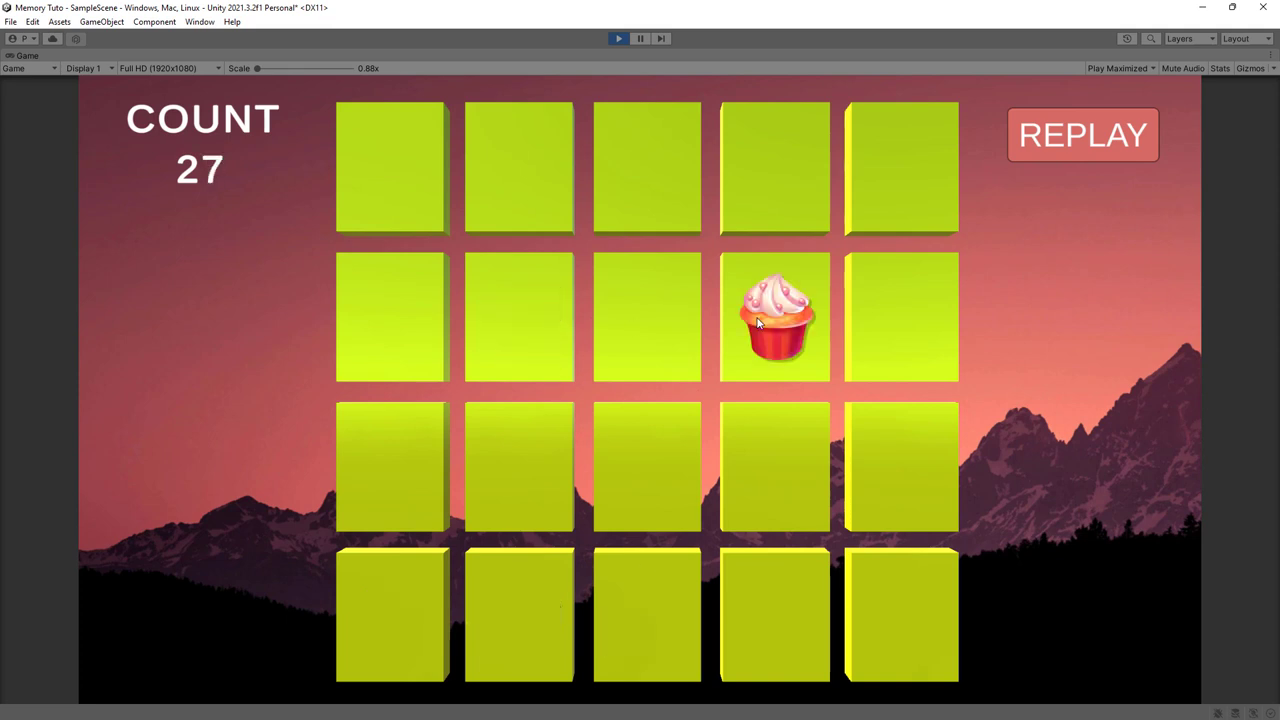
click(377, 610)
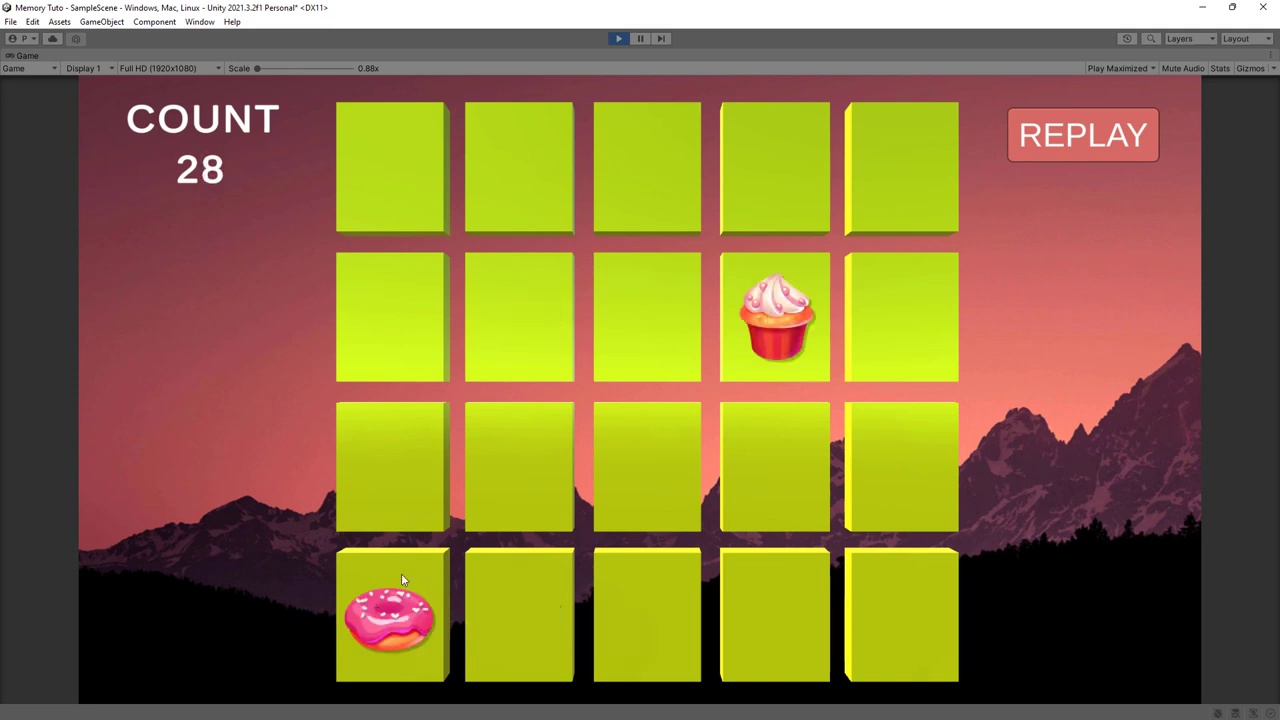
click(518, 597)
click(445, 500)
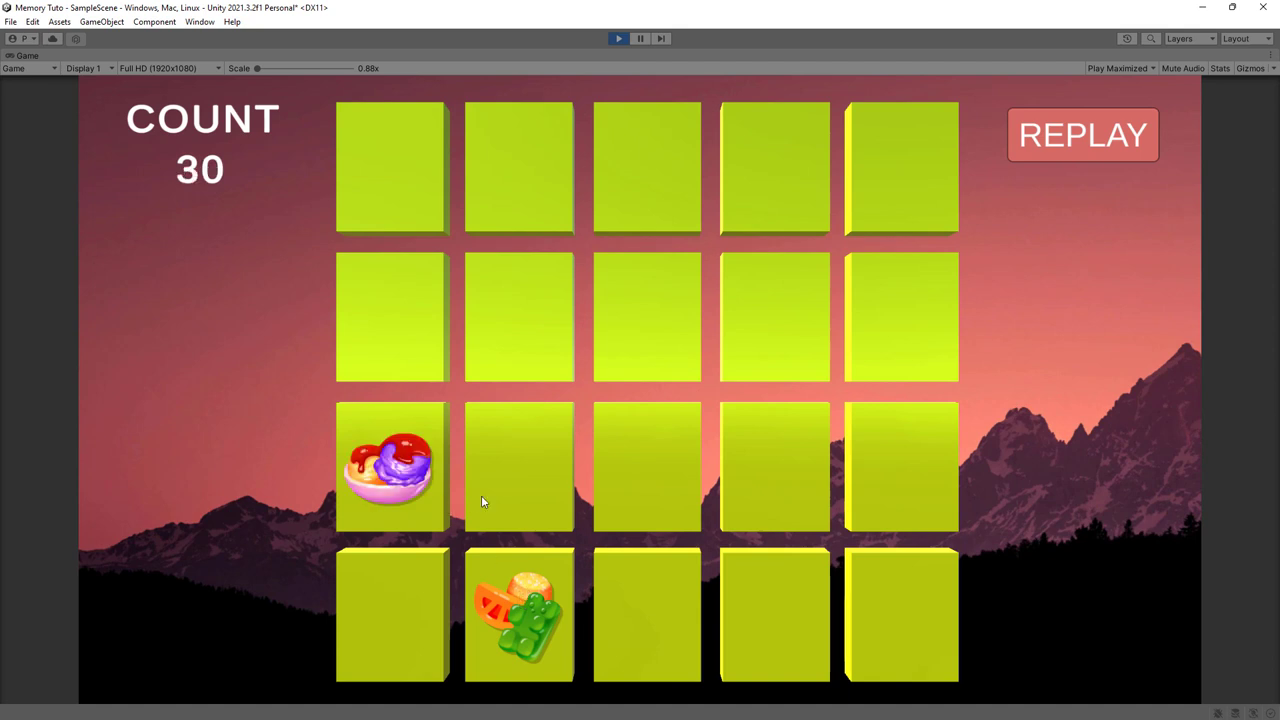
click(511, 484)
click(646, 479)
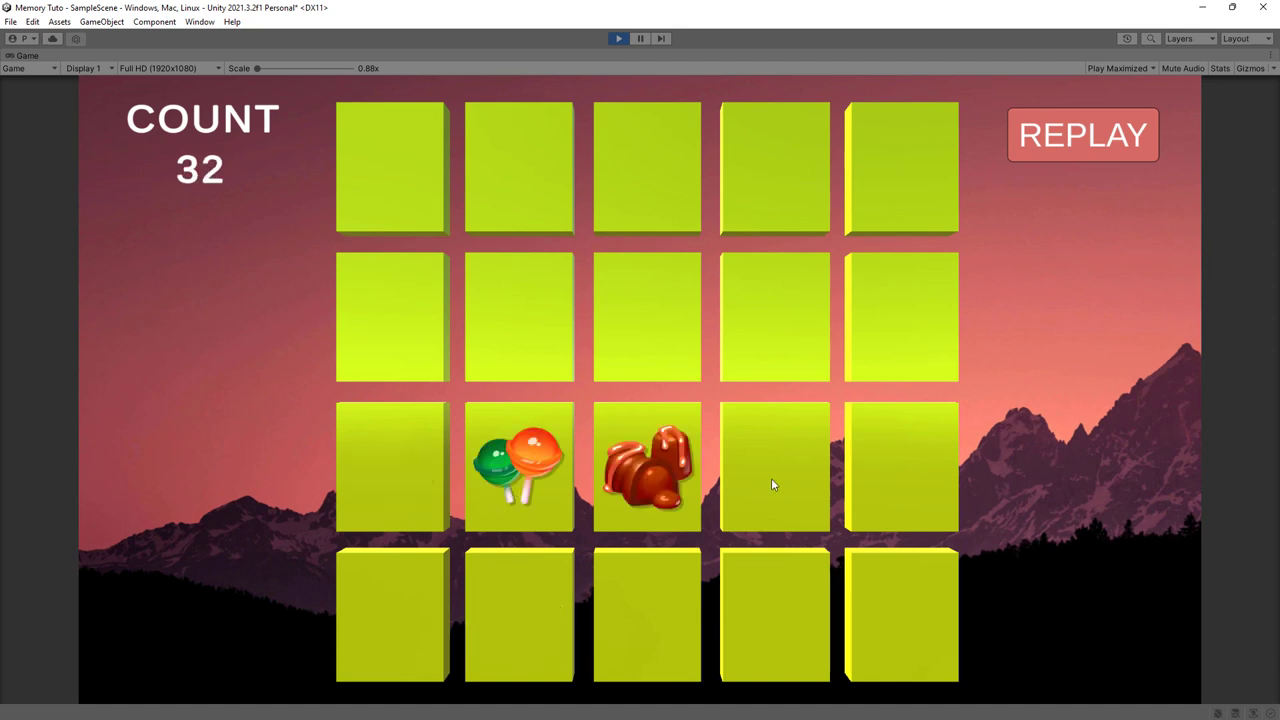
click(755, 207)
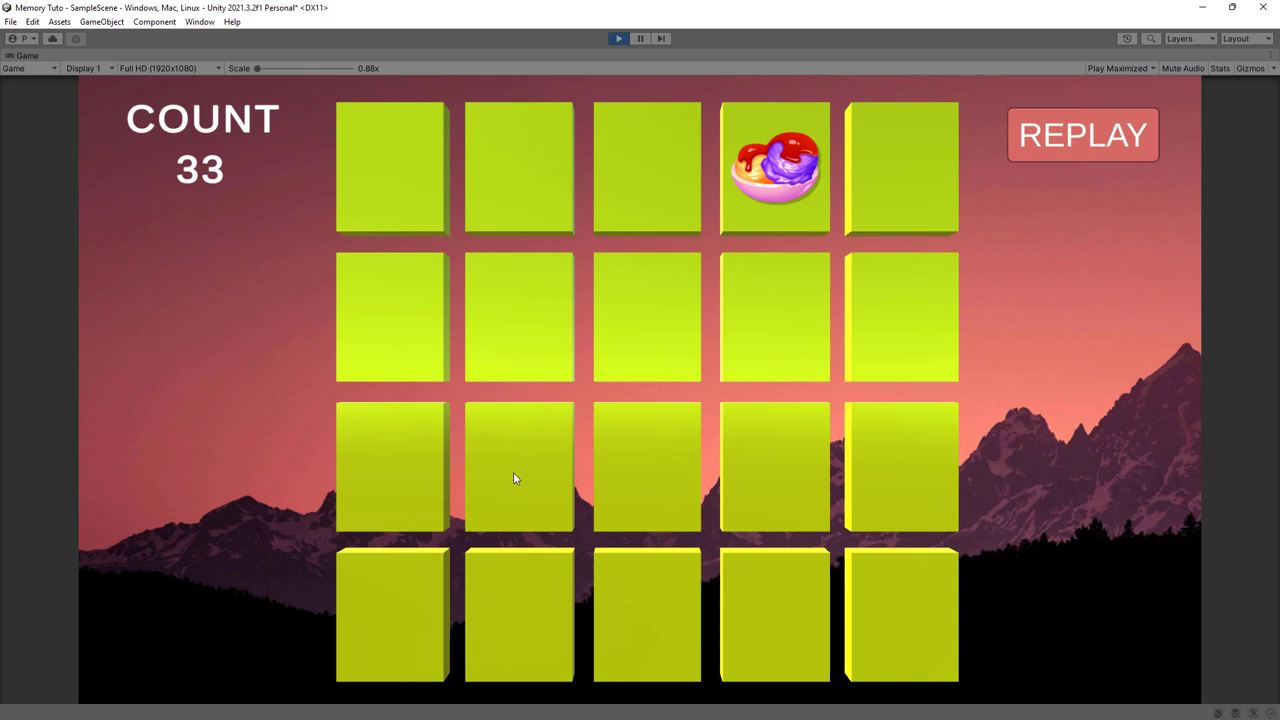
click(752, 335)
click(766, 458)
click(865, 465)
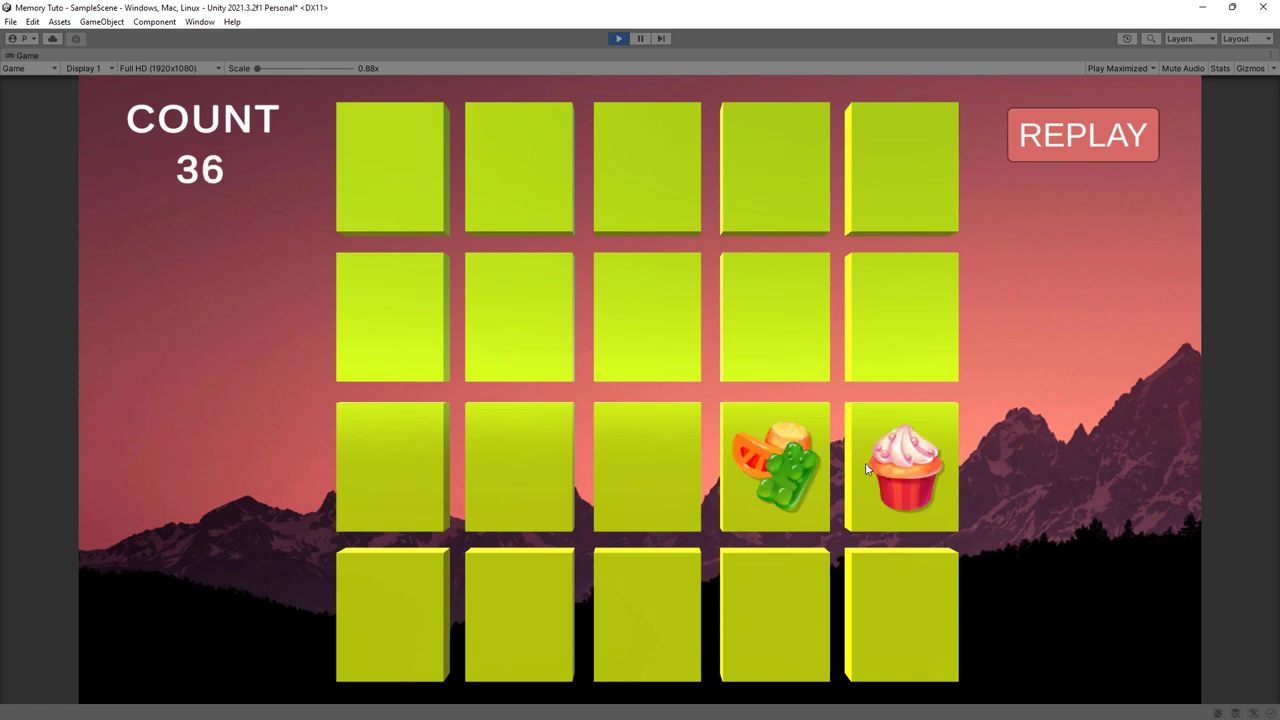
click(775, 315)
click(900, 465)
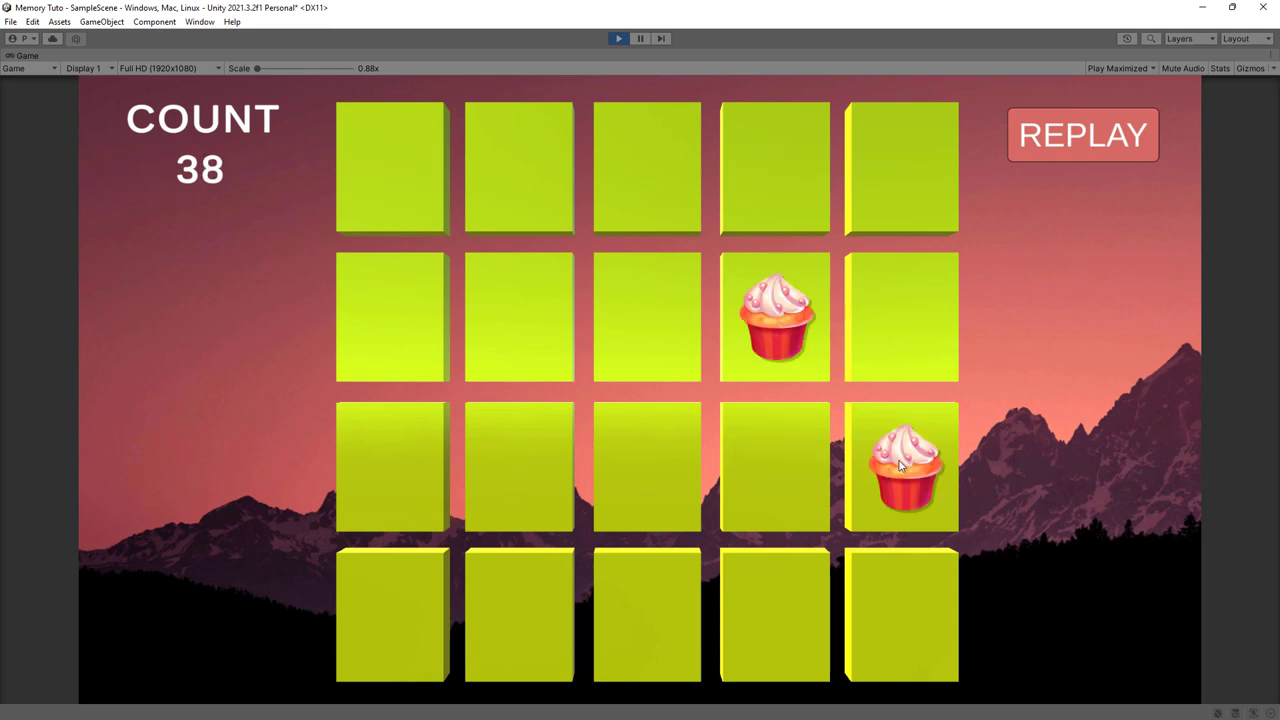
Match the two cookies cards in row 1
click(642, 175)
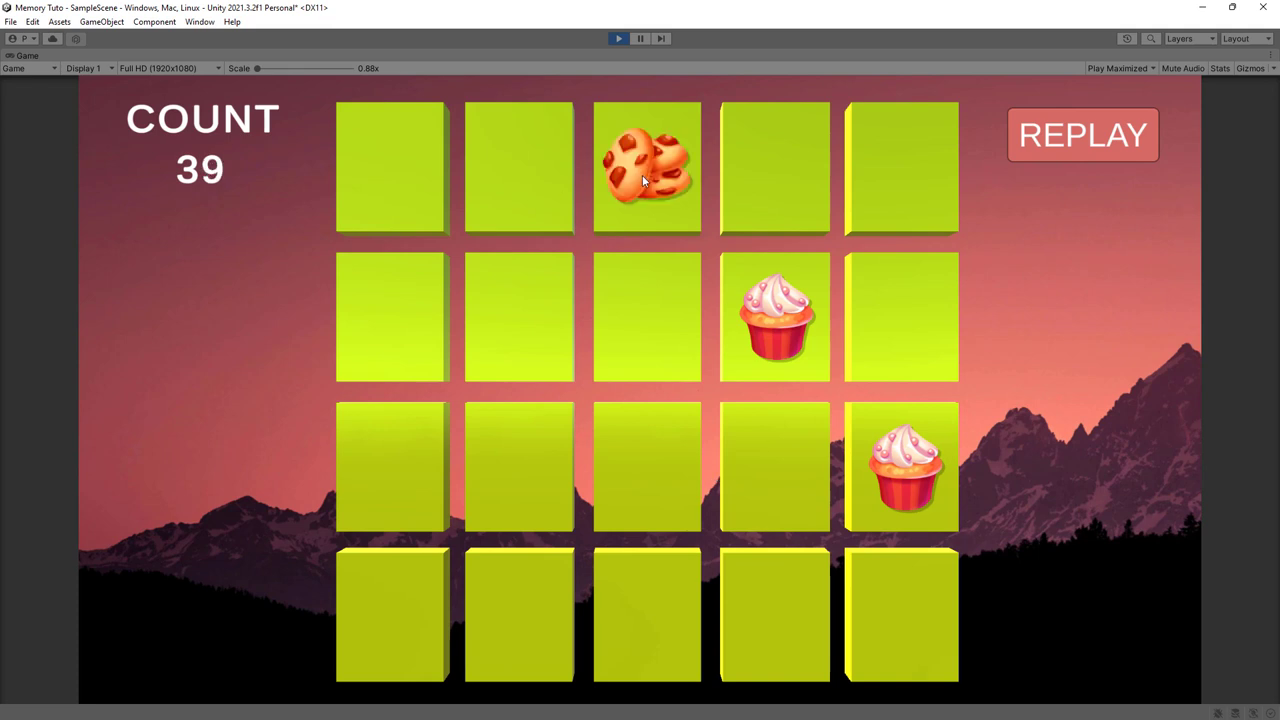
click(389, 232)
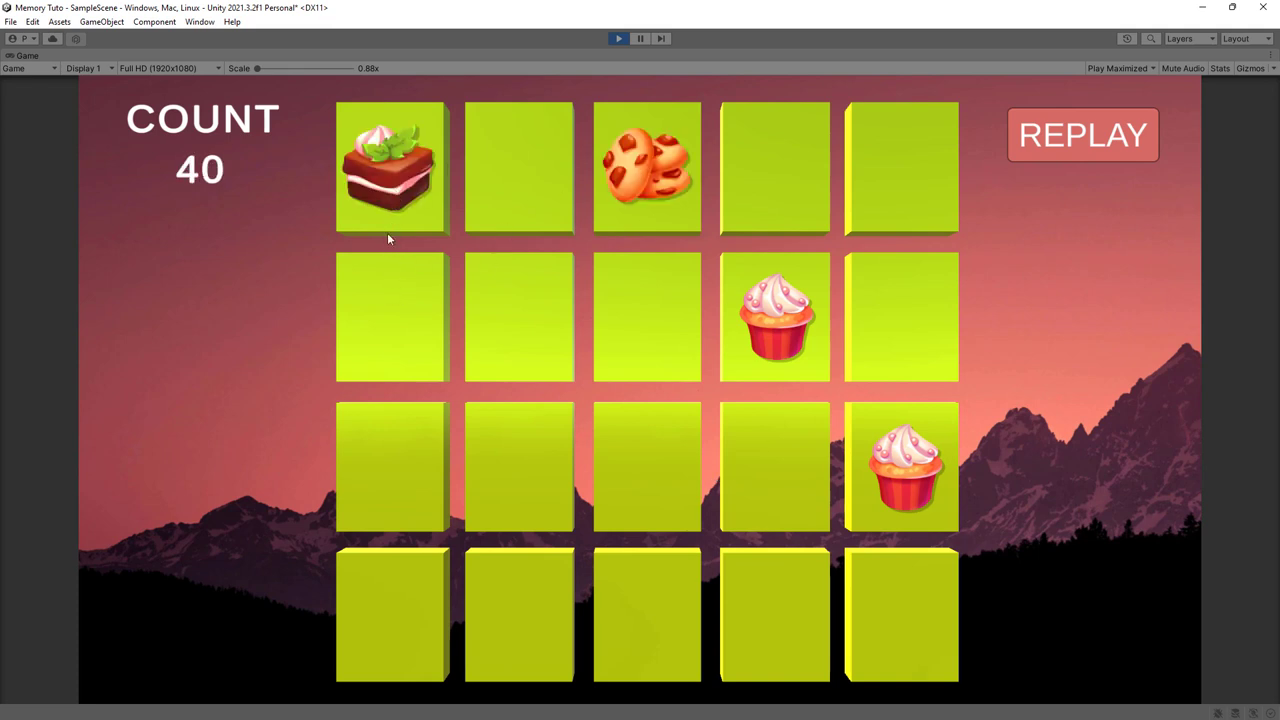
click(395, 288)
click(383, 596)
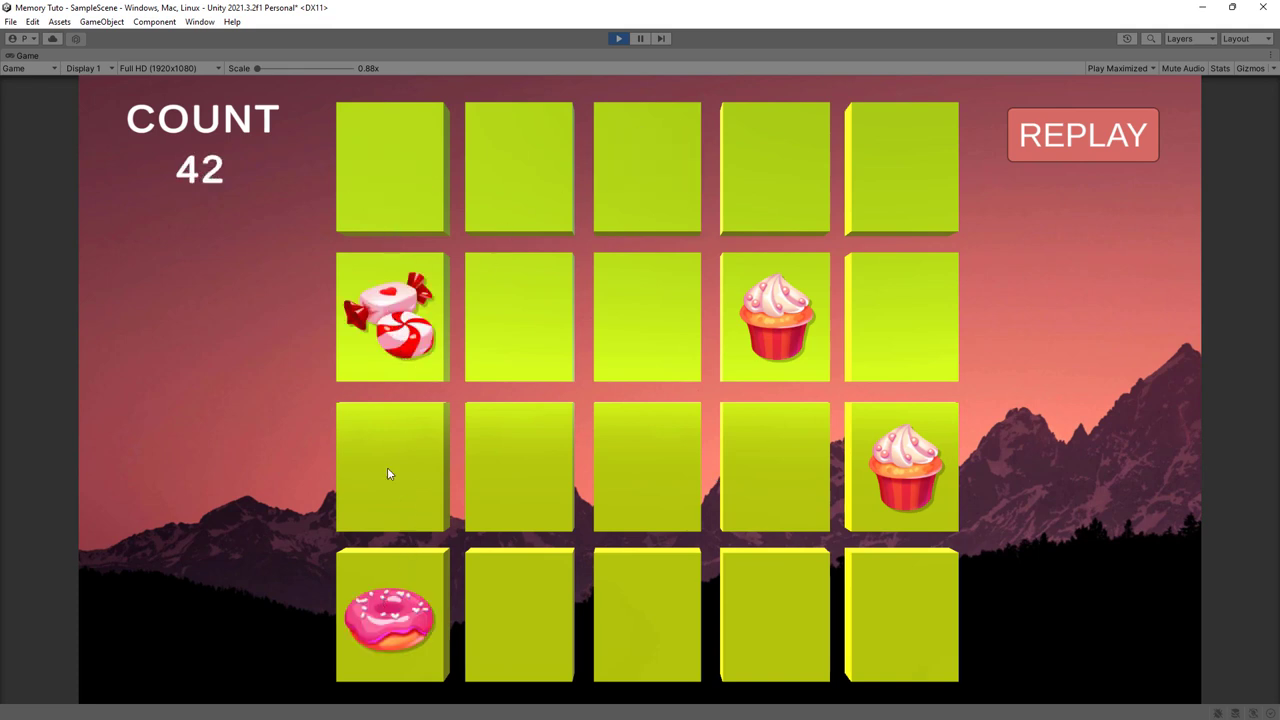
click(387, 467)
click(640, 480)
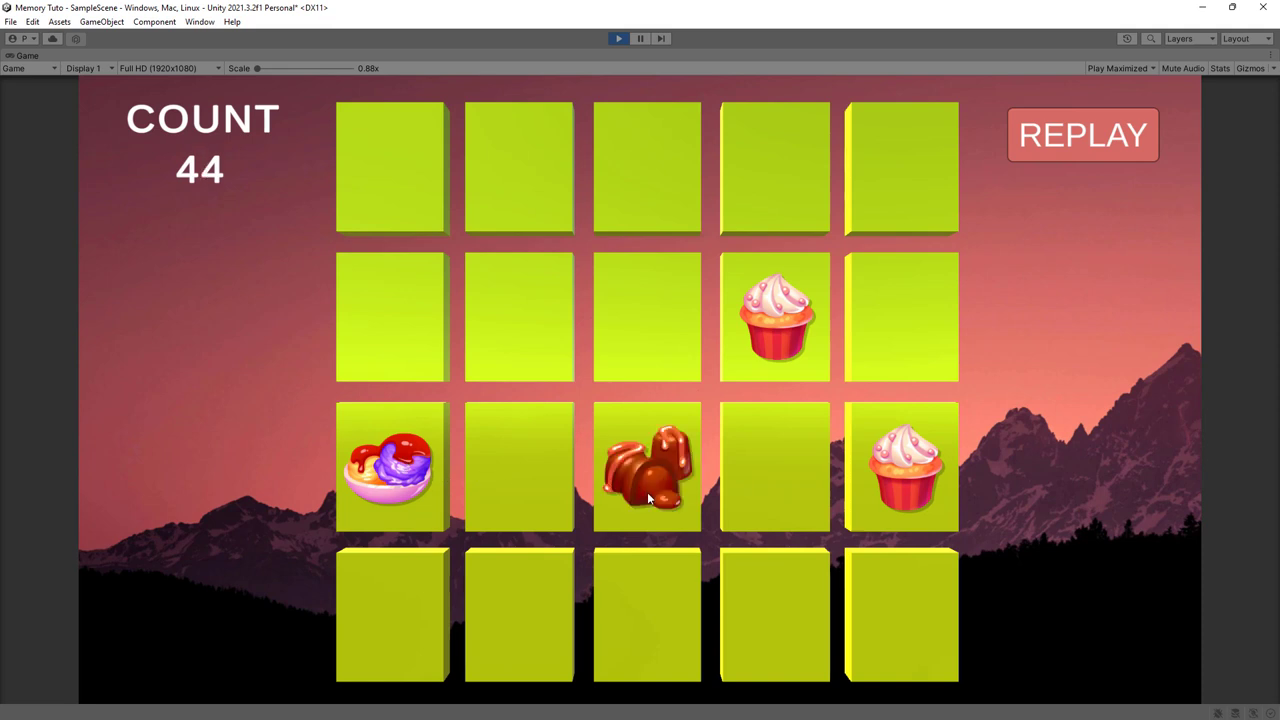
click(656, 567)
click(542, 622)
click(797, 641)
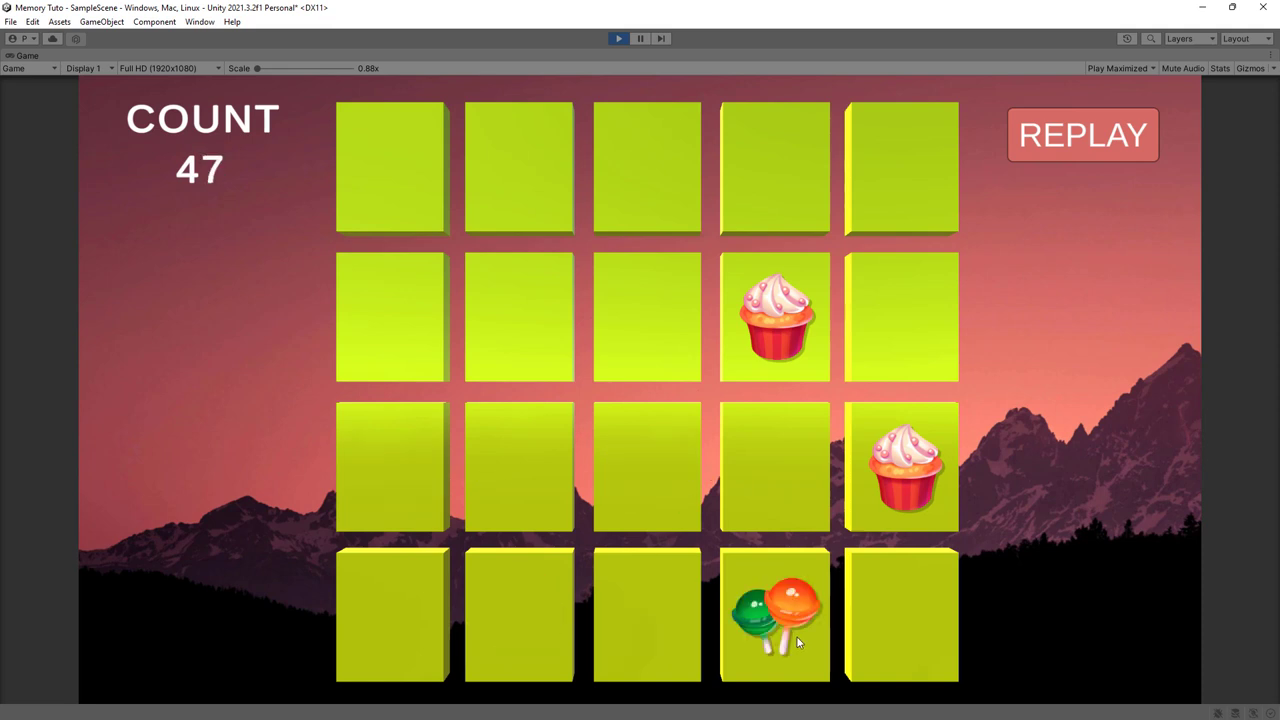
click(907, 204)
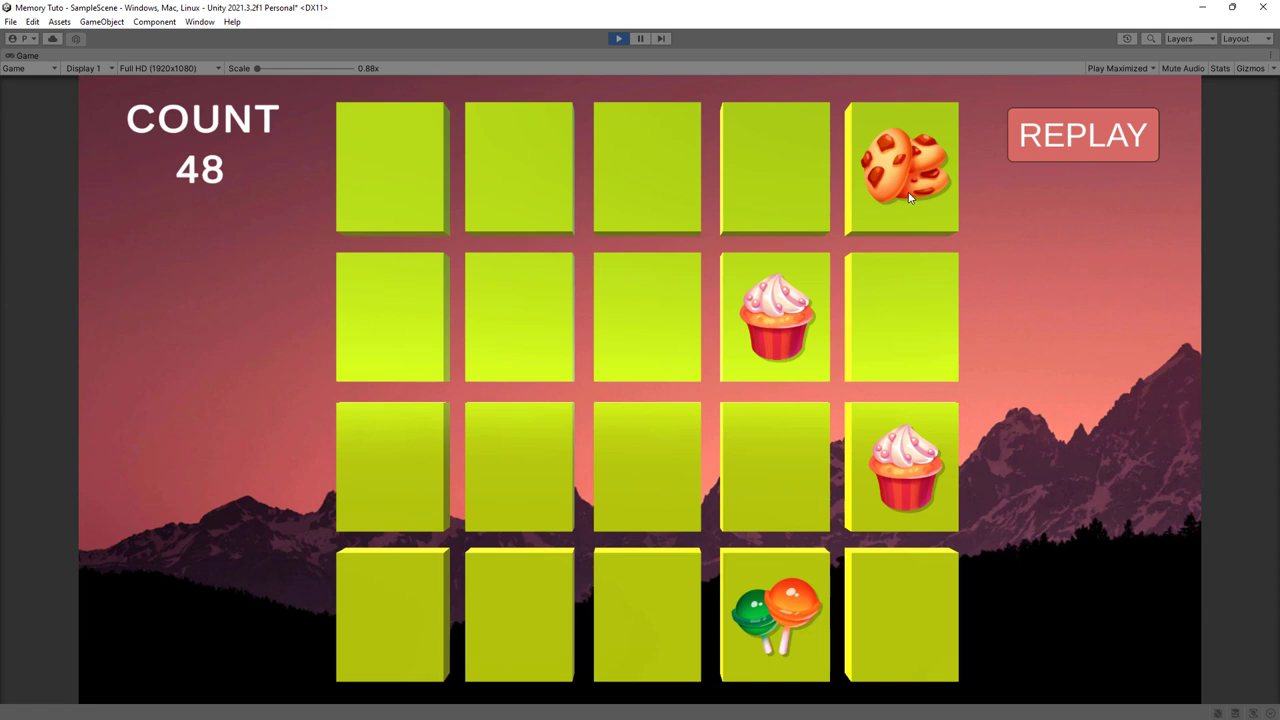
click(540, 183)
click(636, 179)
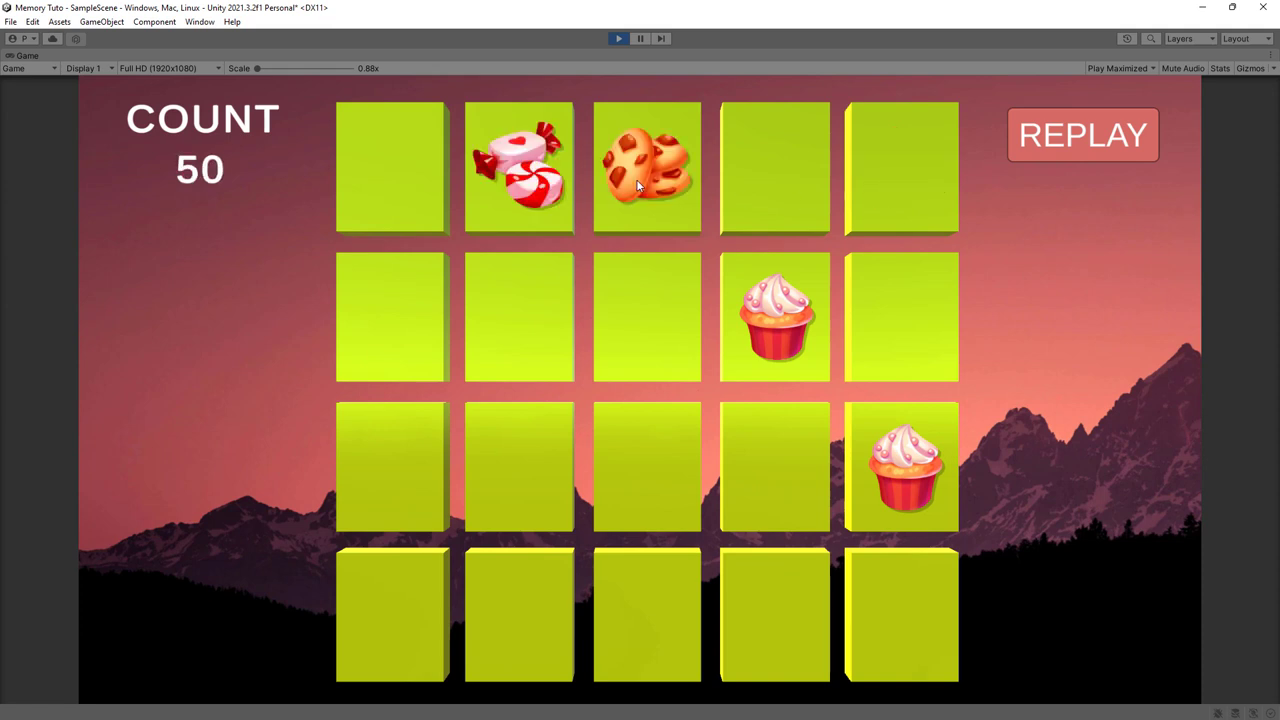
click(936, 184)
click(601, 191)
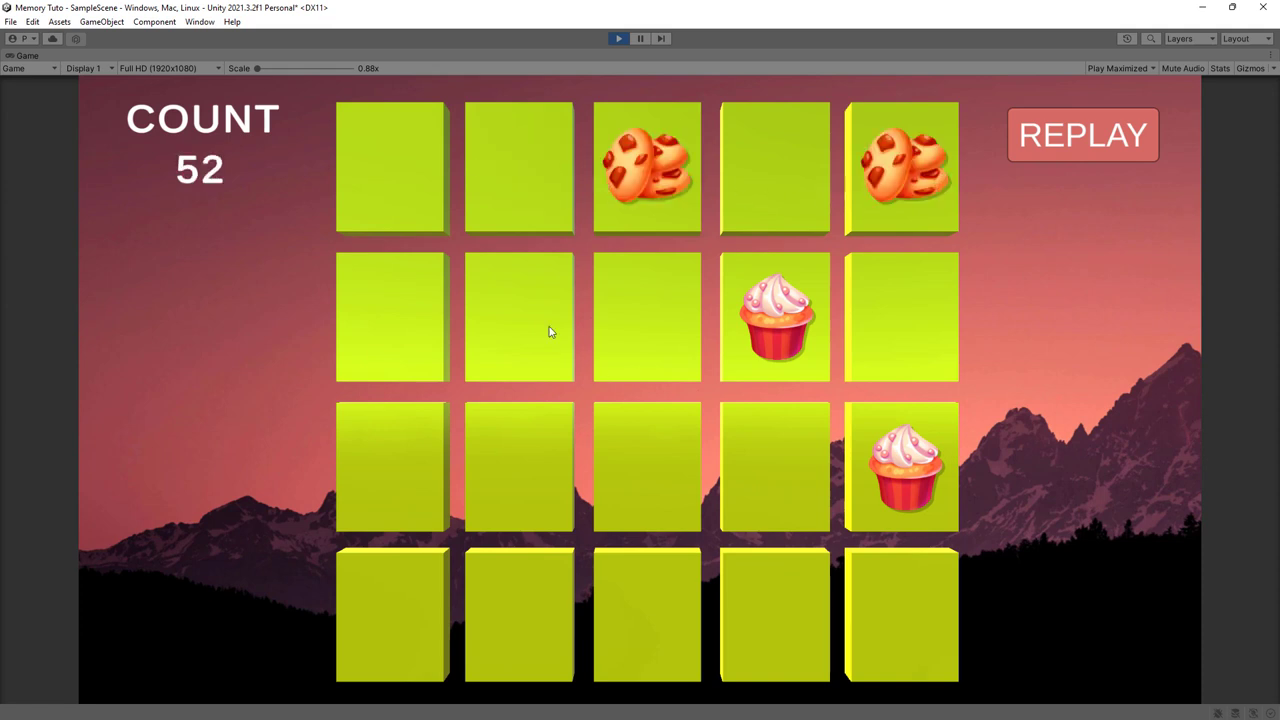
Match the cake pair and the chocolate pair
click(660, 370)
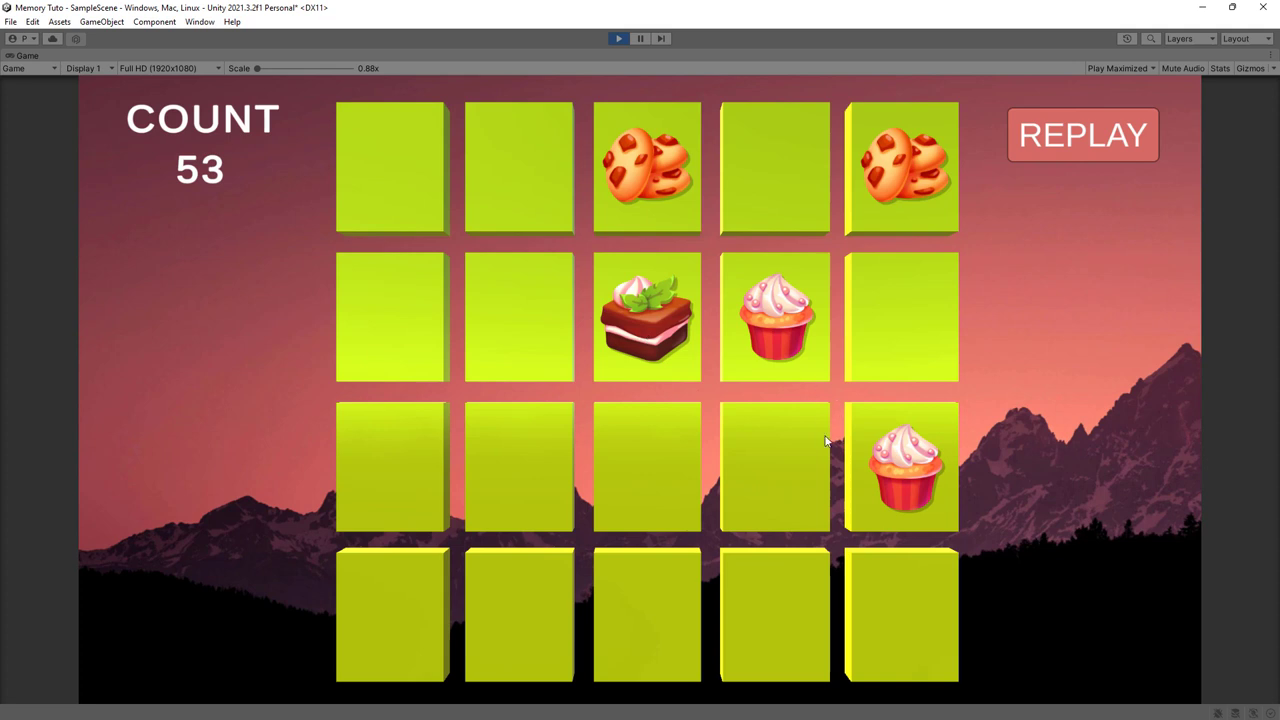
click(805, 460)
click(520, 348)
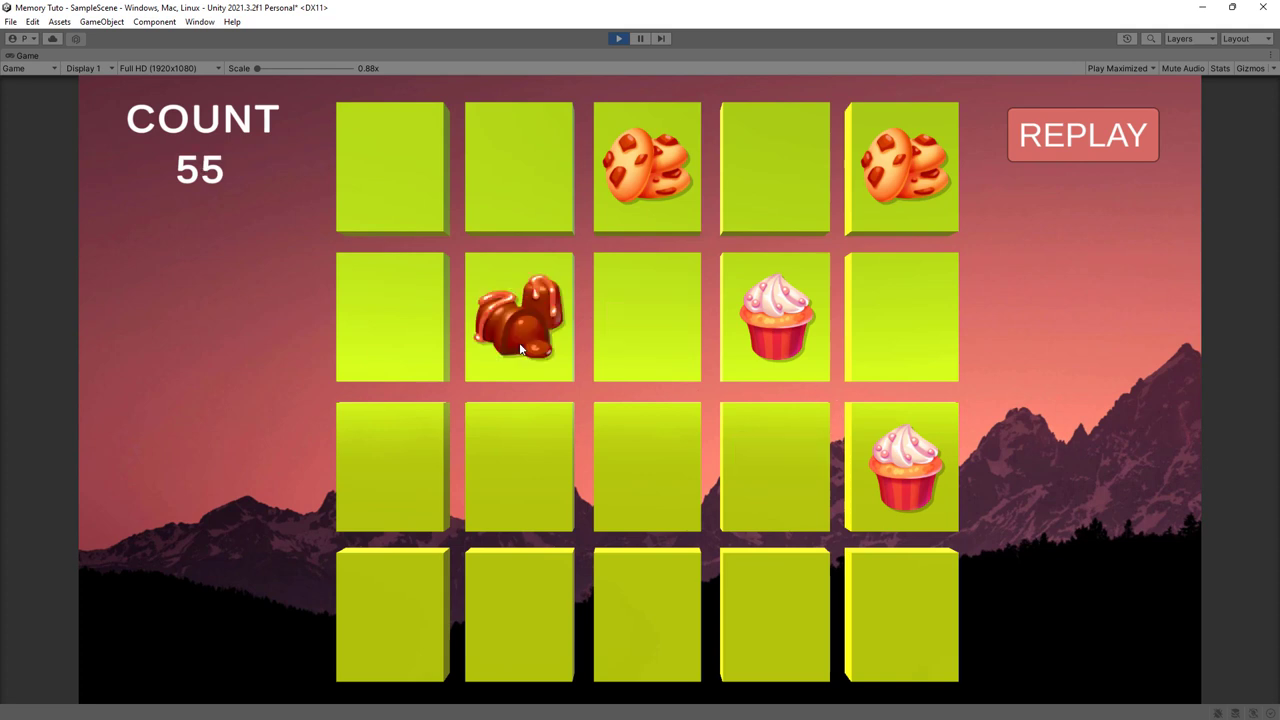
click(895, 321)
click(649, 322)
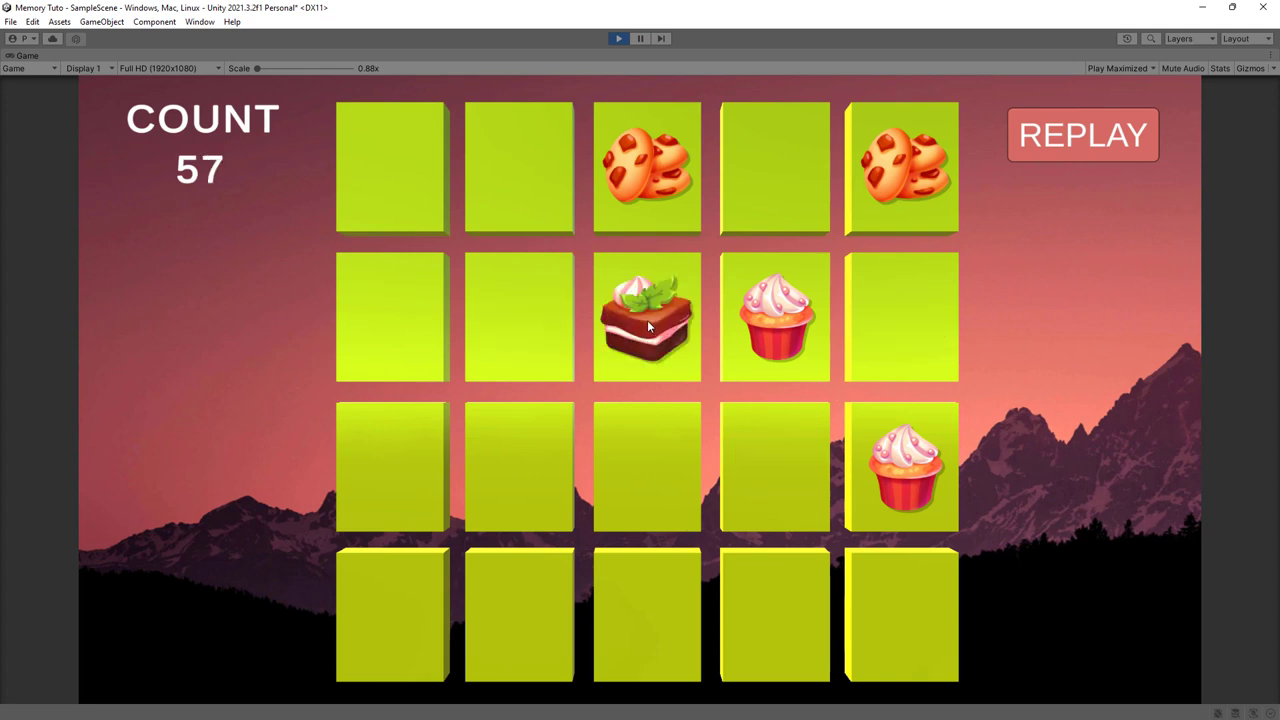
click(538, 207)
click(404, 191)
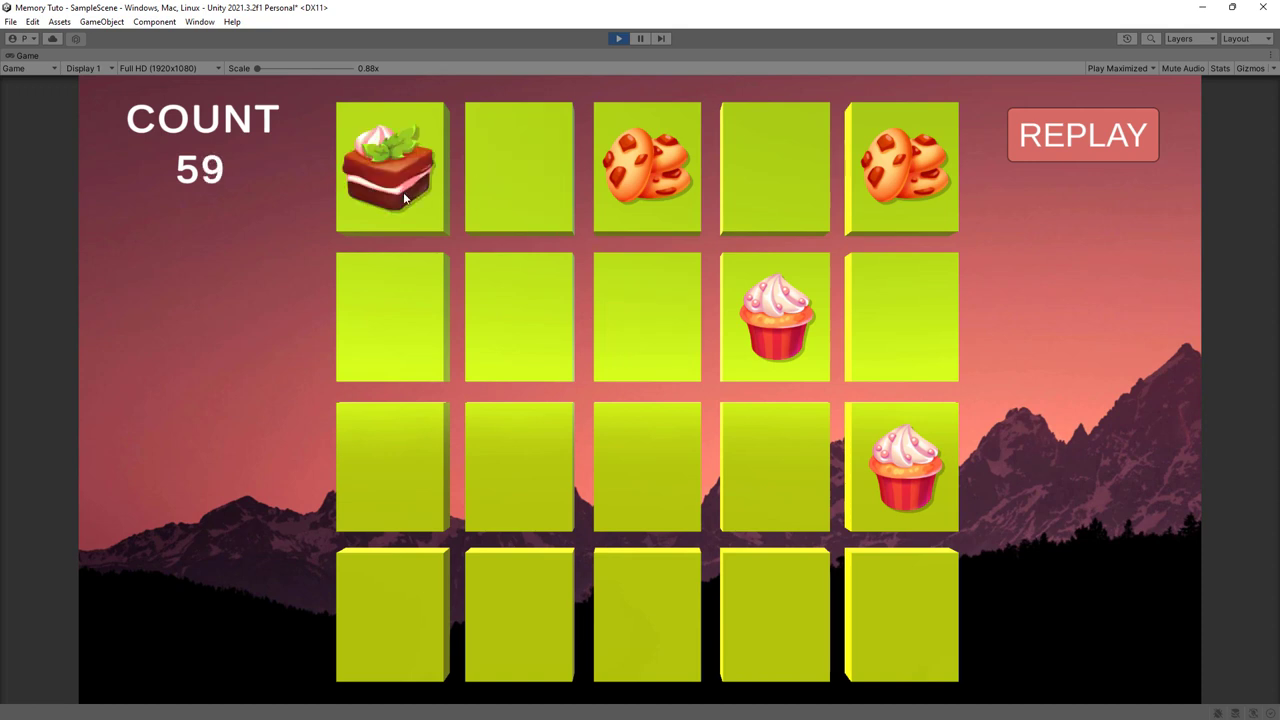
click(652, 346)
click(501, 370)
click(690, 494)
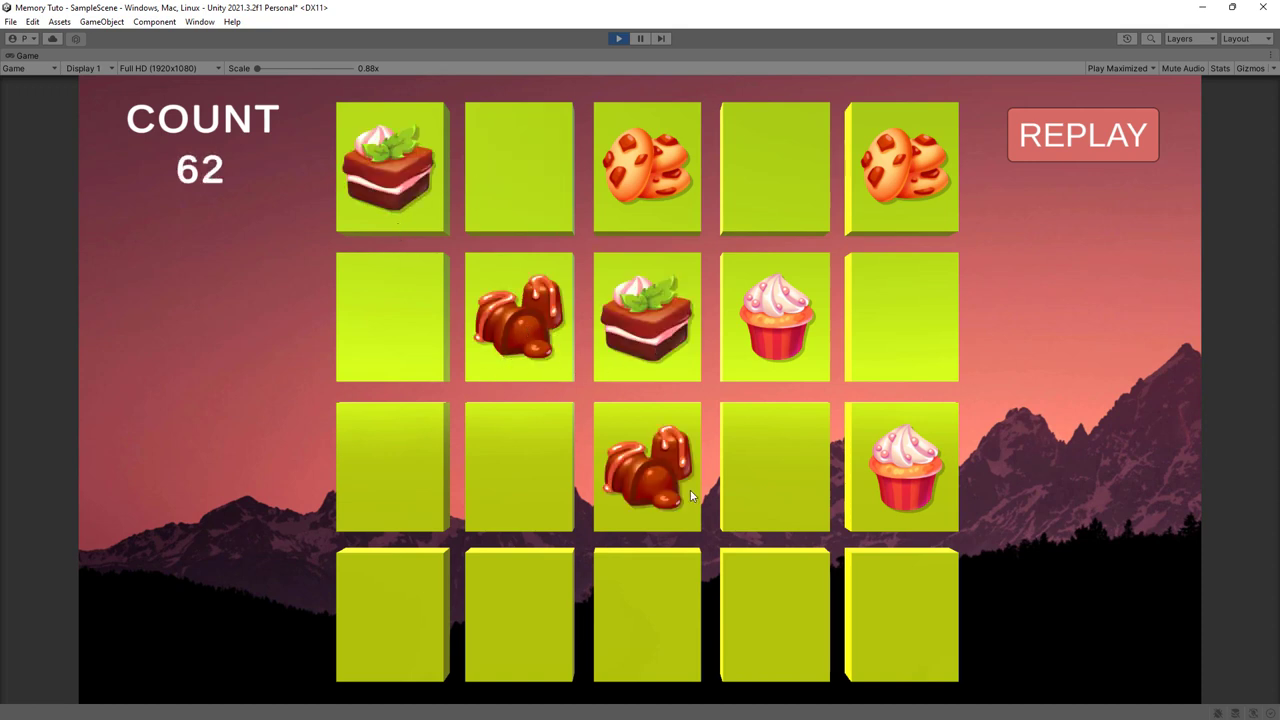
Match the candy pair and the bowl dessert pair
click(540, 490)
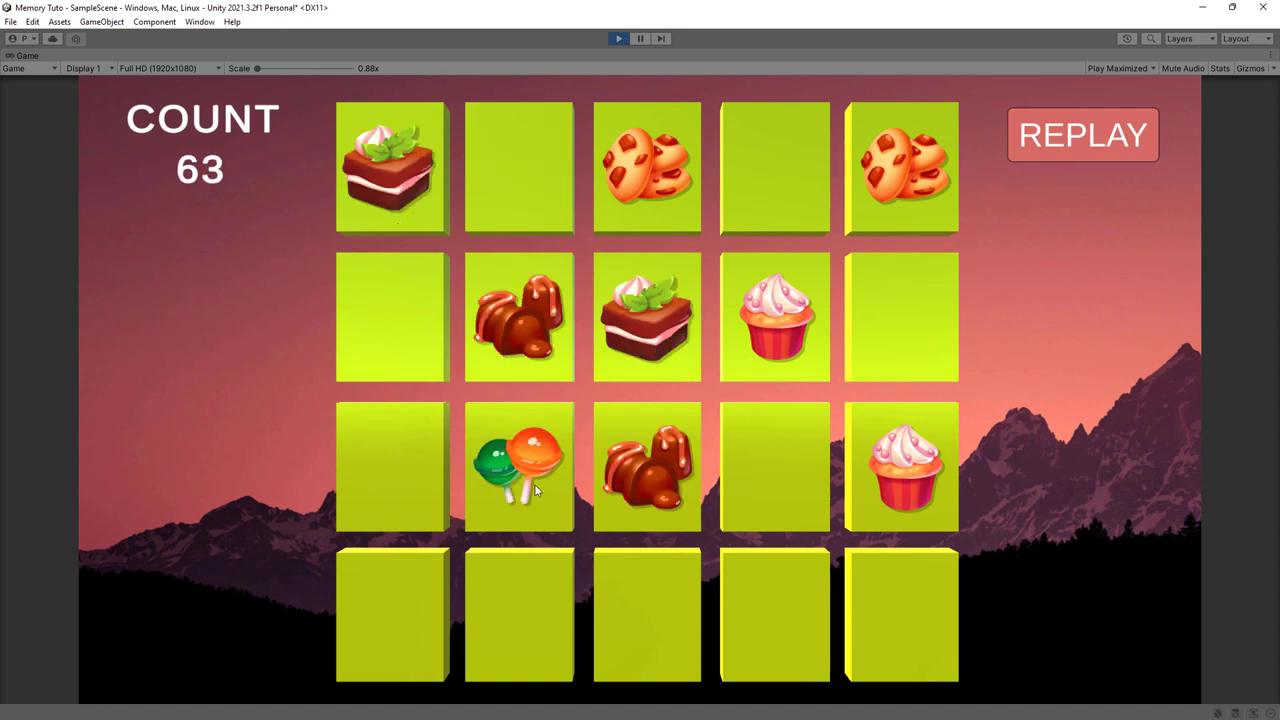
click(766, 193)
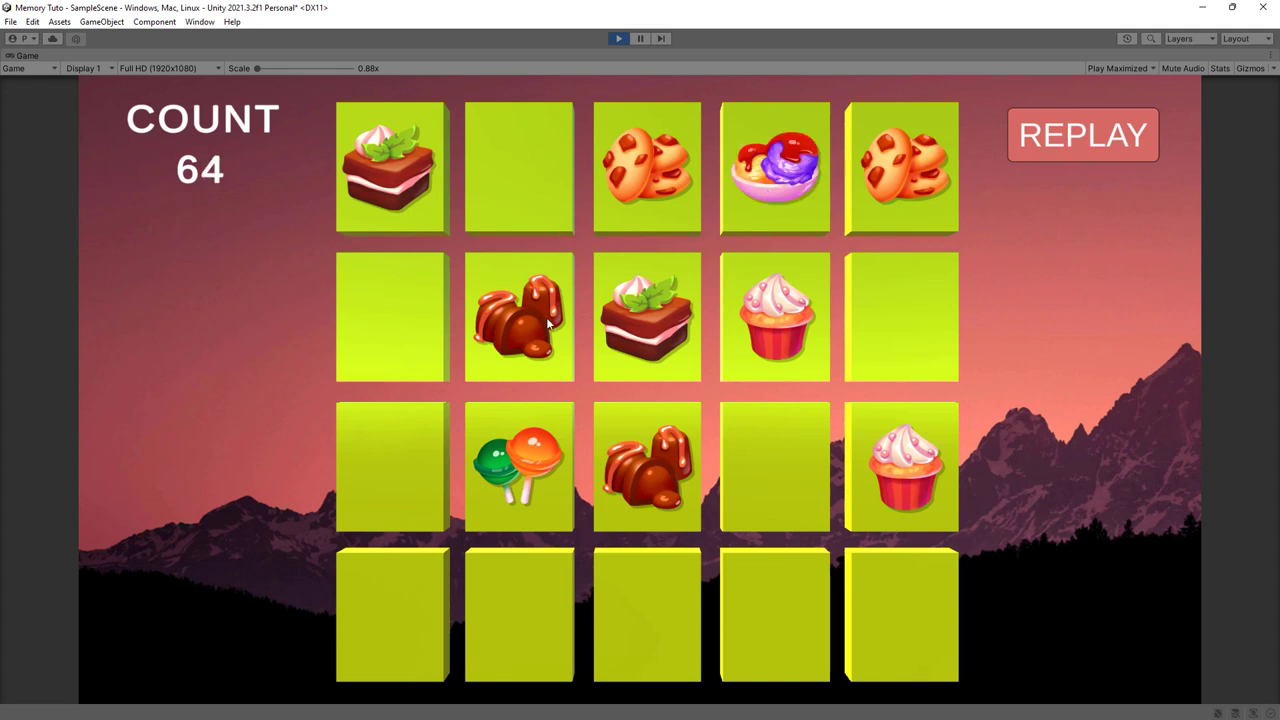
click(500, 220)
click(395, 341)
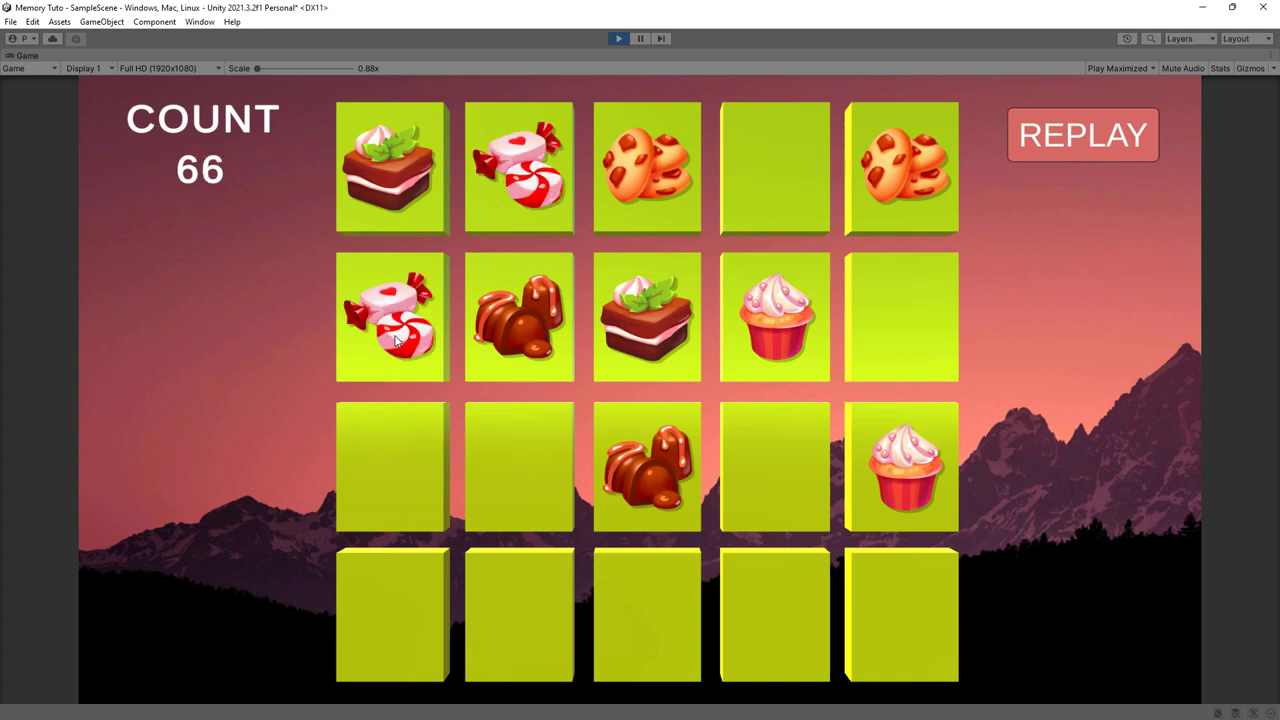
click(393, 490)
click(795, 195)
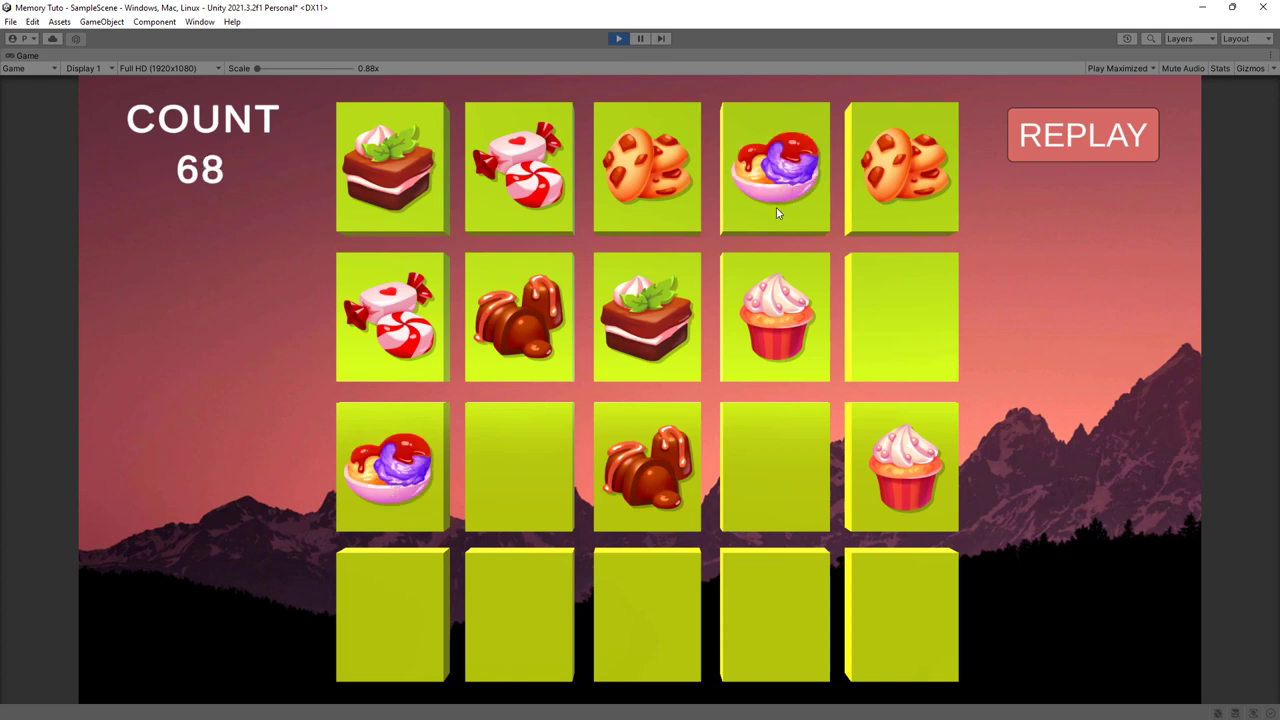
Match the donut pair and the lollipop pair
click(644, 612)
click(772, 485)
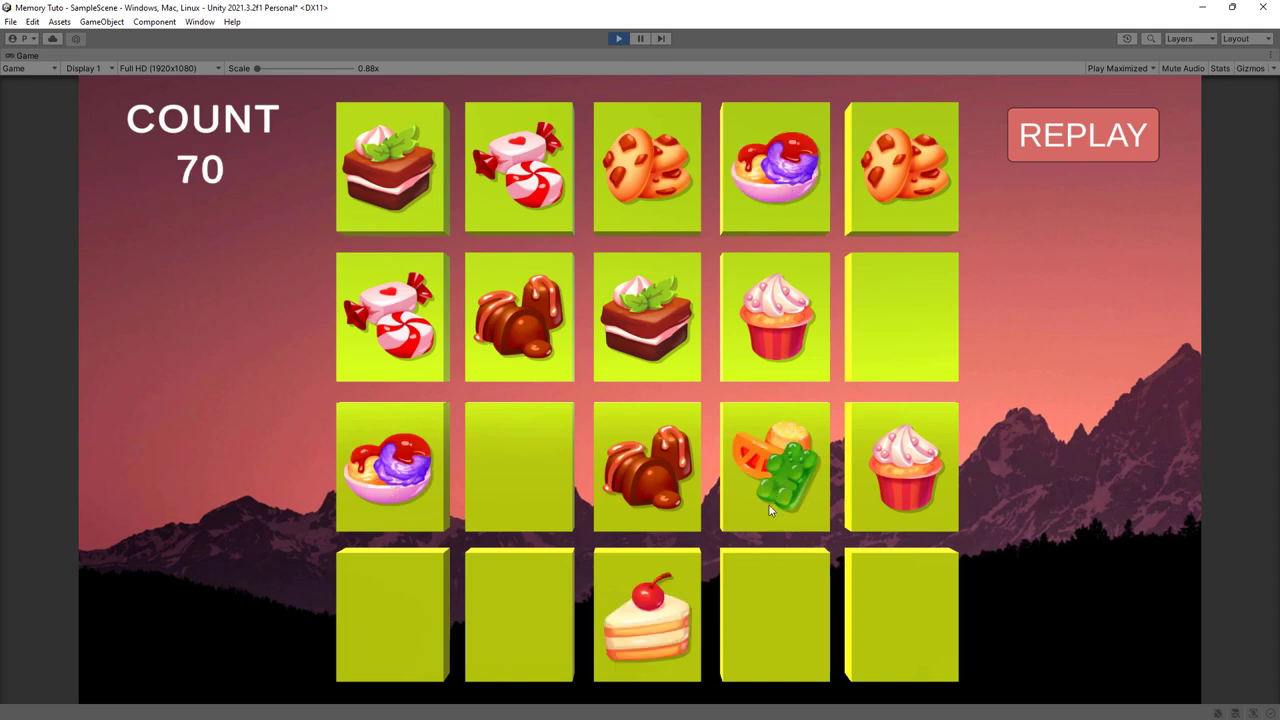
click(895, 342)
click(520, 515)
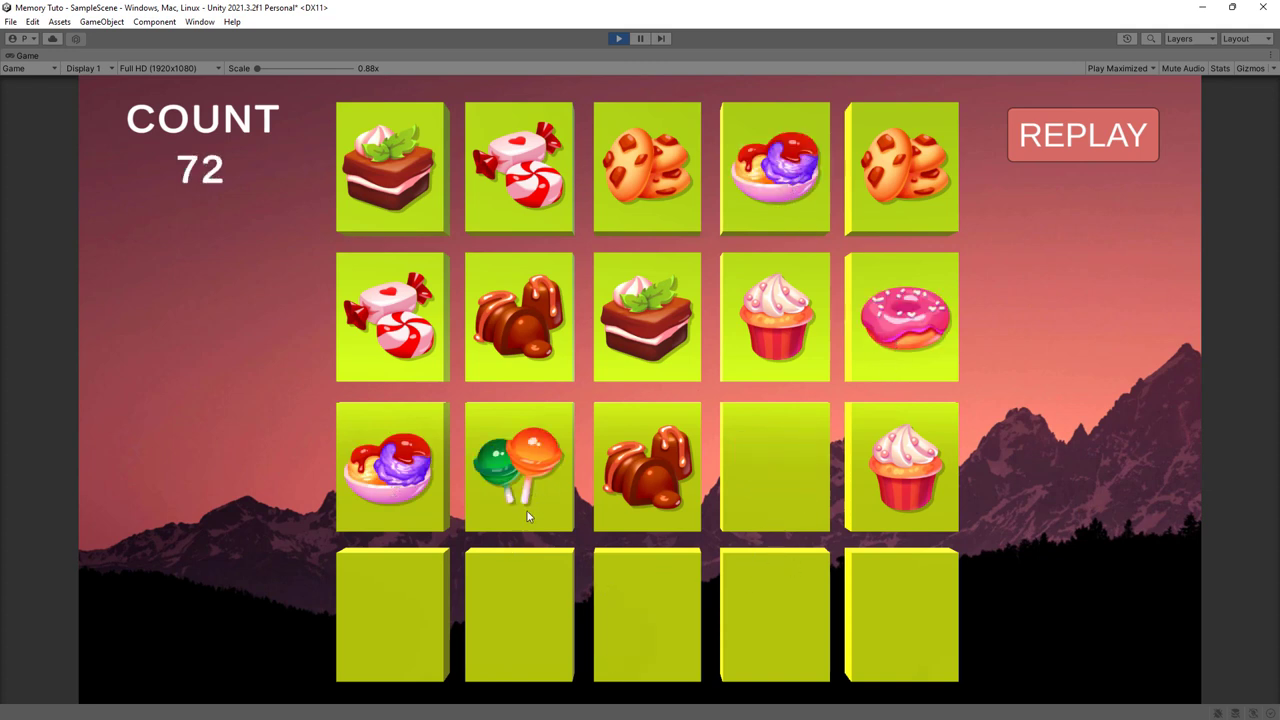
click(403, 600)
click(910, 318)
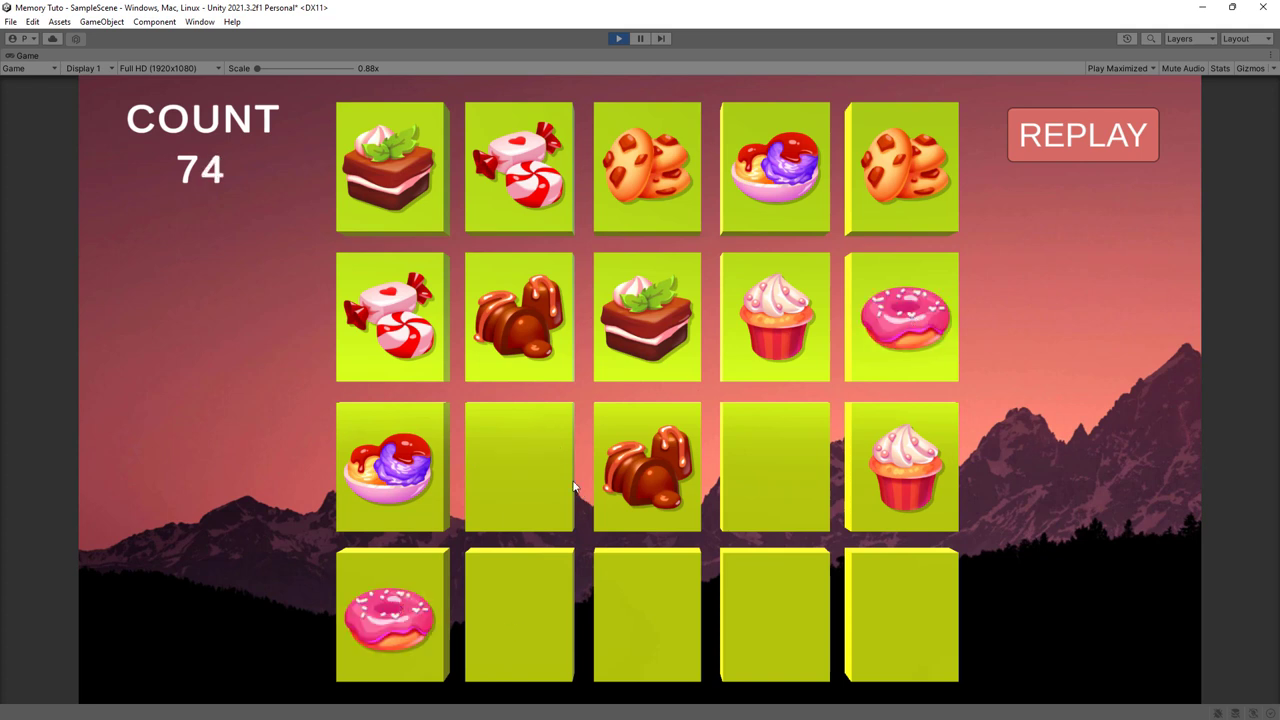
click(530, 477)
click(752, 607)
Match the gummy bear pair and the final cake slice pair, bringing COUNT to 82
click(665, 615)
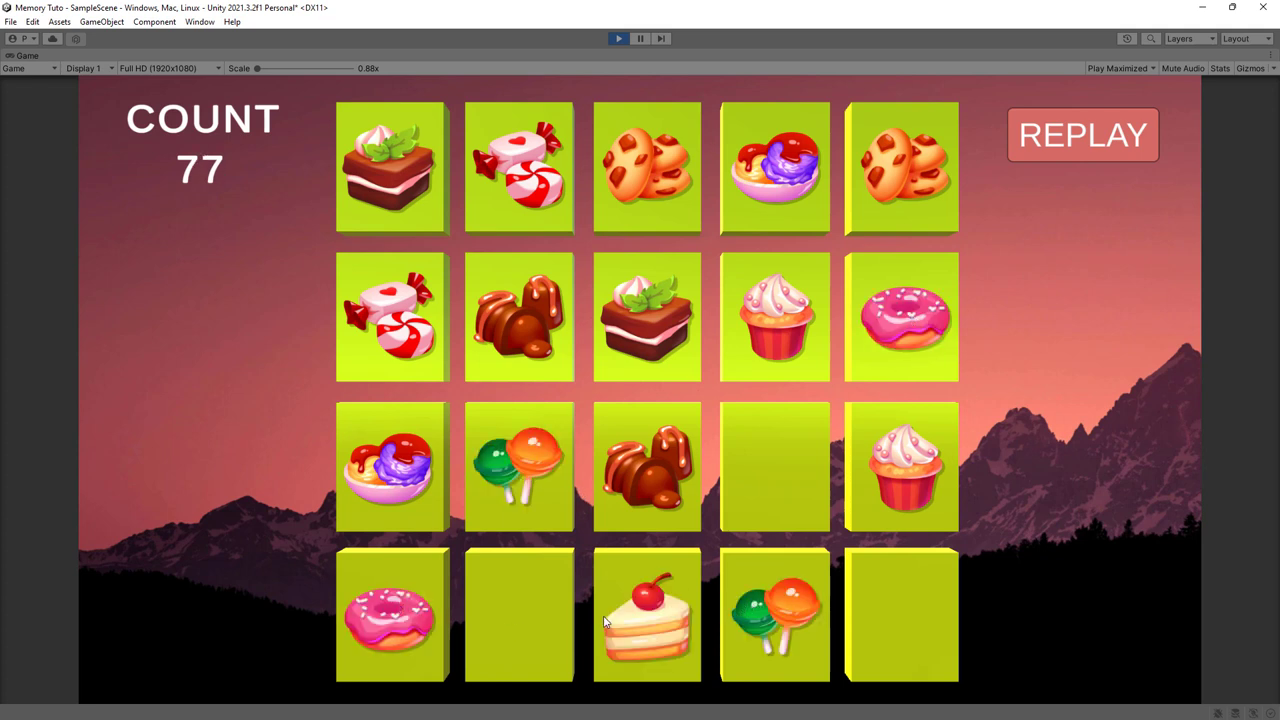
click(794, 486)
click(529, 621)
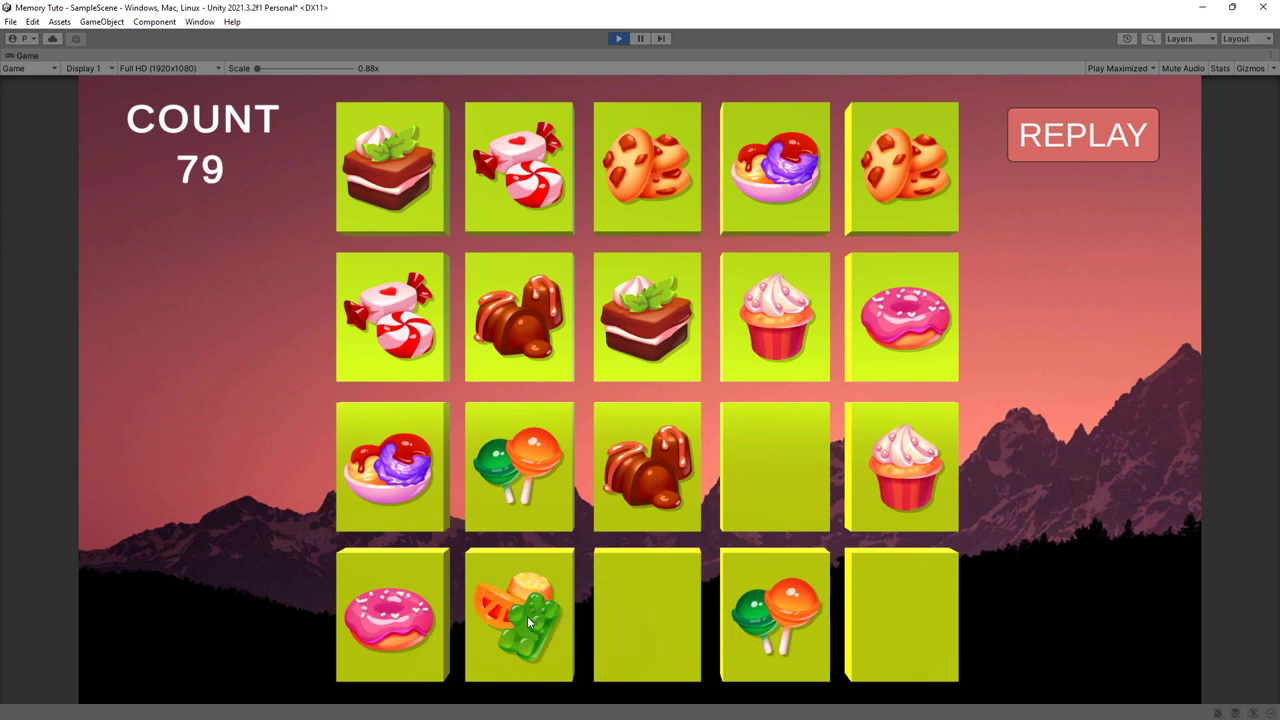
click(791, 479)
click(901, 593)
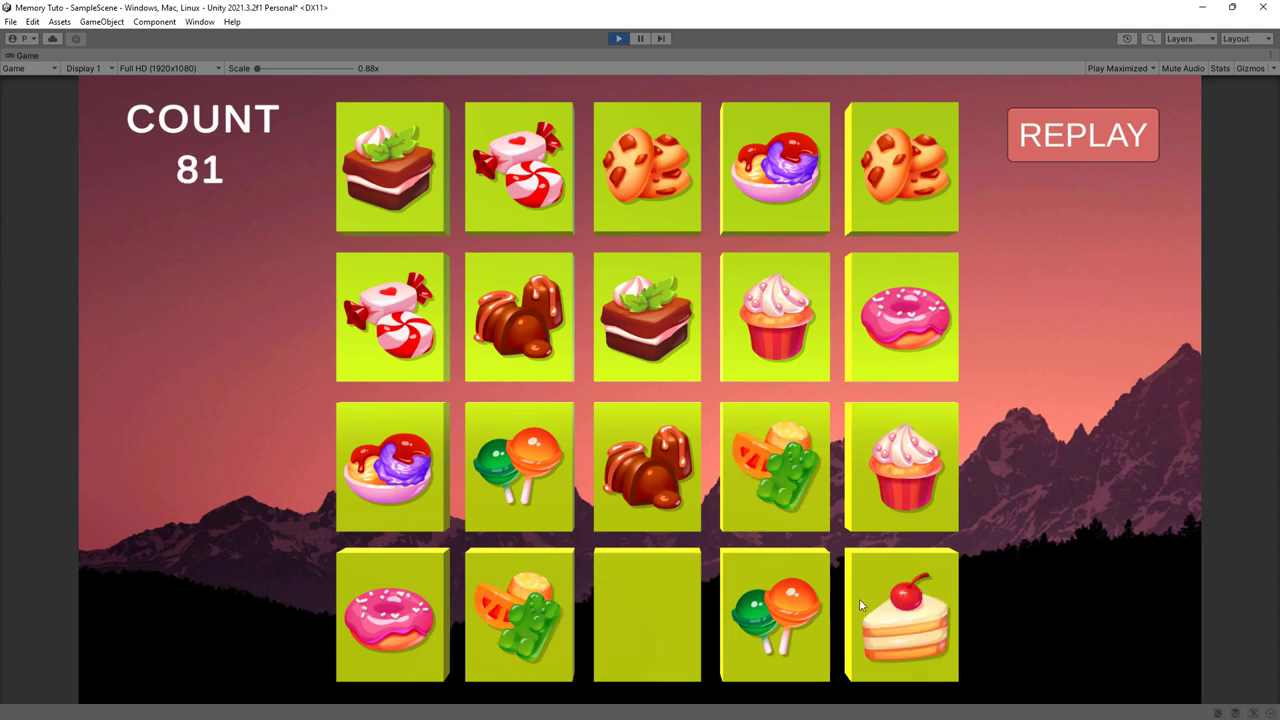
click(654, 604)
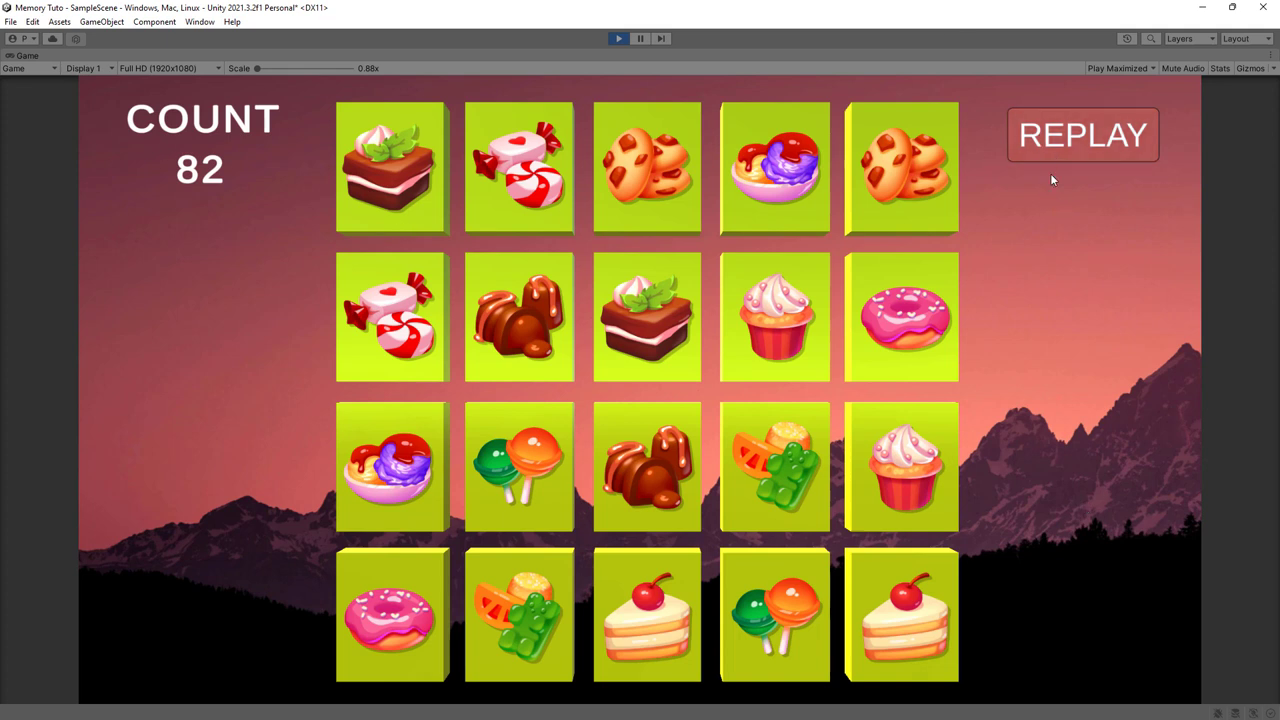
Reset all 20 cards face down with COUNT at 00 via REPLAY, then exit Play mode
click(1050, 145)
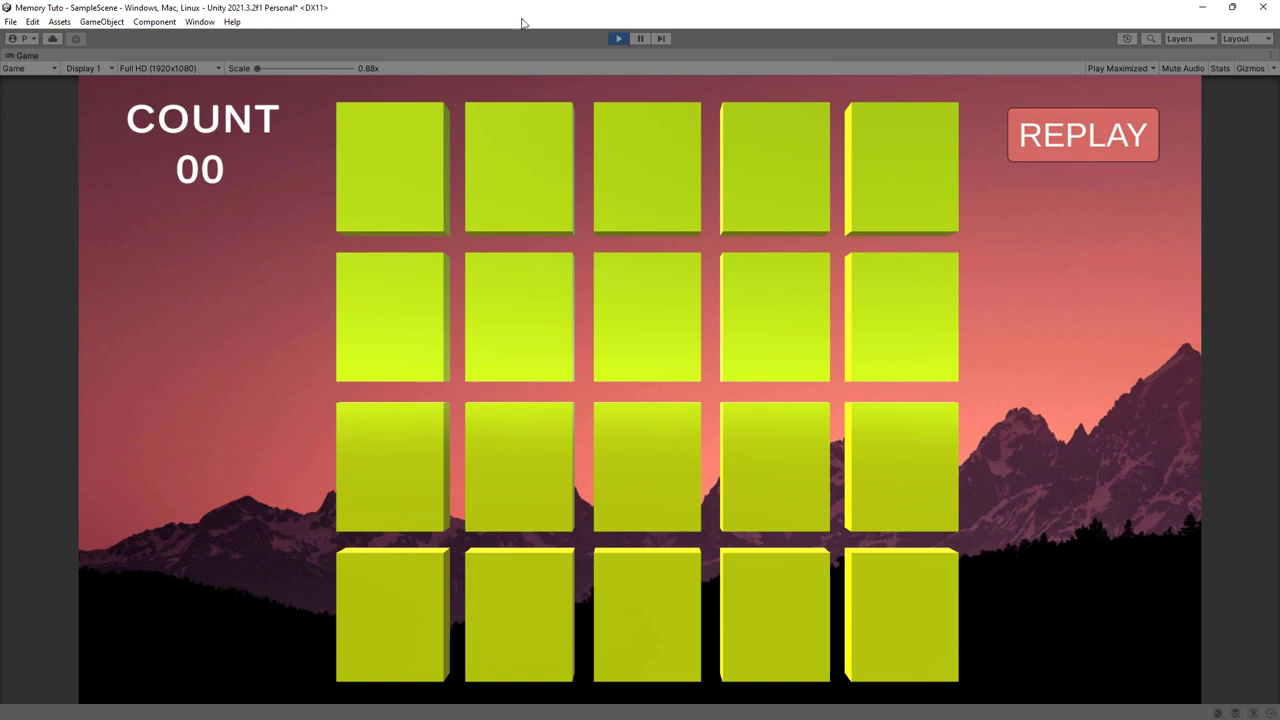
click(620, 39)
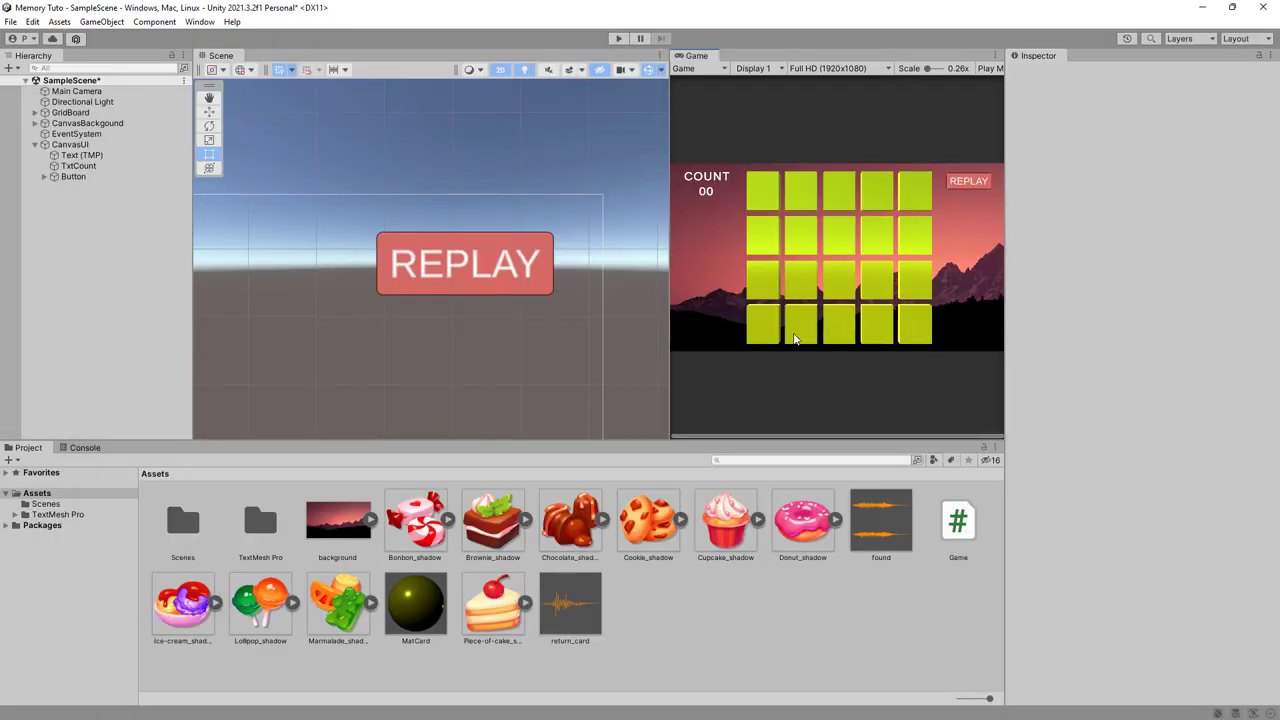
Frame GridBoard in the Scene view, turn off 2D mode, and orbit around the card grid
double_click(70, 112)
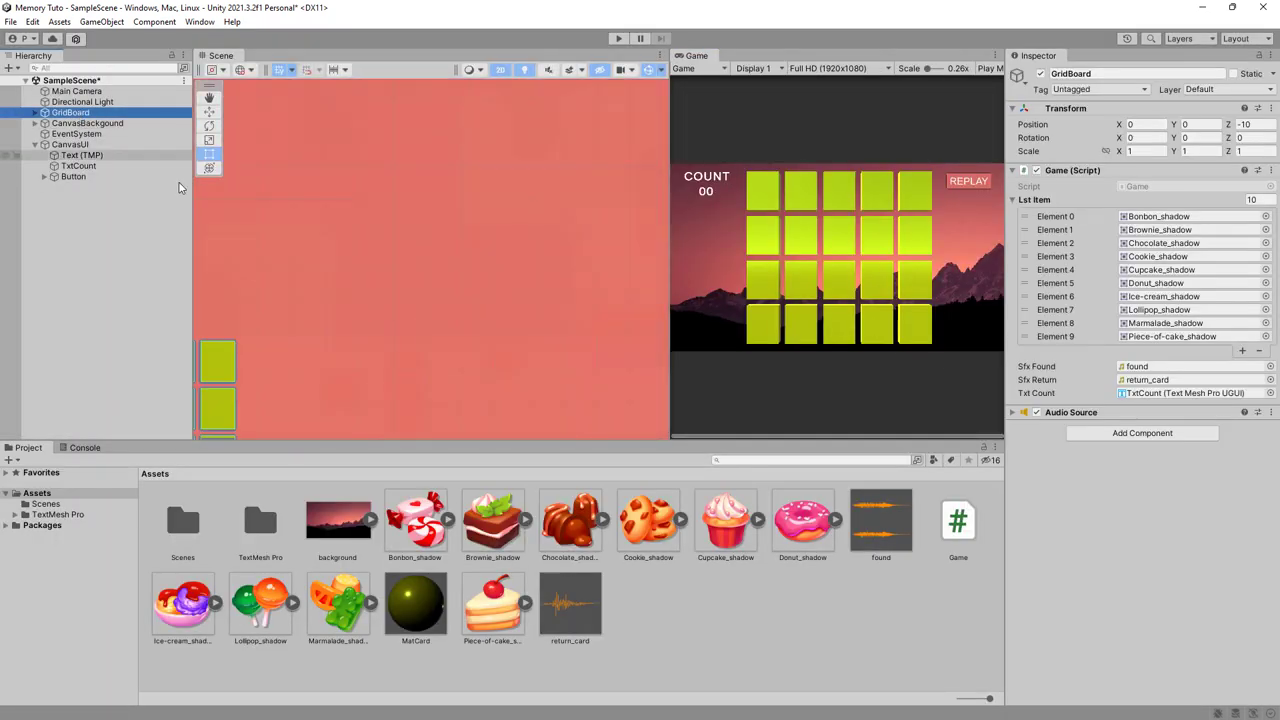
scroll(490, 280, down, 5)
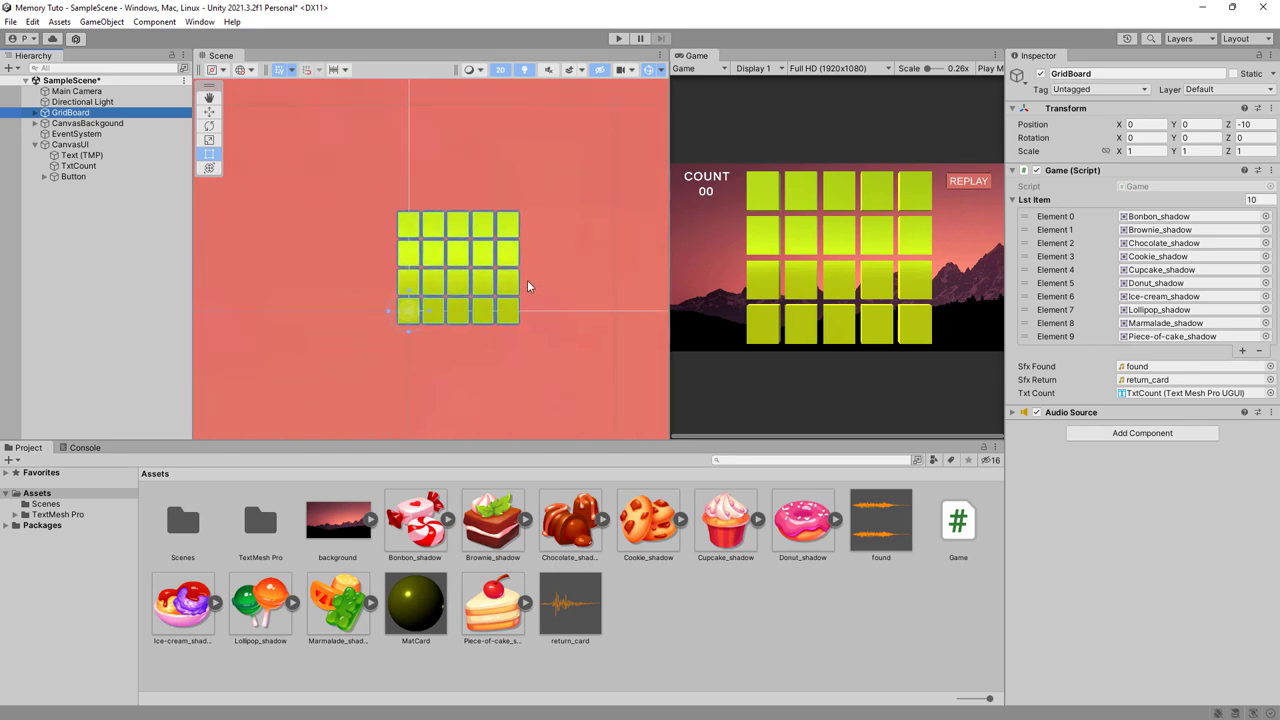
scroll(462, 230, up, 3)
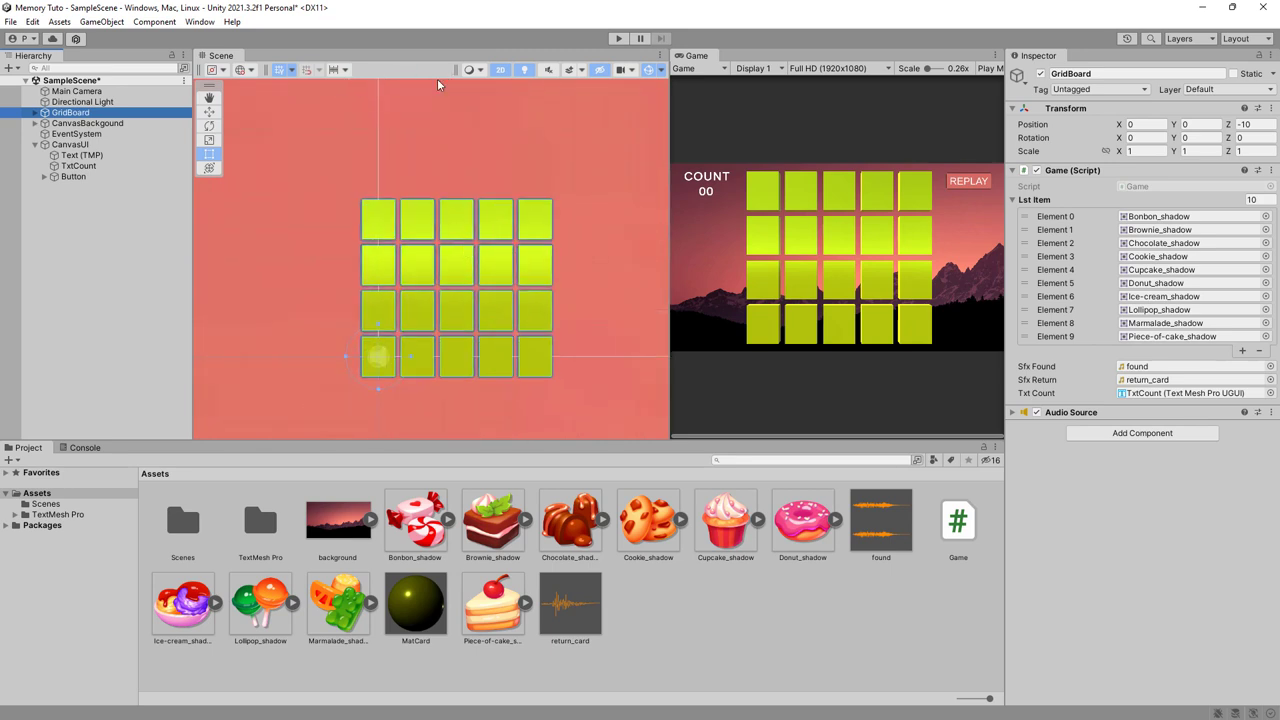
click(503, 71)
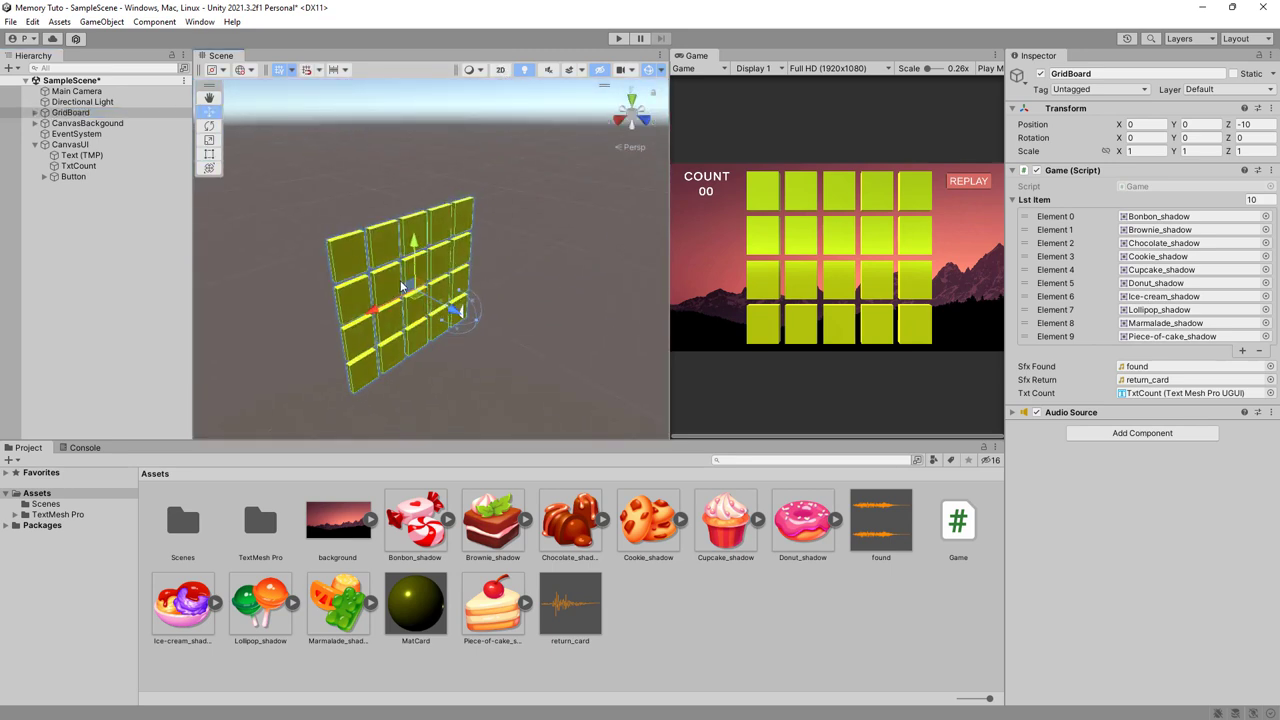
alt+drag(400, 290, 946, 342)
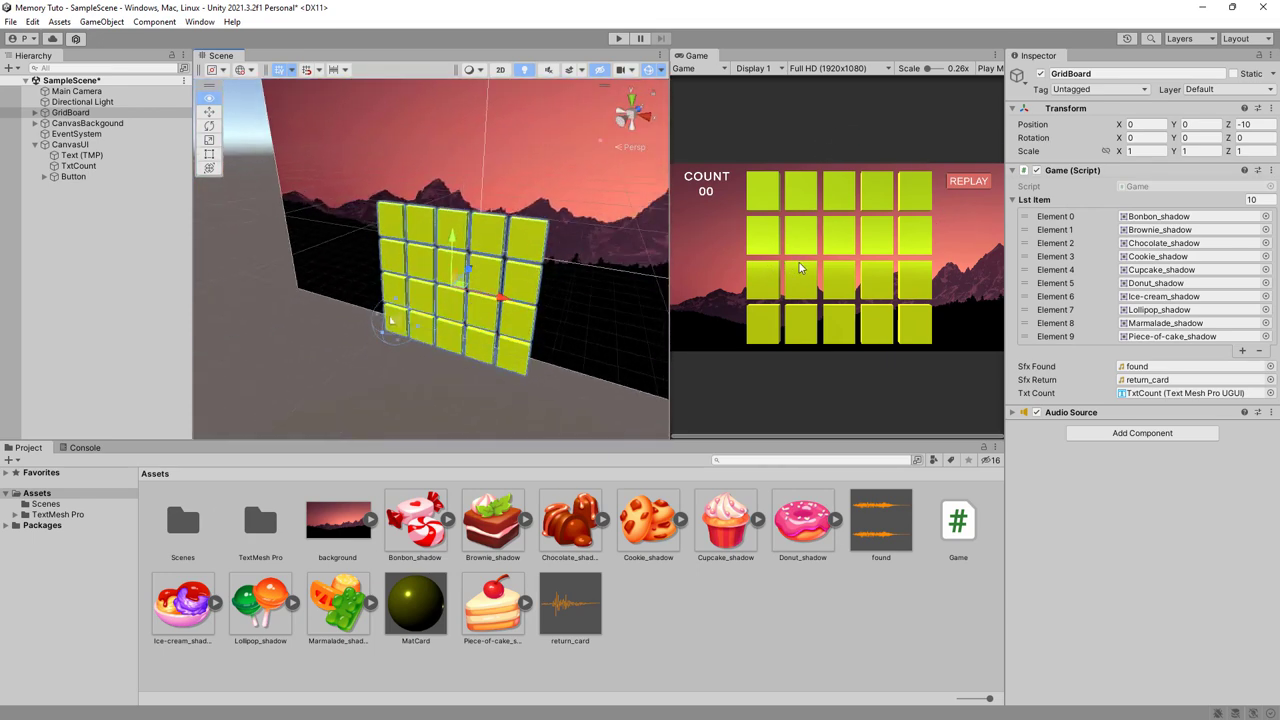